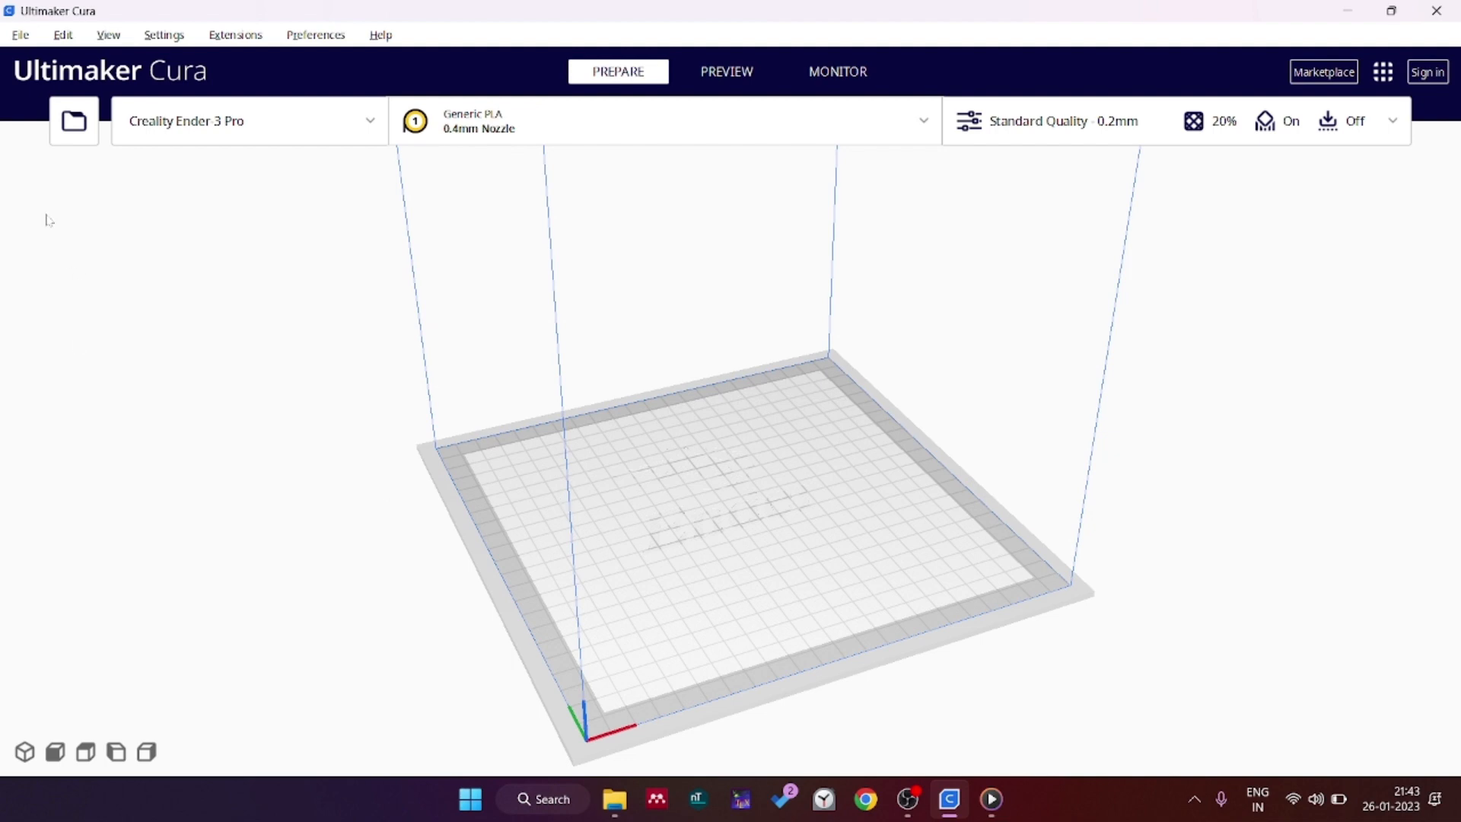
- Review the available printers, the generic material choices and the nozzle sizes without changing the current configuration
{"action": "left_click", "coordinate": [215, 142]}
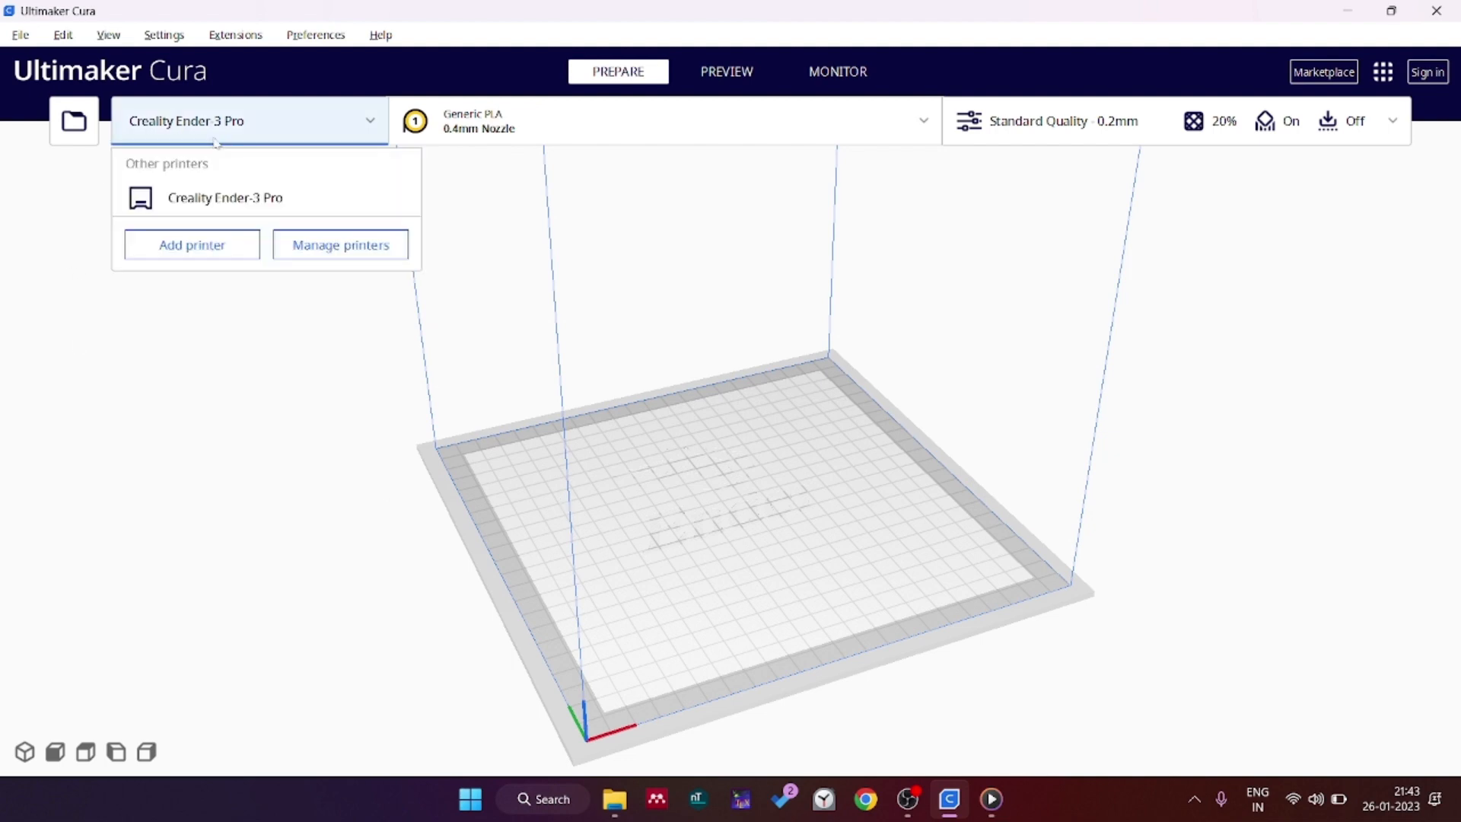
{"action": "left_click", "coordinate": [258, 130]}
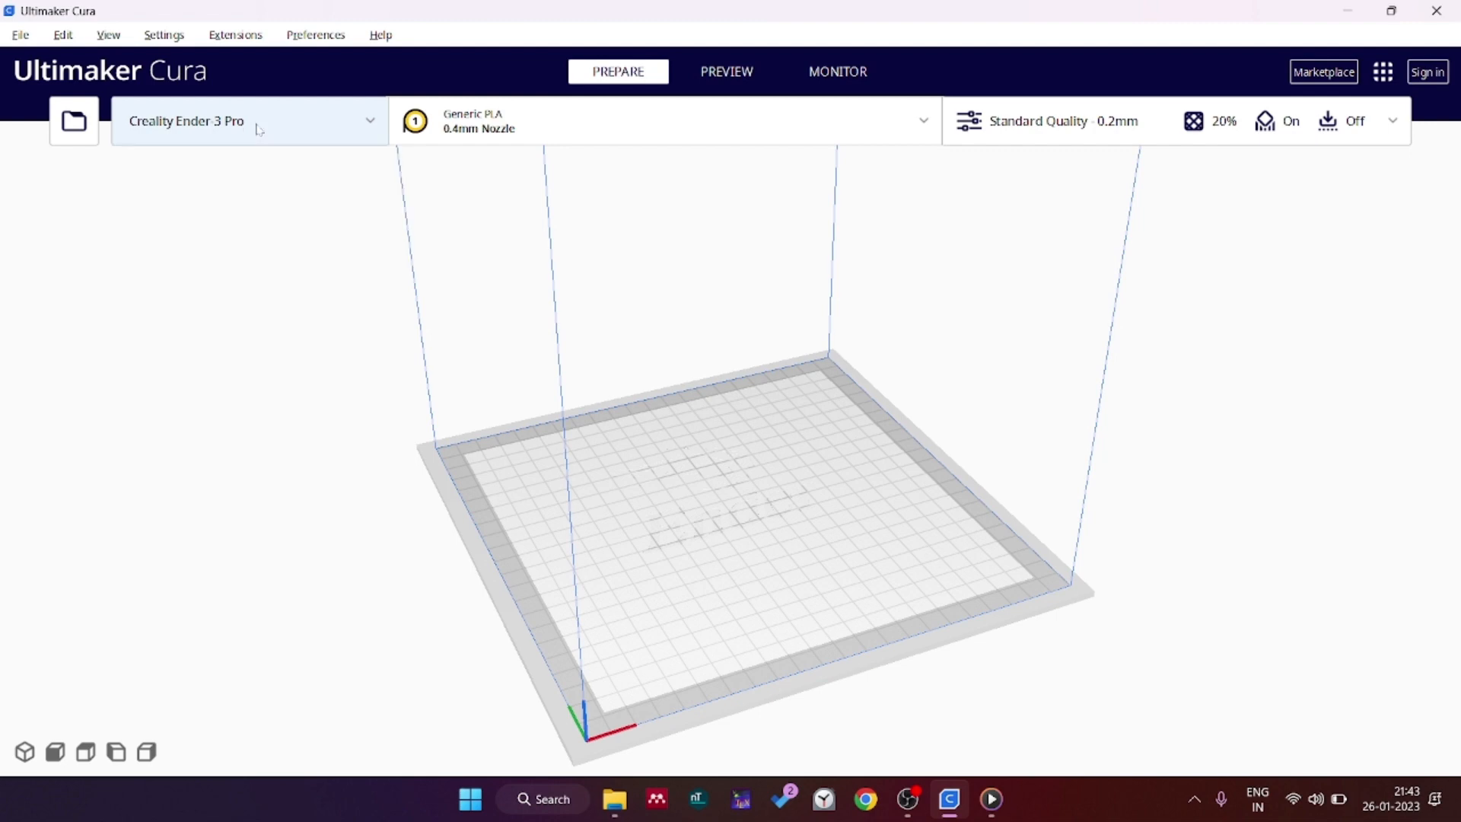
{"action": "left_click", "coordinate": [569, 136]}
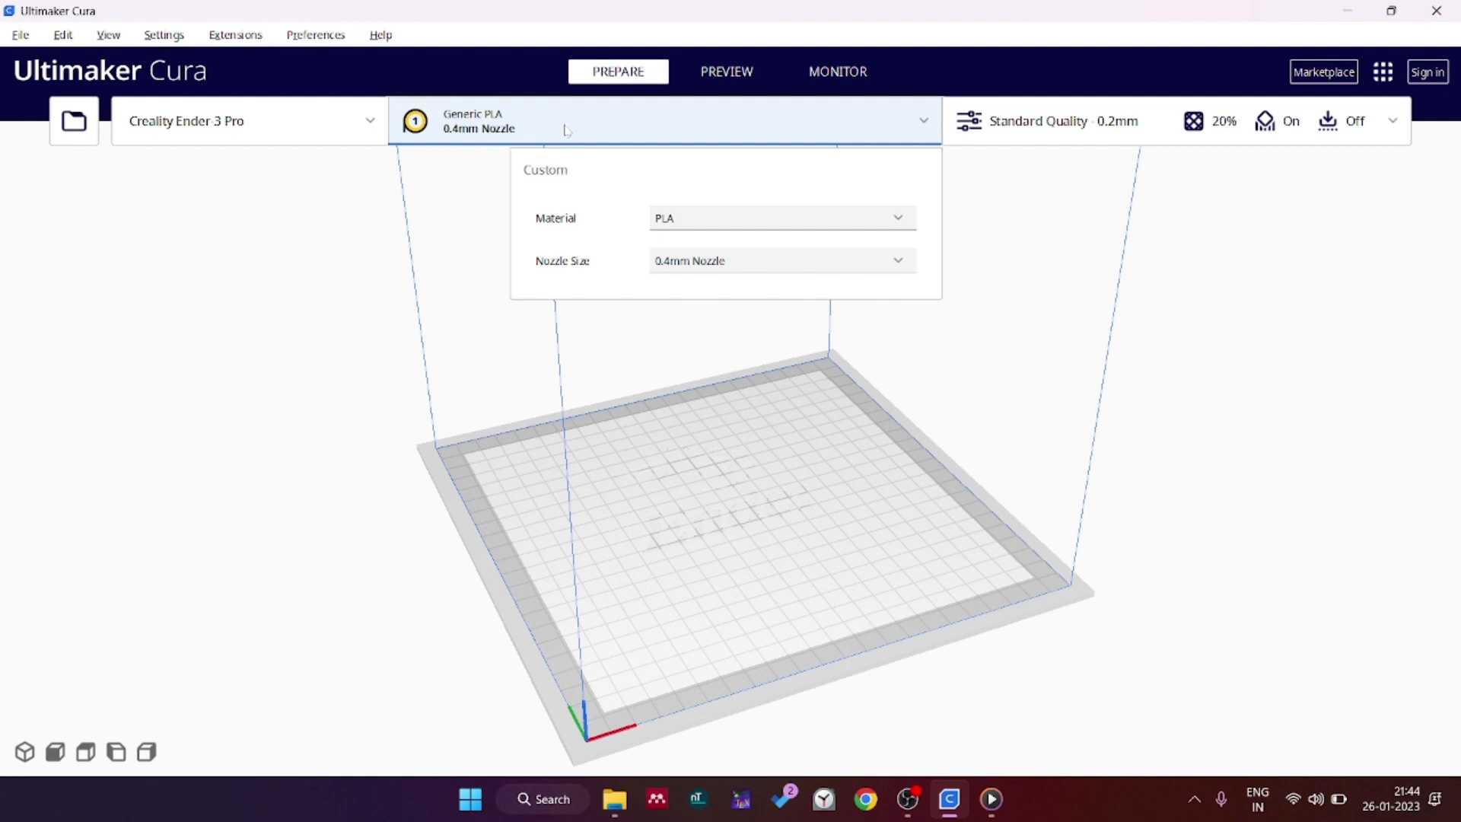
{"action": "left_click", "coordinate": [689, 223]}
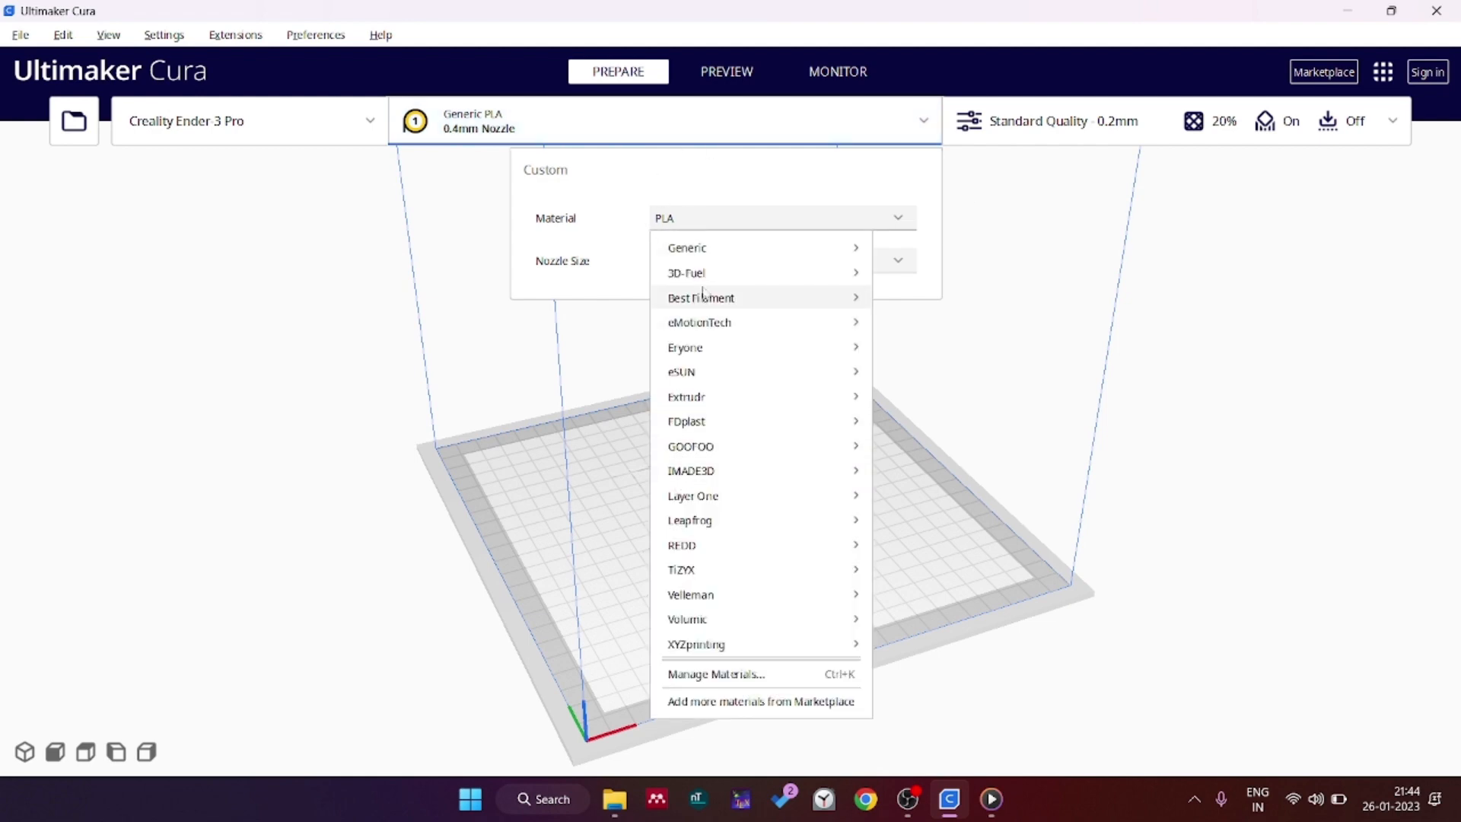
{"action": "mouse_move", "coordinate": [719, 248]}
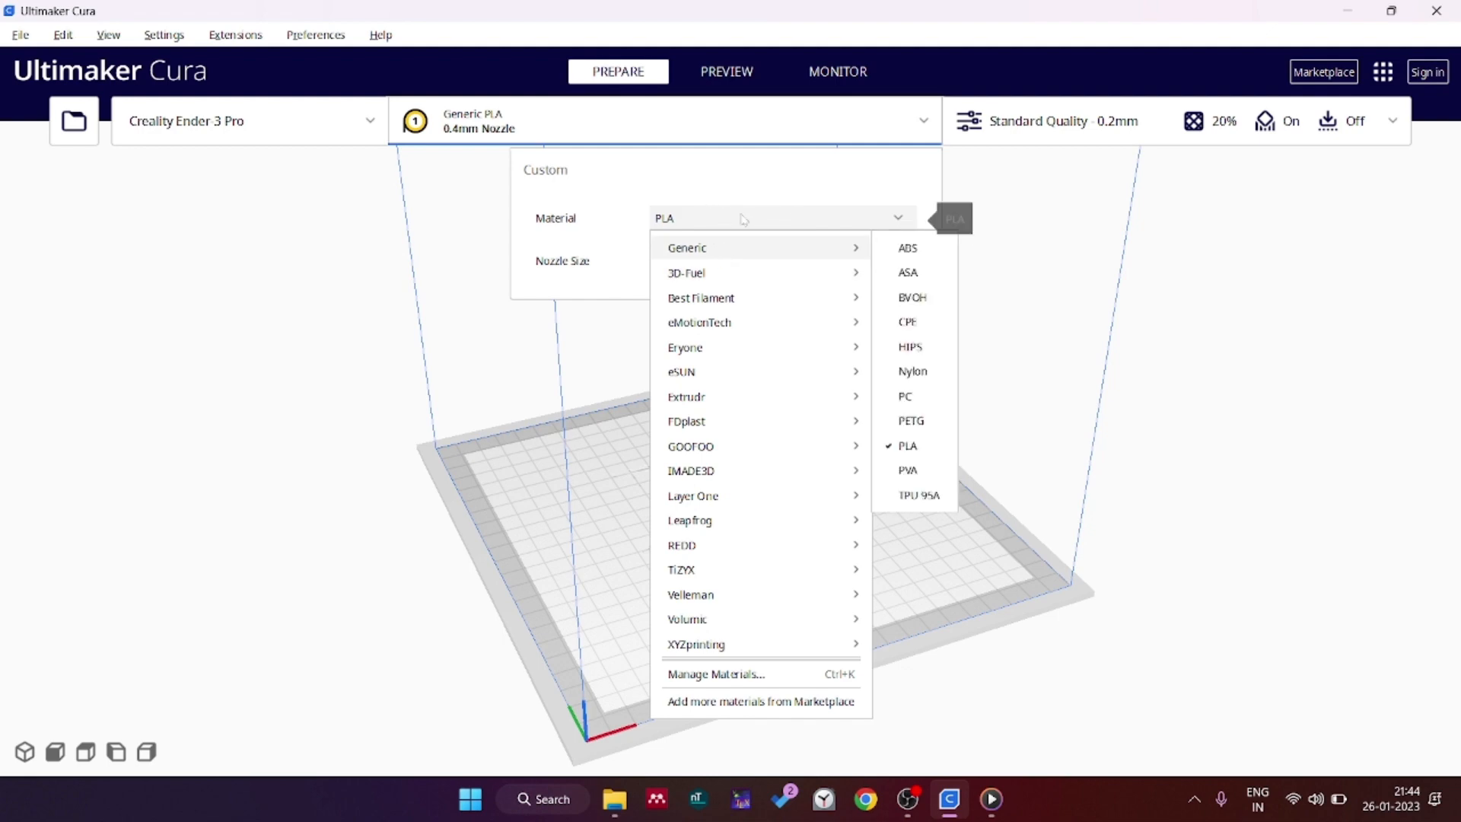
{"action": "left_click", "coordinate": [692, 192]}
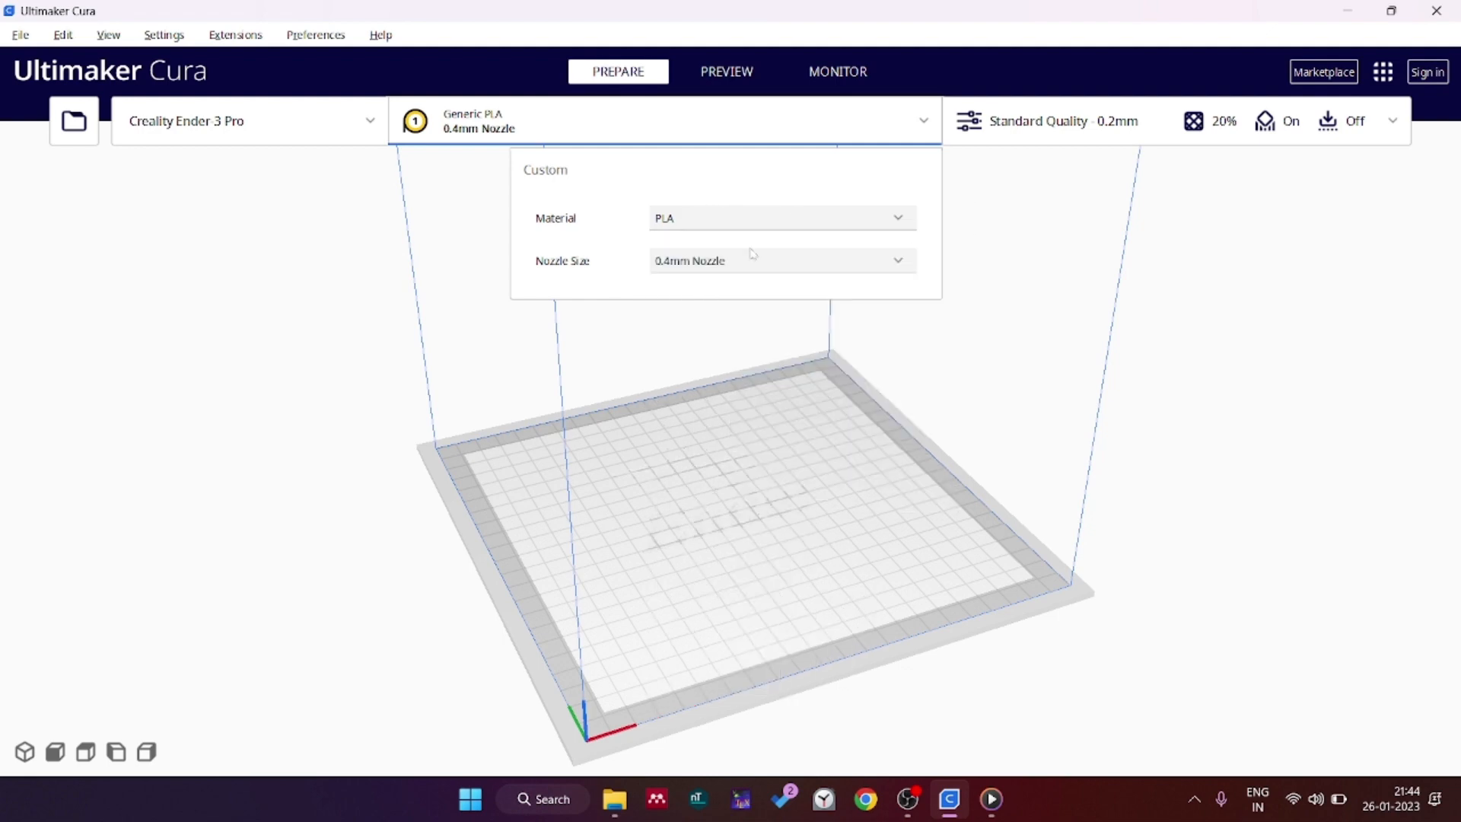
{"action": "left_click", "coordinate": [701, 267]}
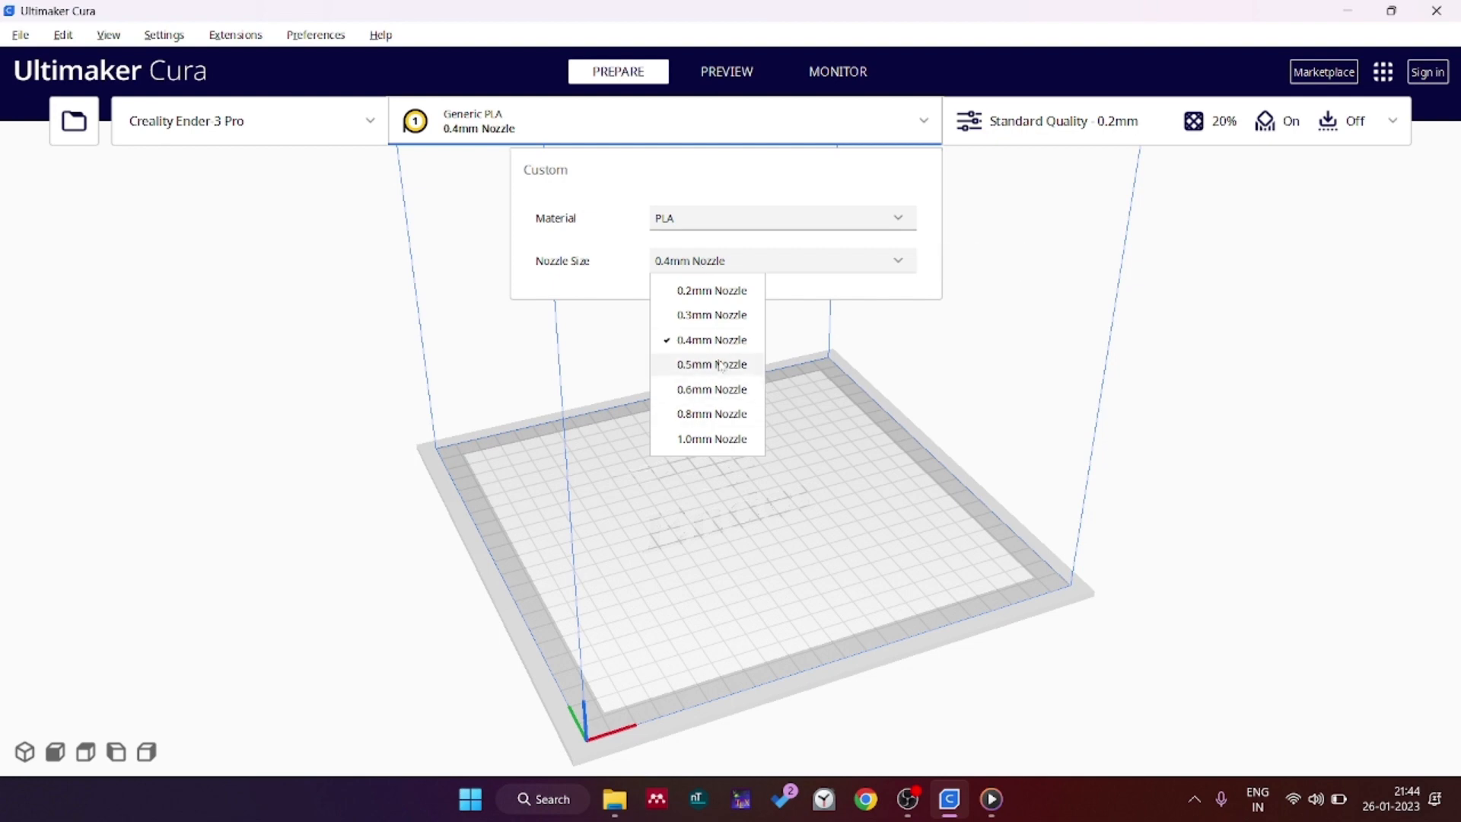
{"action": "left_click", "coordinate": [1049, 232]}
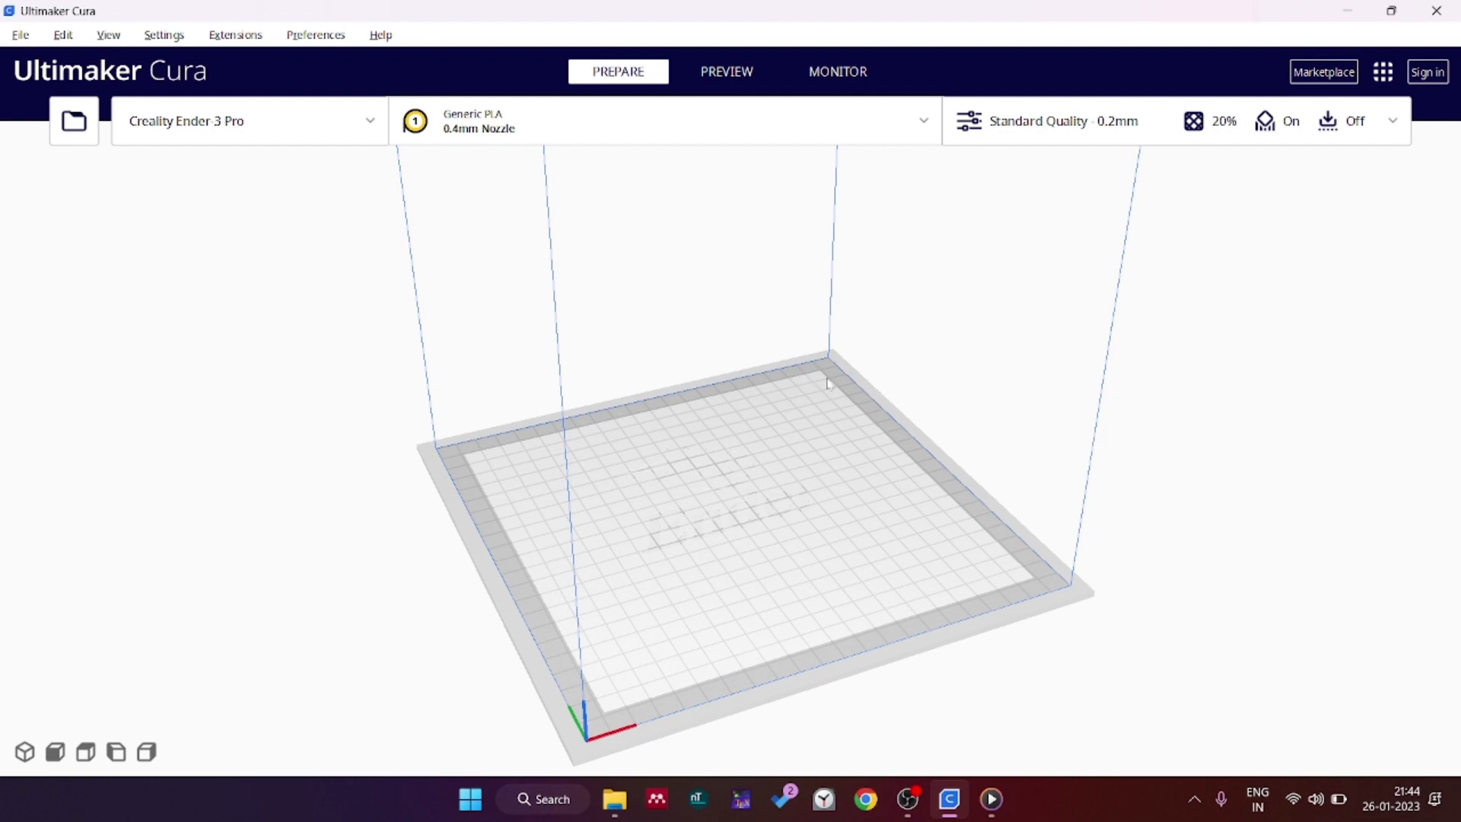
- Load the 3DP_1 v2 model from the Custom keychain folder onto the build plate
{"action": "middle_click_drag", "start_coordinate": [828, 384], "coordinate": [839, 394]}
{"action": "scroll", "coordinate": [787, 379], "scroll_direction": "down", "scroll_amount": 5}
{"action": "scroll", "coordinate": [254, 270], "scroll_direction": "up", "scroll_amount": 5}
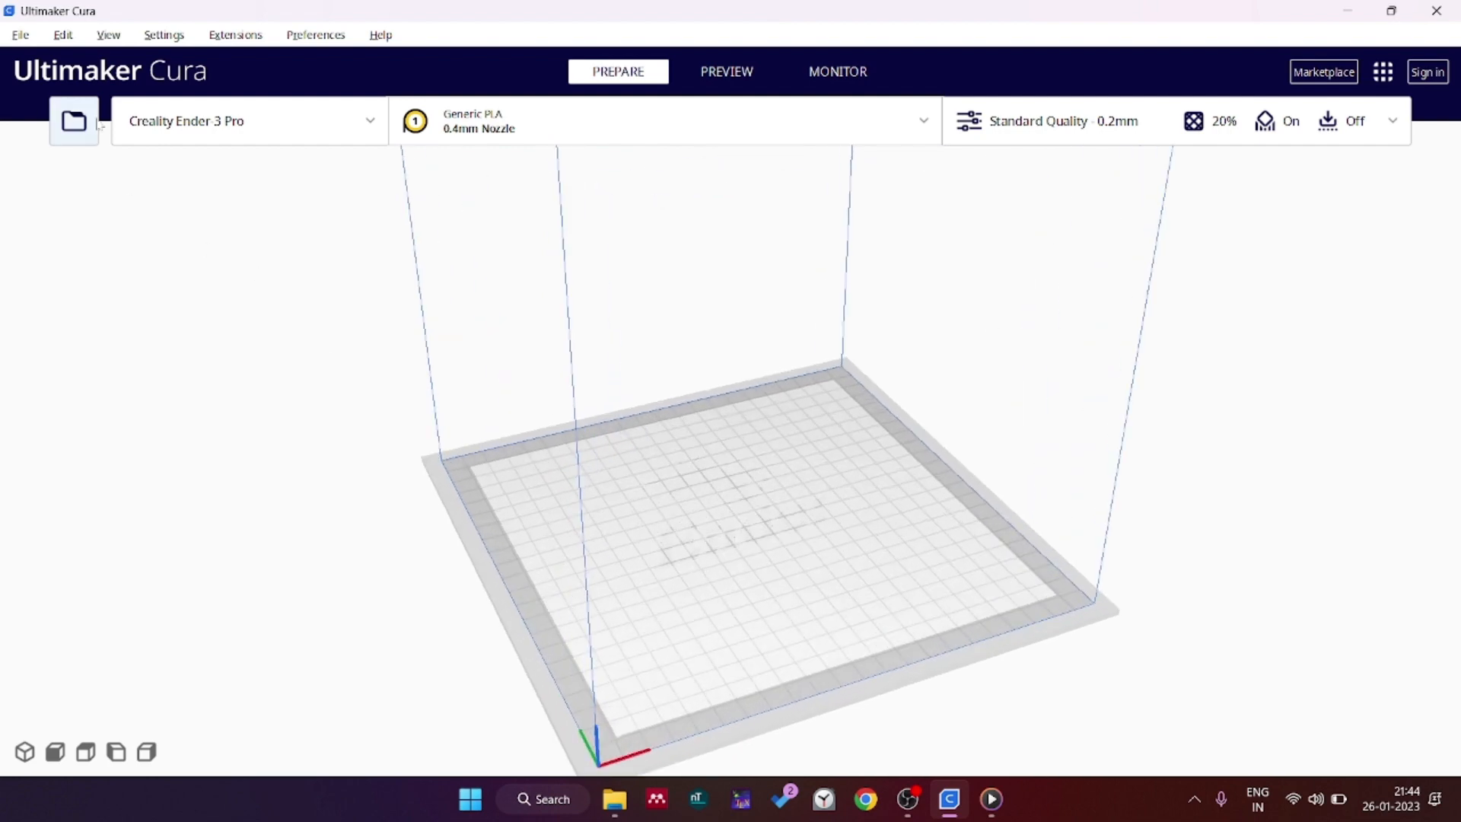
{"action": "left_click", "coordinate": [74, 135]}
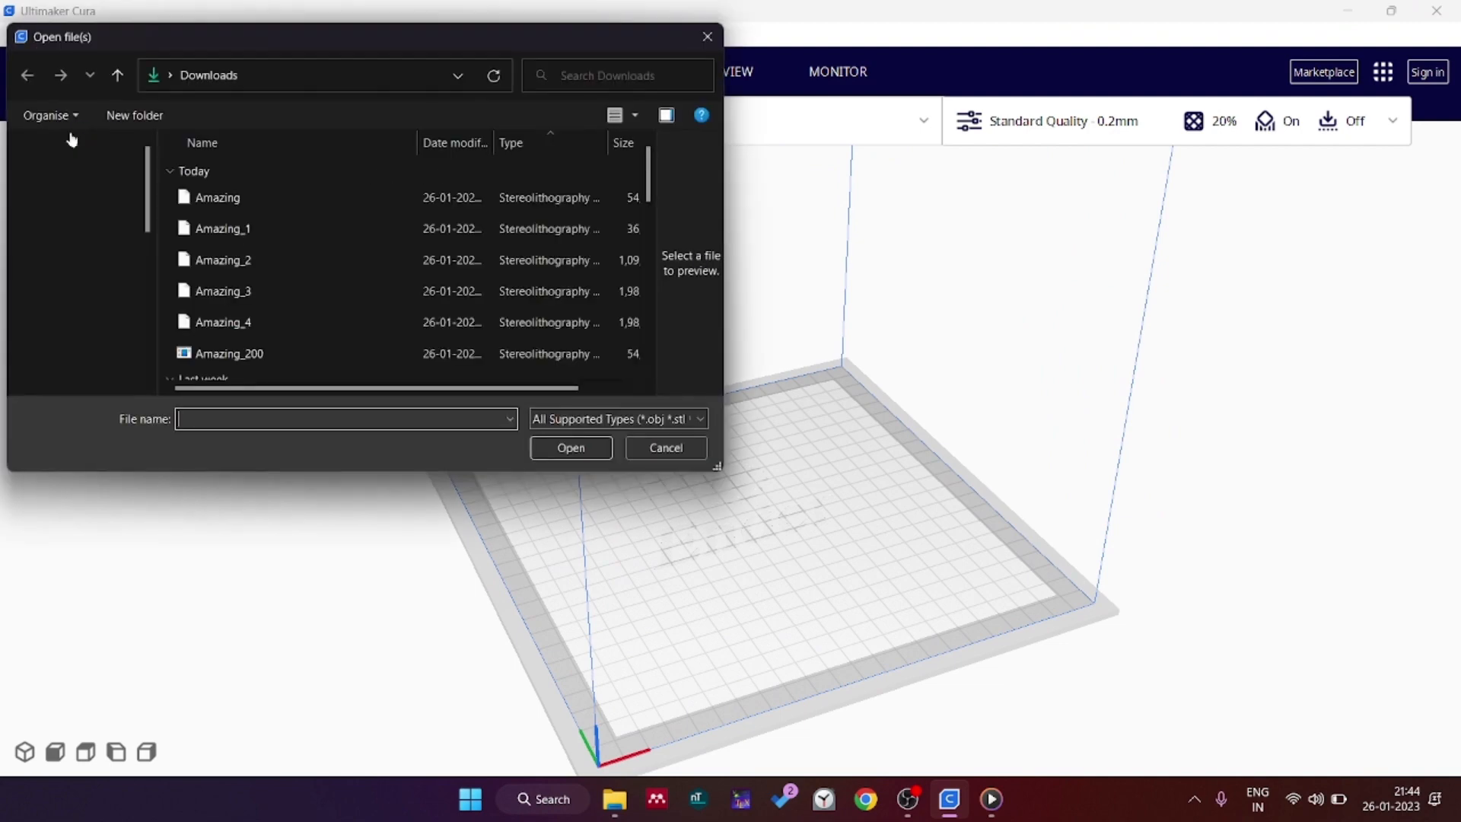
{"action": "scroll", "coordinate": [104, 287], "scroll_direction": "down", "scroll_amount": 6}
{"action": "scroll", "coordinate": [133, 357], "scroll_direction": "down", "scroll_amount": 2}
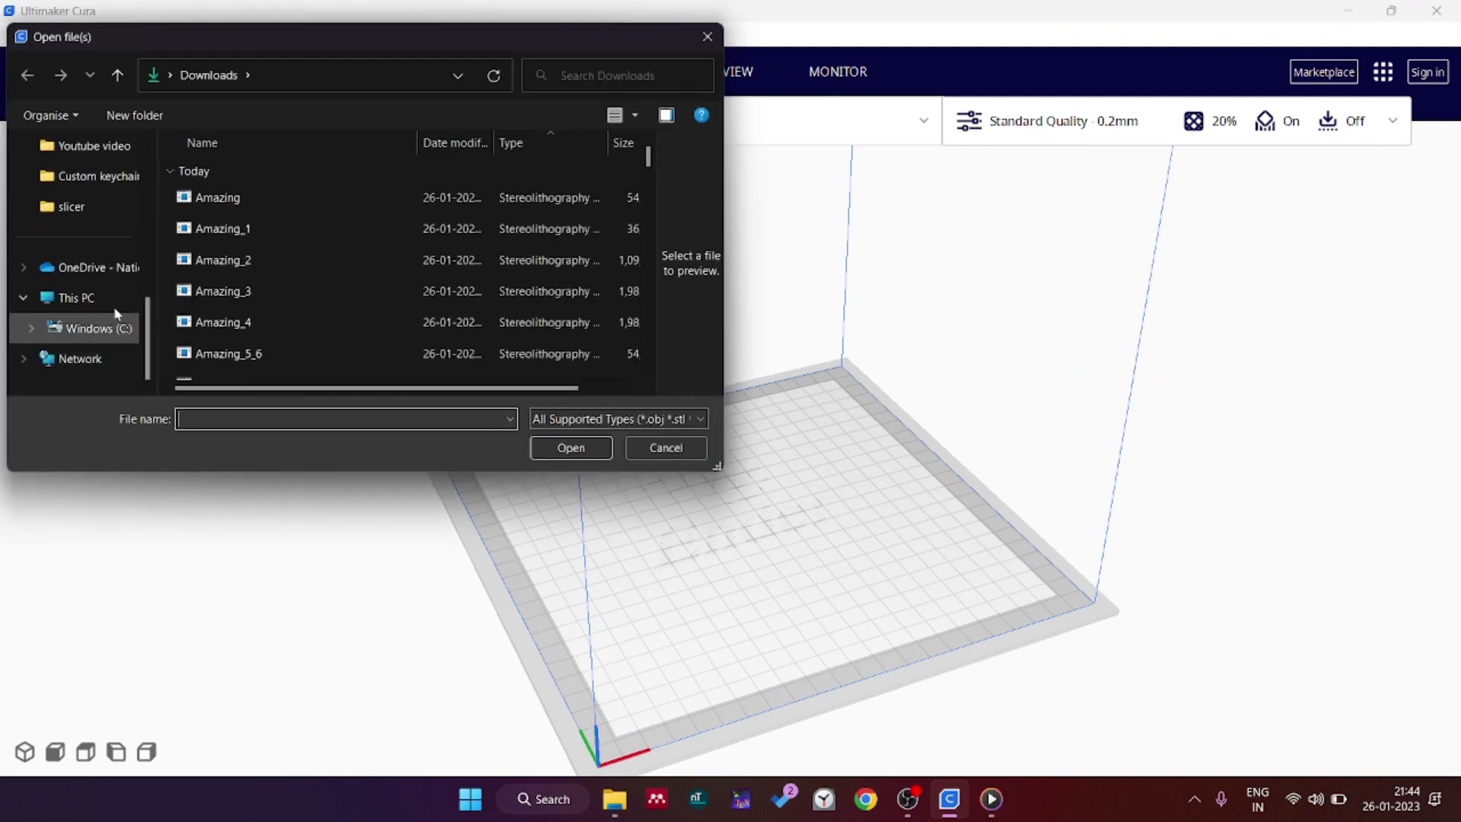
{"action": "scroll", "coordinate": [103, 227], "scroll_direction": "up", "scroll_amount": 1}
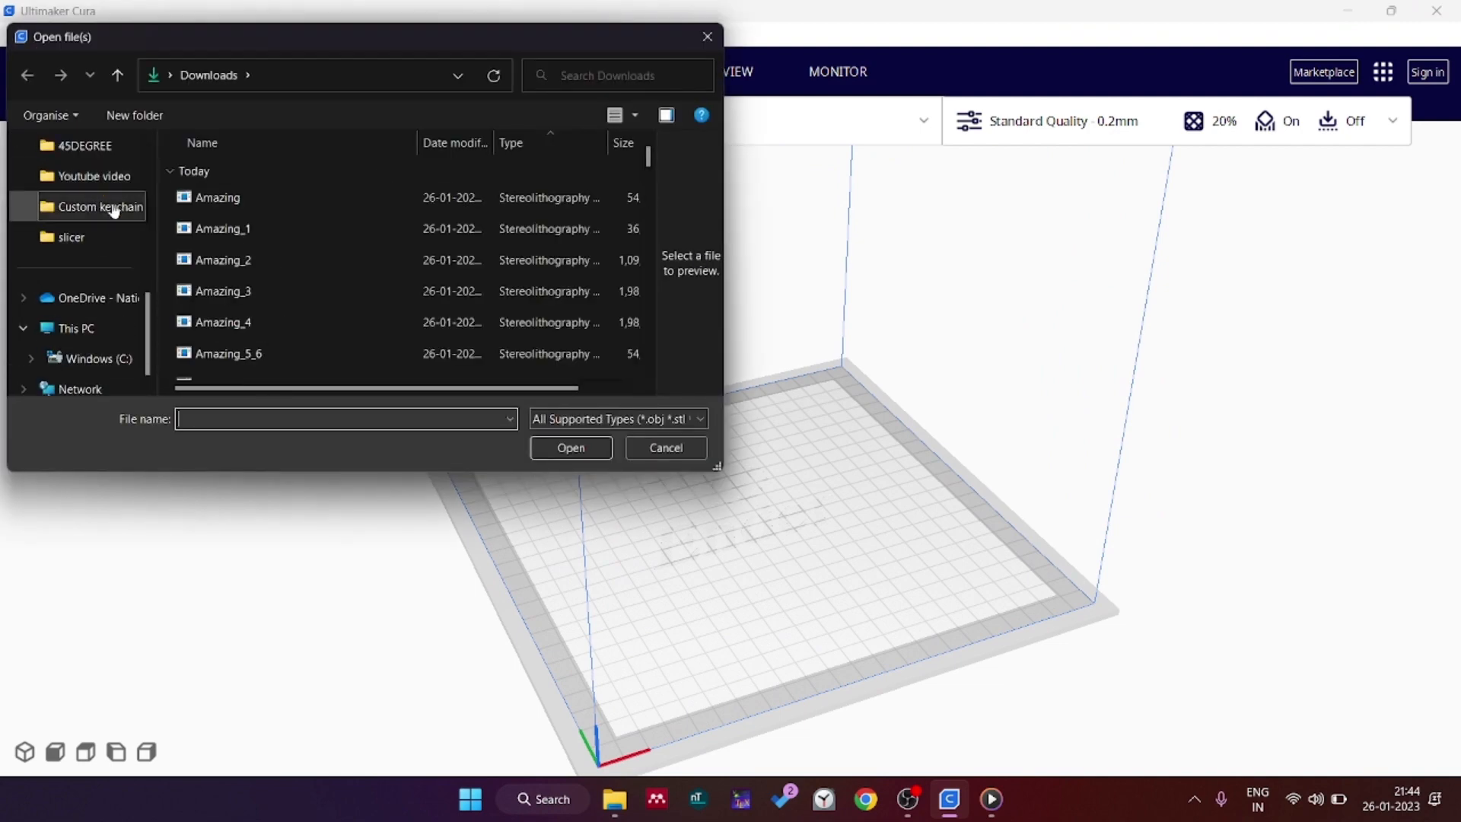
{"action": "left_click", "coordinate": [99, 206]}
{"action": "left_click", "coordinate": [220, 174]}
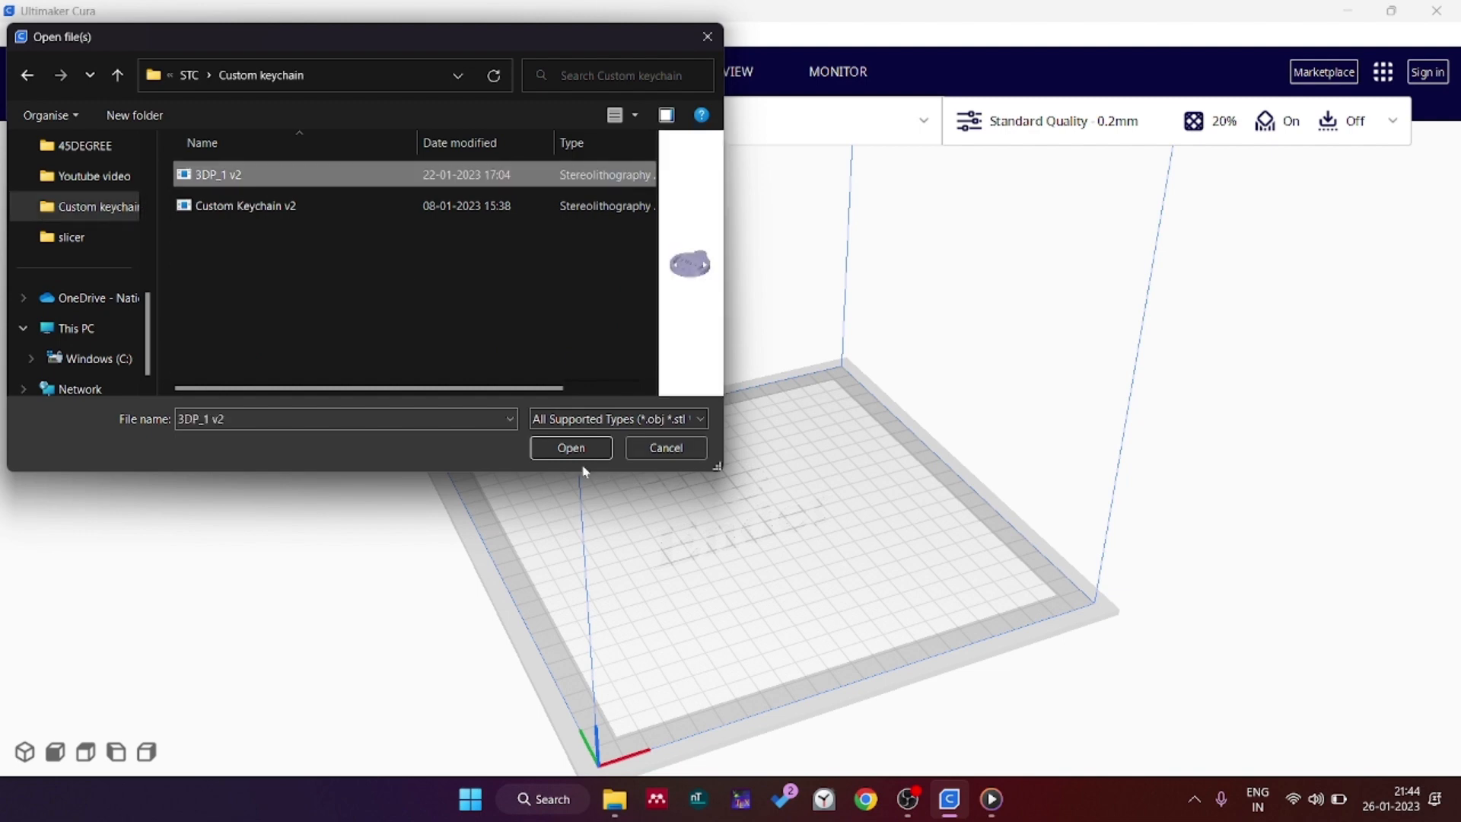
{"action": "left_click", "coordinate": [565, 450]}
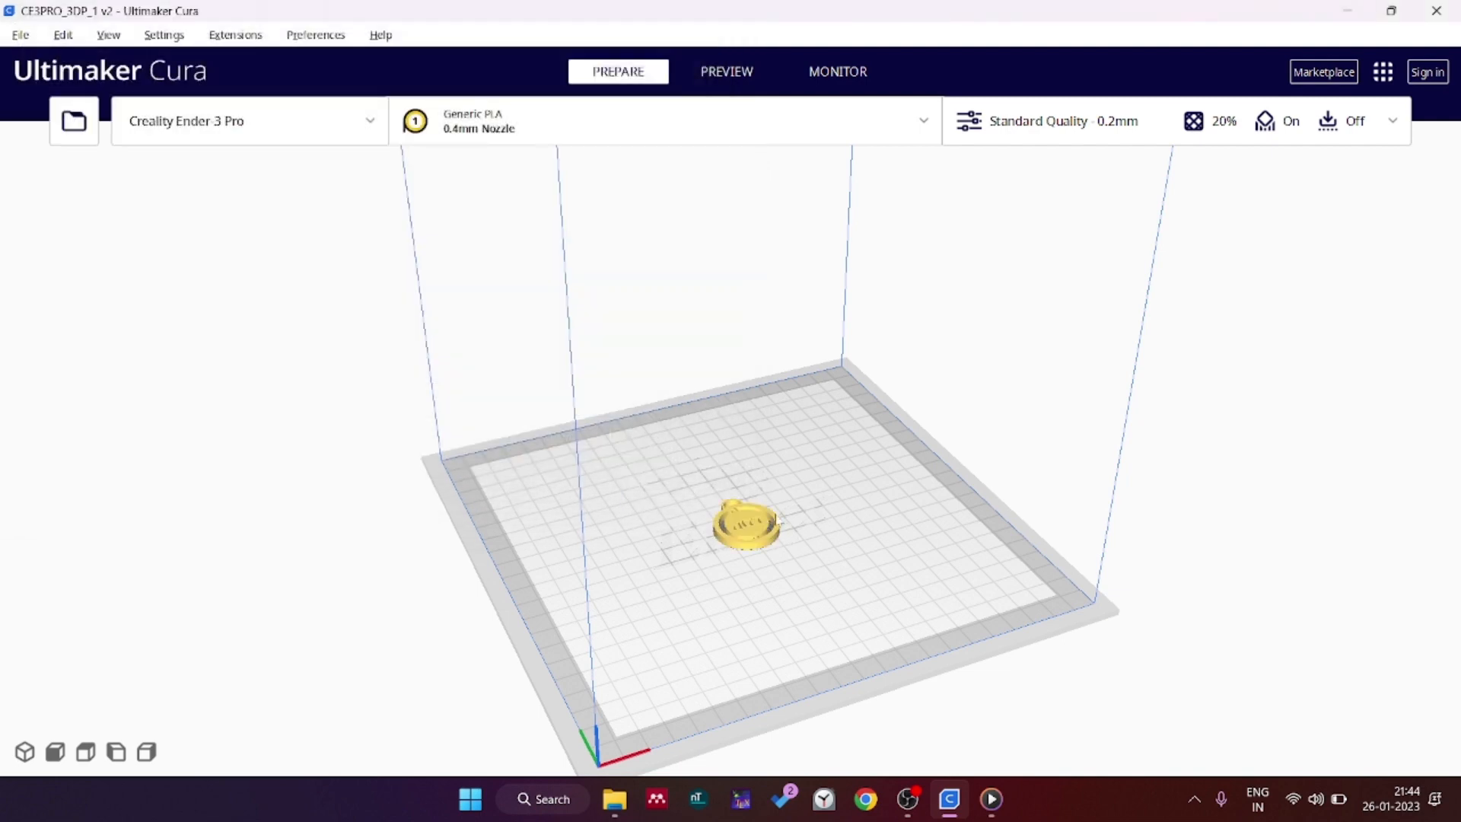
- Examine the imported keychain model up close and from several angles on the build plate
{"action": "scroll", "coordinate": [728, 524], "scroll_direction": "up", "scroll_amount": 9}
{"action": "middle_click_drag", "start_coordinate": [728, 523], "coordinate": [723, 333]}
{"action": "scroll", "coordinate": [724, 424], "scroll_direction": "up", "scroll_amount": 6}
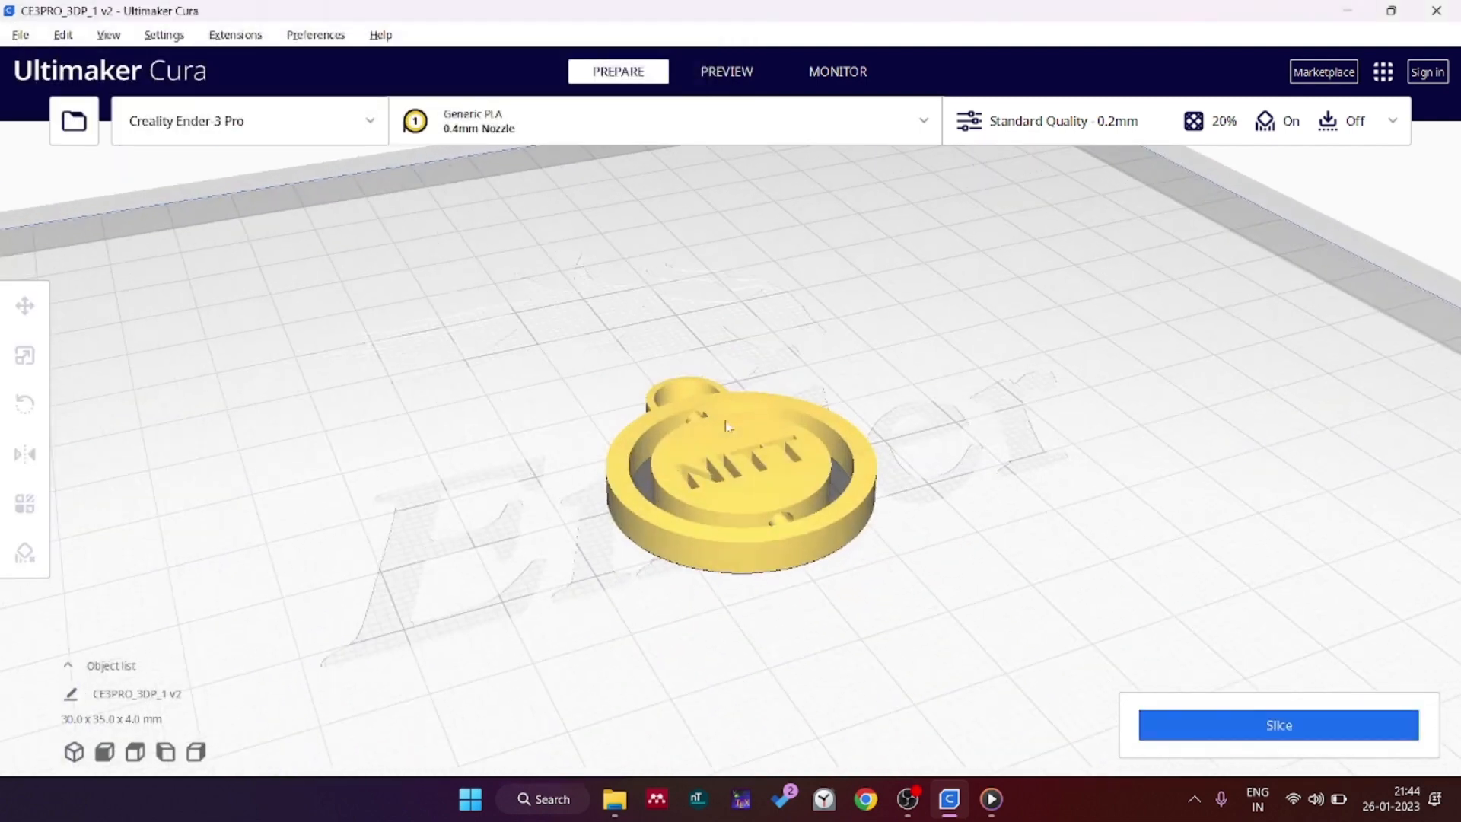
{"action": "right_click_drag", "start_coordinate": [730, 429], "coordinate": [694, 418]}
{"action": "scroll", "coordinate": [694, 417], "scroll_direction": "down", "scroll_amount": 5}
{"action": "scroll", "coordinate": [694, 417], "scroll_direction": "down", "scroll_amount": 6}
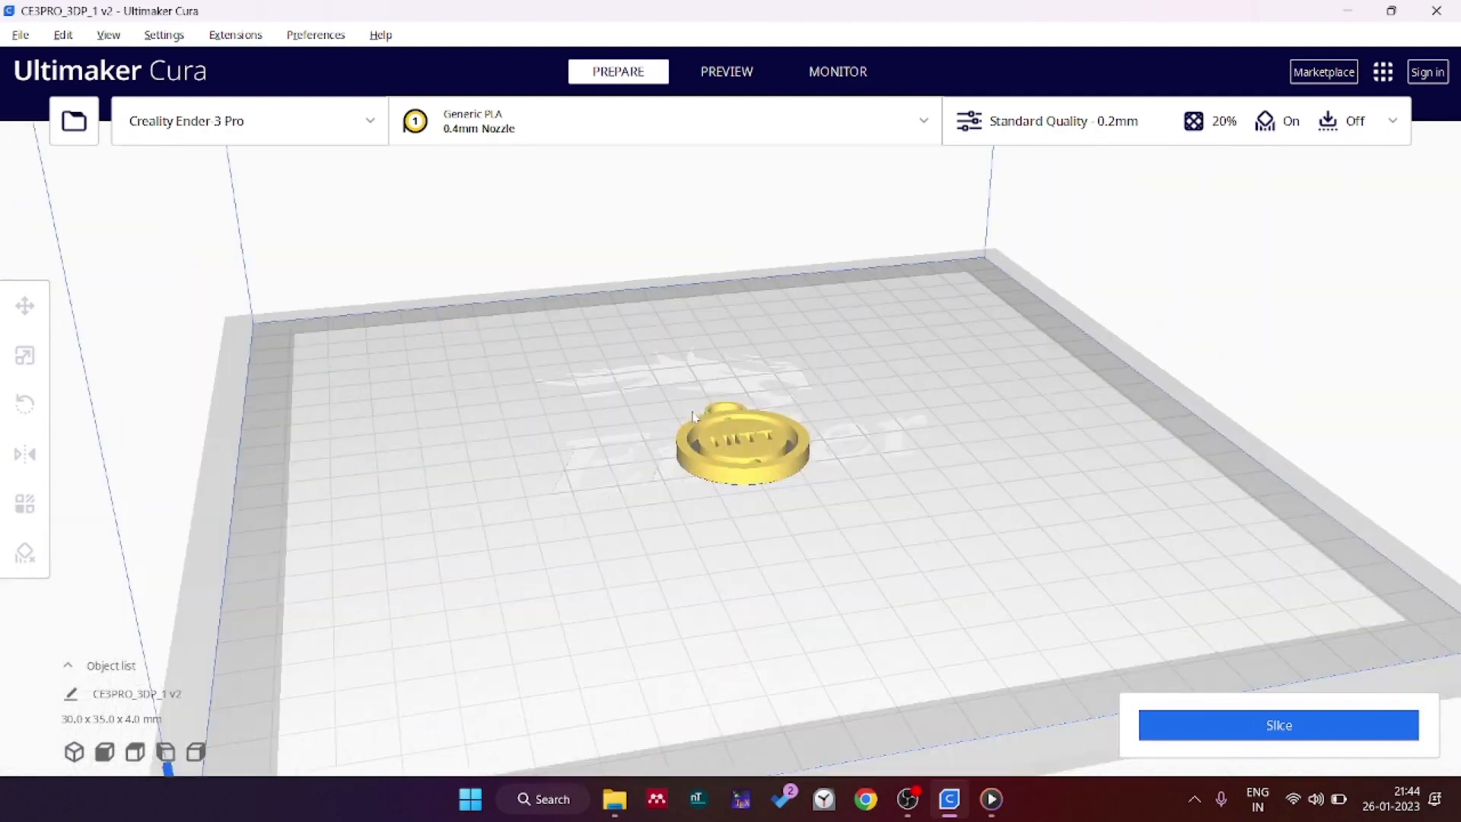
{"action": "scroll", "coordinate": [694, 417], "scroll_direction": "up", "scroll_amount": 6}
{"action": "mouse_move", "coordinate": [896, 531]}
{"action": "right_mouse_down"}
{"action": "mouse_move", "coordinate": [892, 486]}
{"action": "mouse_move", "coordinate": [879, 513]}
{"action": "right_mouse_up"}
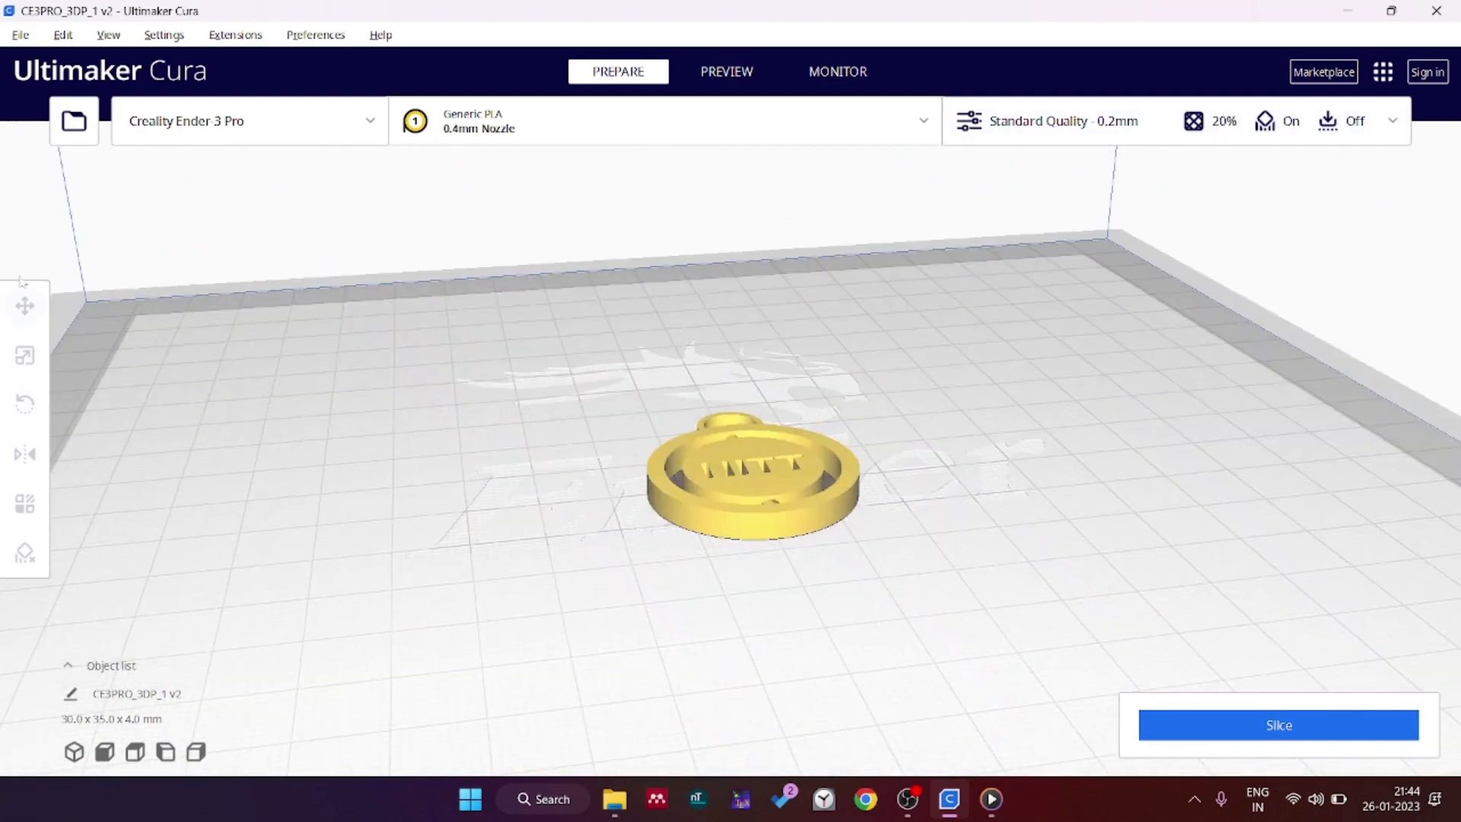
- Move the keychain on the build plate to about X 1.8 mm and Y 5.4 mm
{"action": "left_click", "coordinate": [730, 484]}
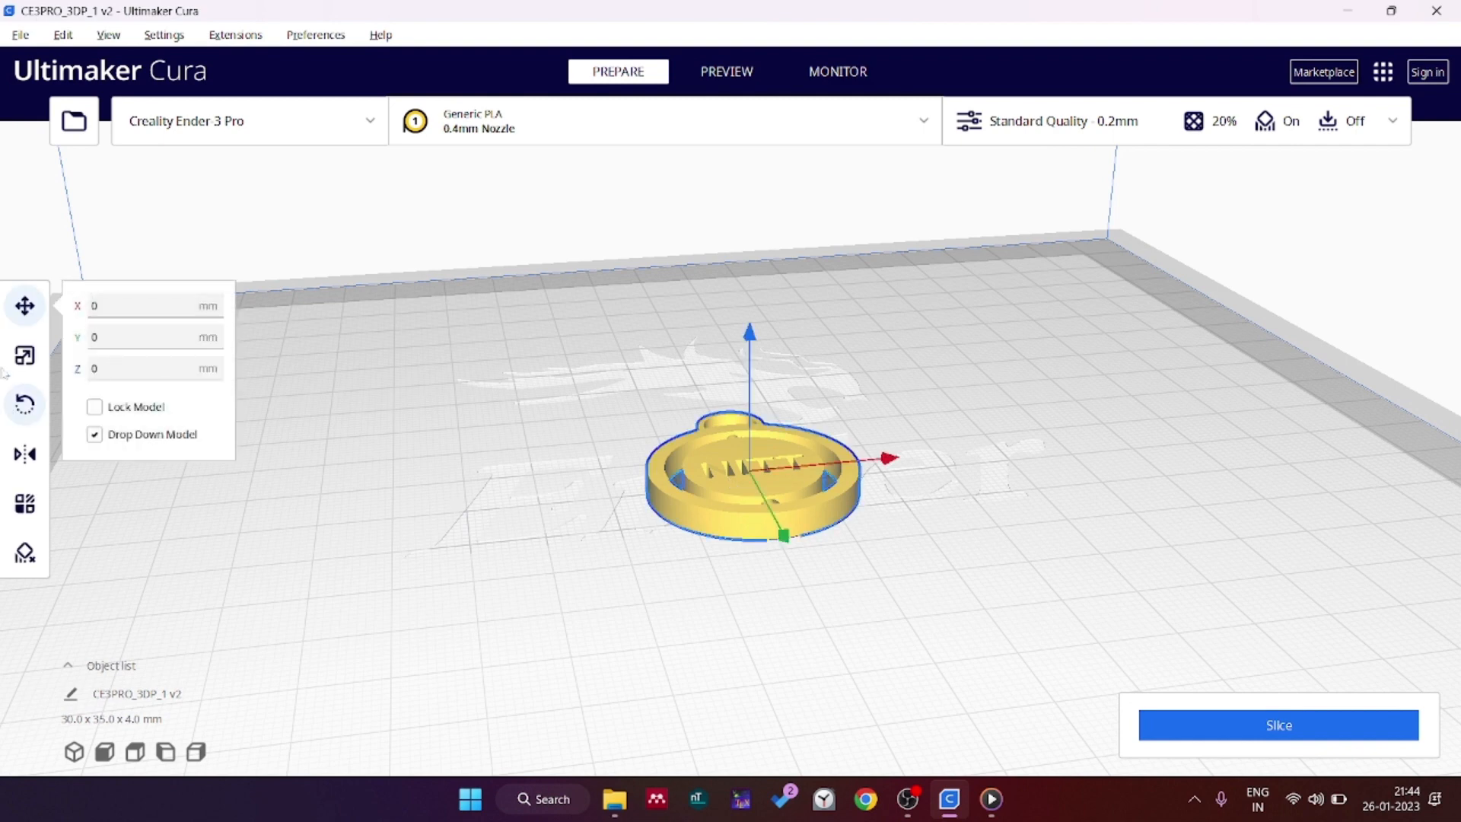
{"action": "mouse_move", "coordinate": [901, 472]}
{"action": "left_mouse_down"}
{"action": "mouse_move", "coordinate": [1261, 438]}
{"action": "mouse_move", "coordinate": [532, 473]}
{"action": "mouse_move", "coordinate": [907, 494]}
{"action": "left_mouse_up"}
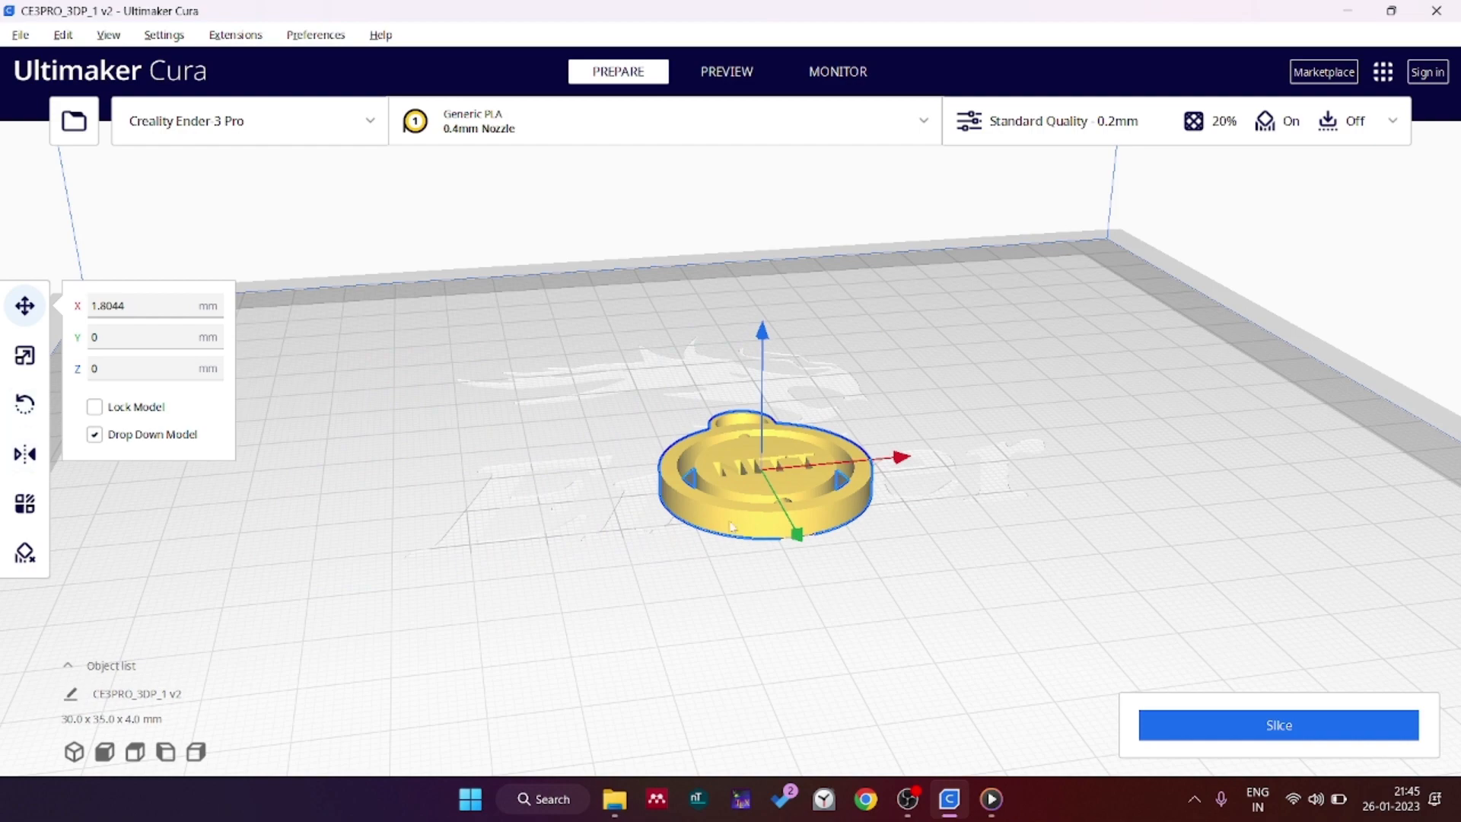
{"action": "left_click_drag", "start_coordinate": [764, 337], "coordinate": [763, 251]}
{"action": "mouse_move", "coordinate": [797, 535]}
{"action": "left_mouse_down"}
{"action": "mouse_move", "coordinate": [875, 696]}
{"action": "mouse_move", "coordinate": [805, 551]}
{"action": "left_mouse_up"}
{"action": "right_click_drag", "start_coordinate": [836, 563], "coordinate": [820, 535]}
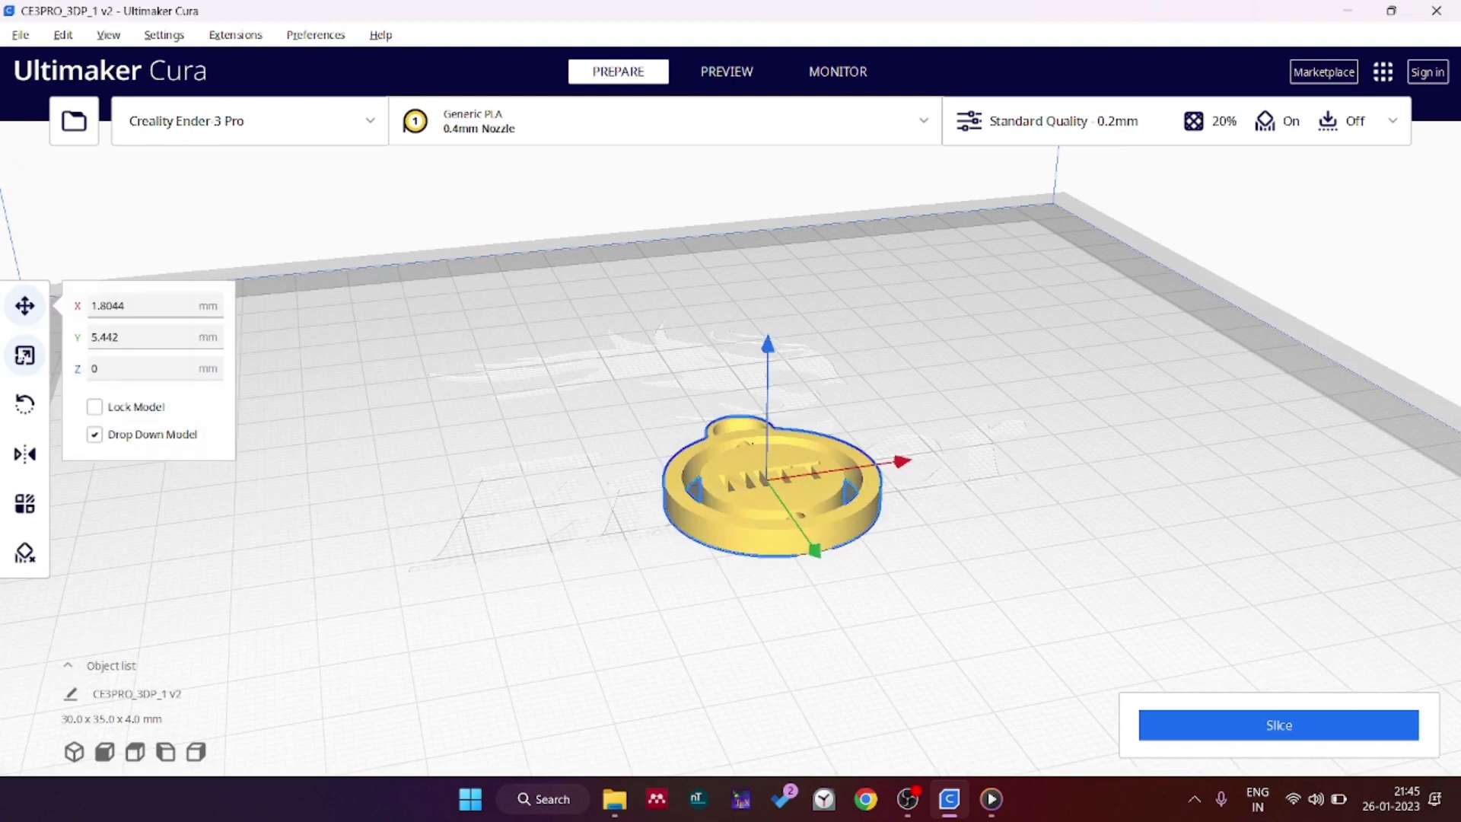
- Scale the keychain uniformly to 500 % and inspect its size against the build plate
{"action": "left_click", "coordinate": [24, 355]}
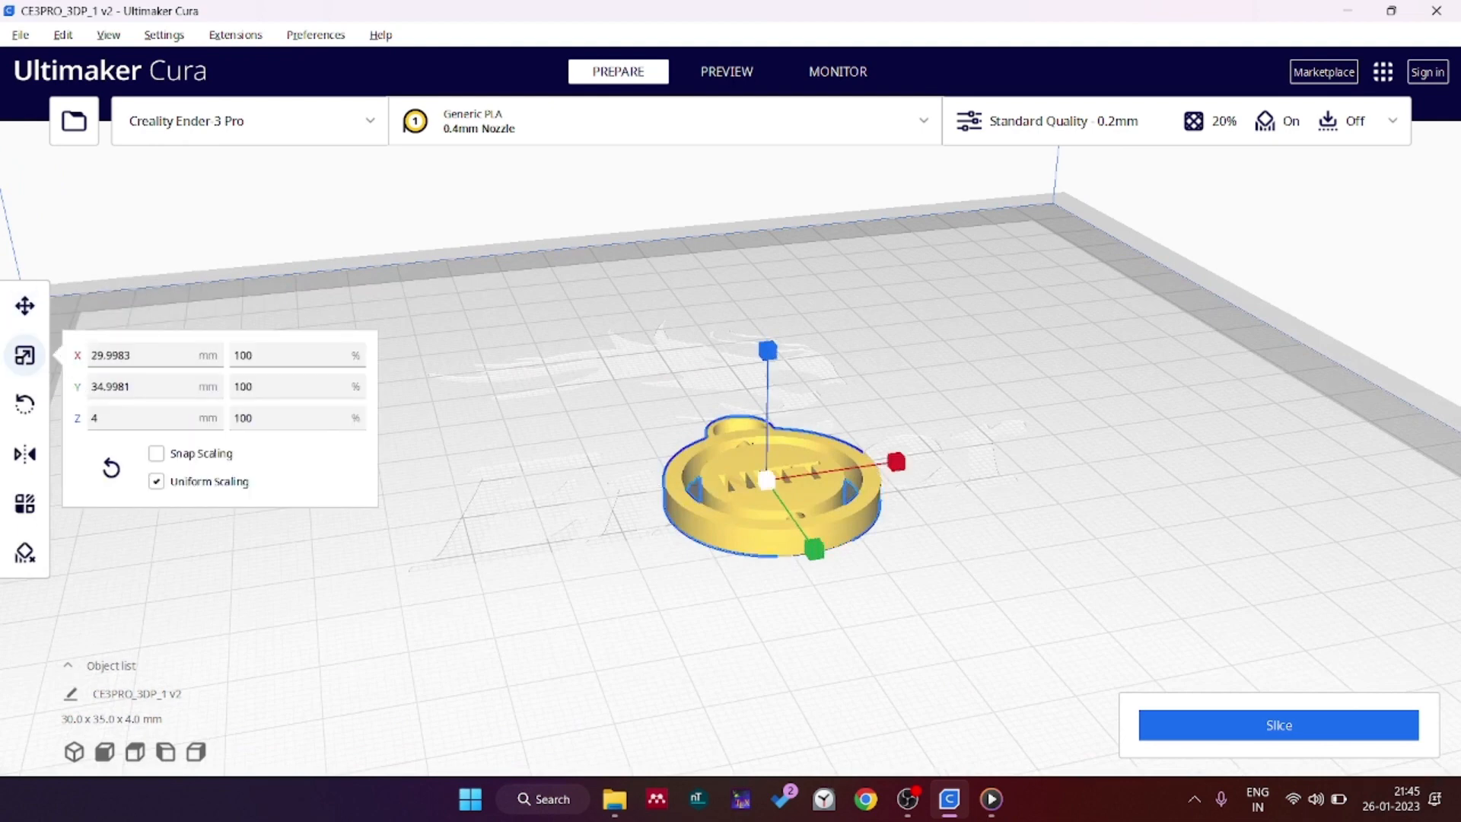
{"action": "left_click", "coordinate": [239, 418]}
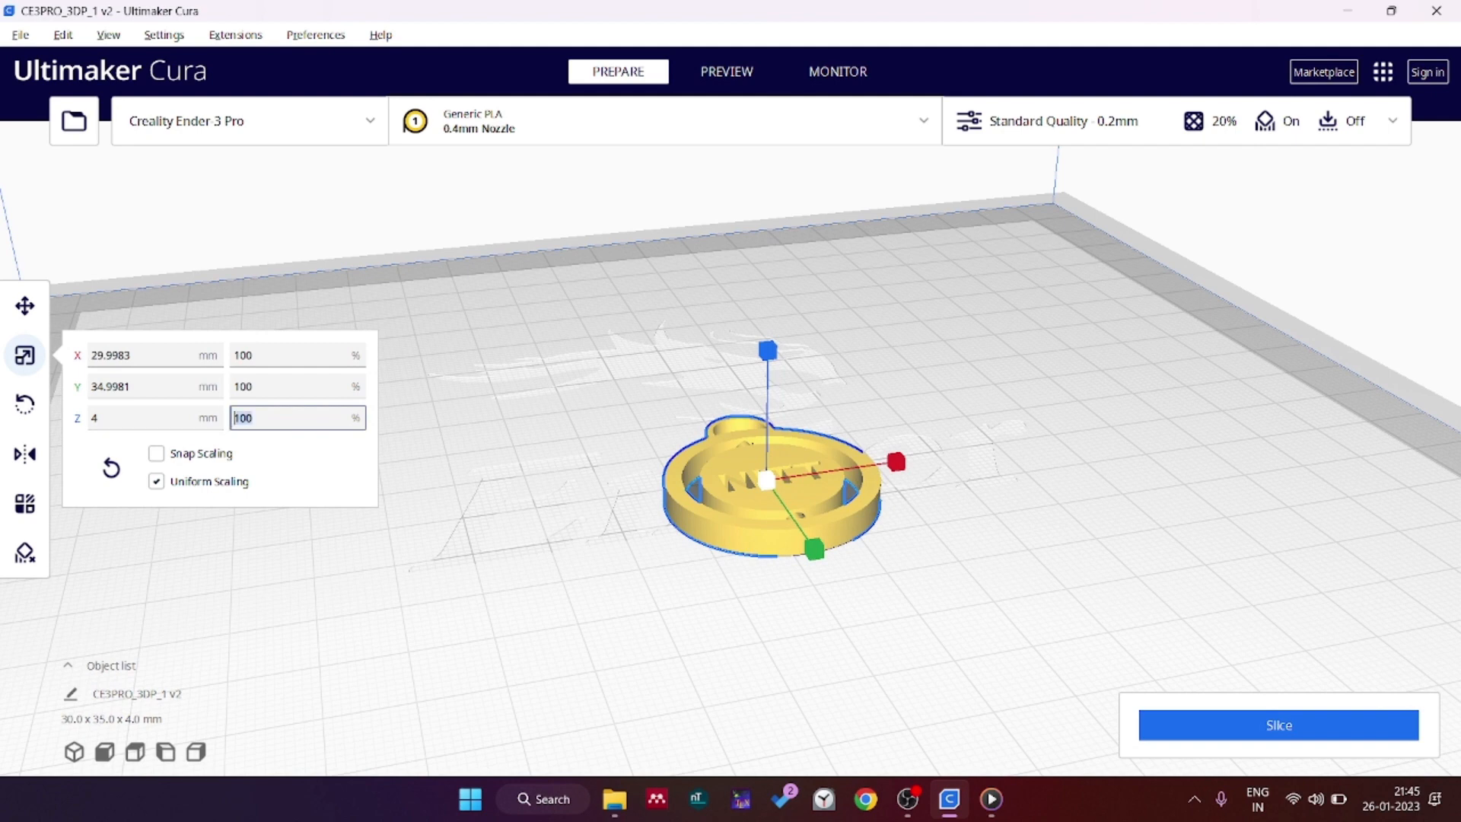
{"action": "type", "text": "5"}
{"action": "key", "text": "Return"}
{"action": "scroll", "coordinate": [473, 603], "scroll_direction": "down", "scroll_amount": 5}
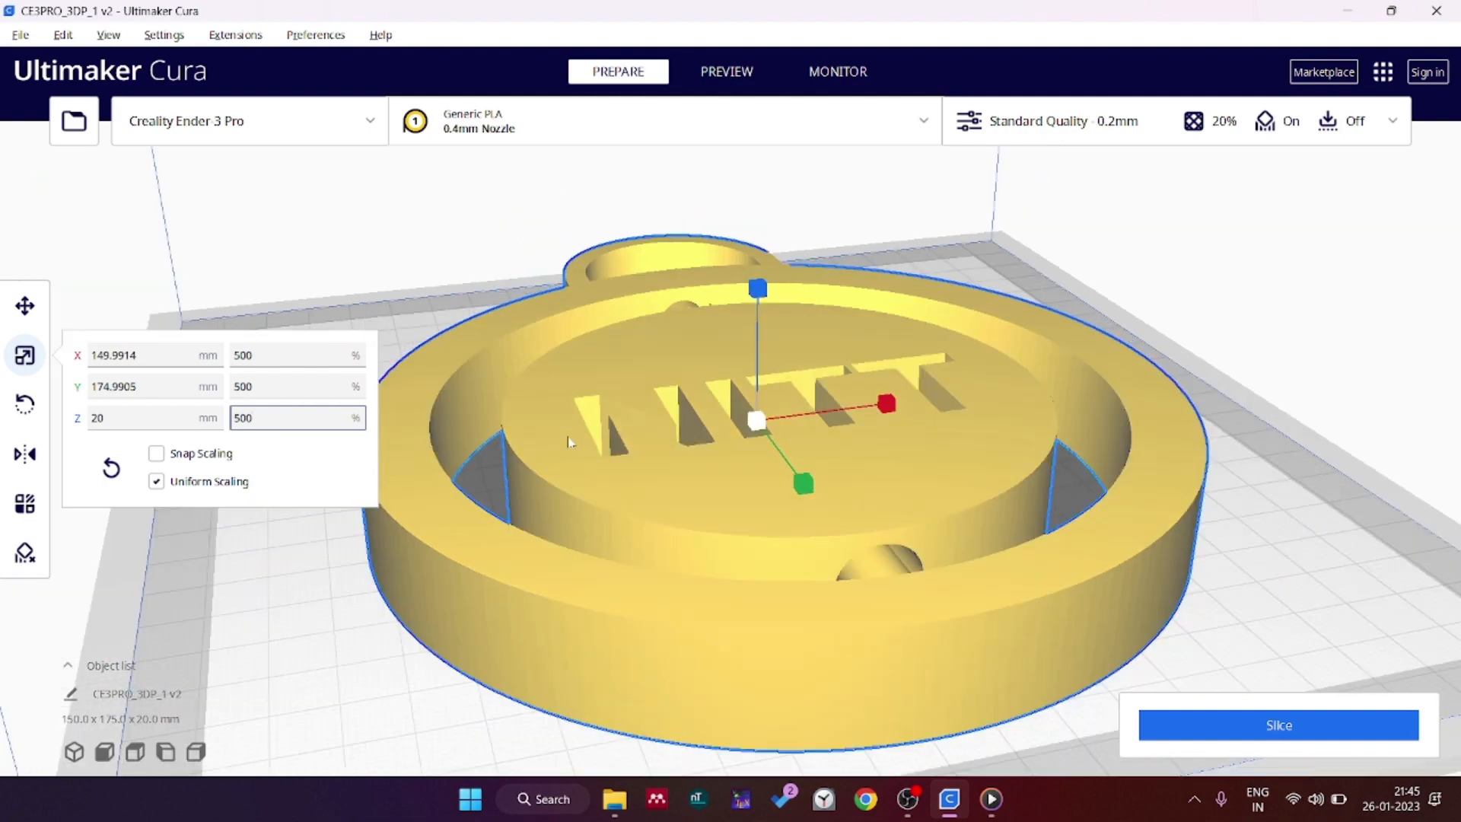
{"action": "left_click", "coordinate": [594, 597]}
{"action": "right_click_drag", "start_coordinate": [599, 597], "coordinate": [565, 631]}
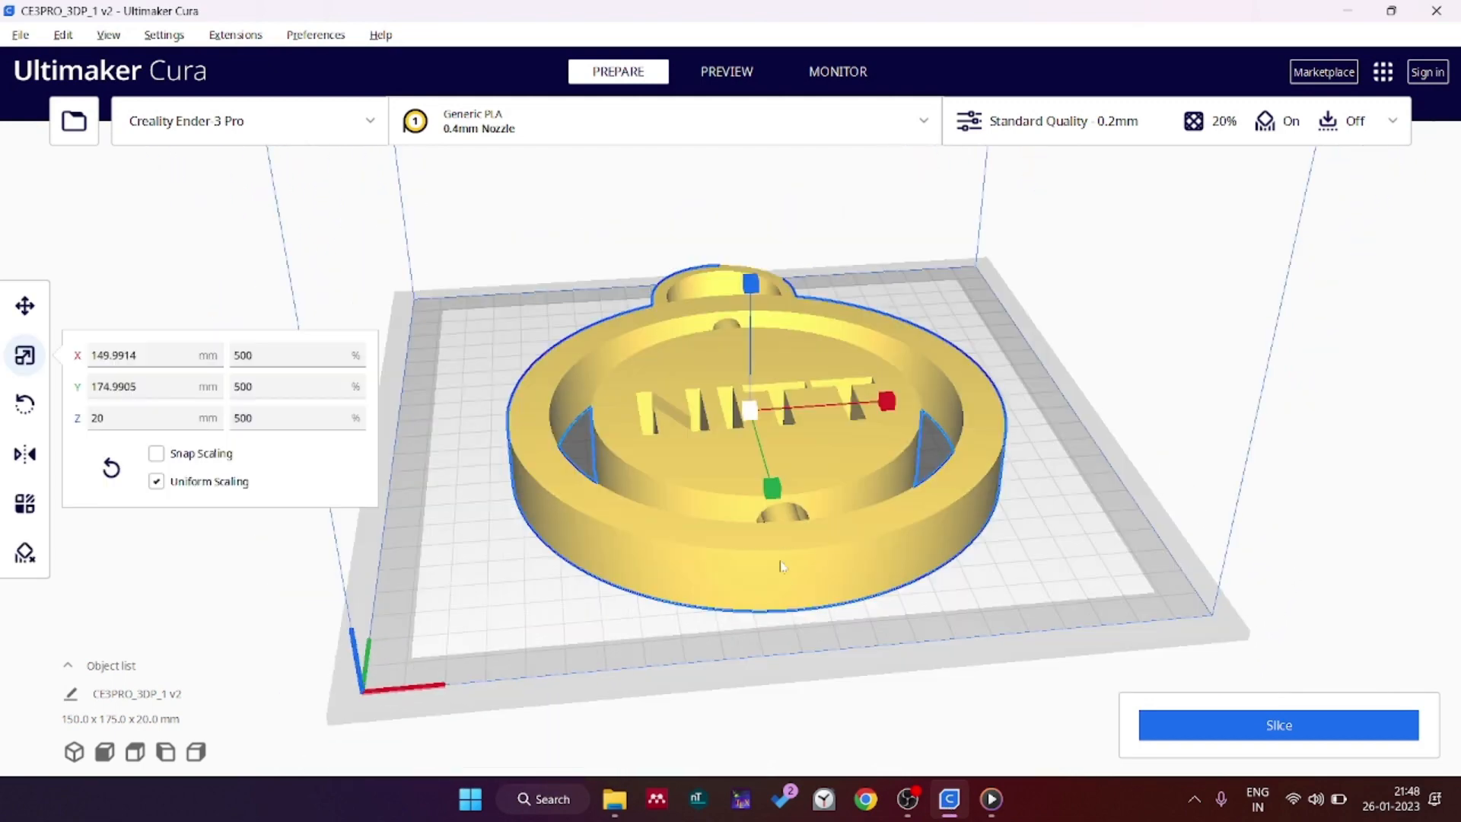
{"action": "left_click", "coordinate": [505, 587]}
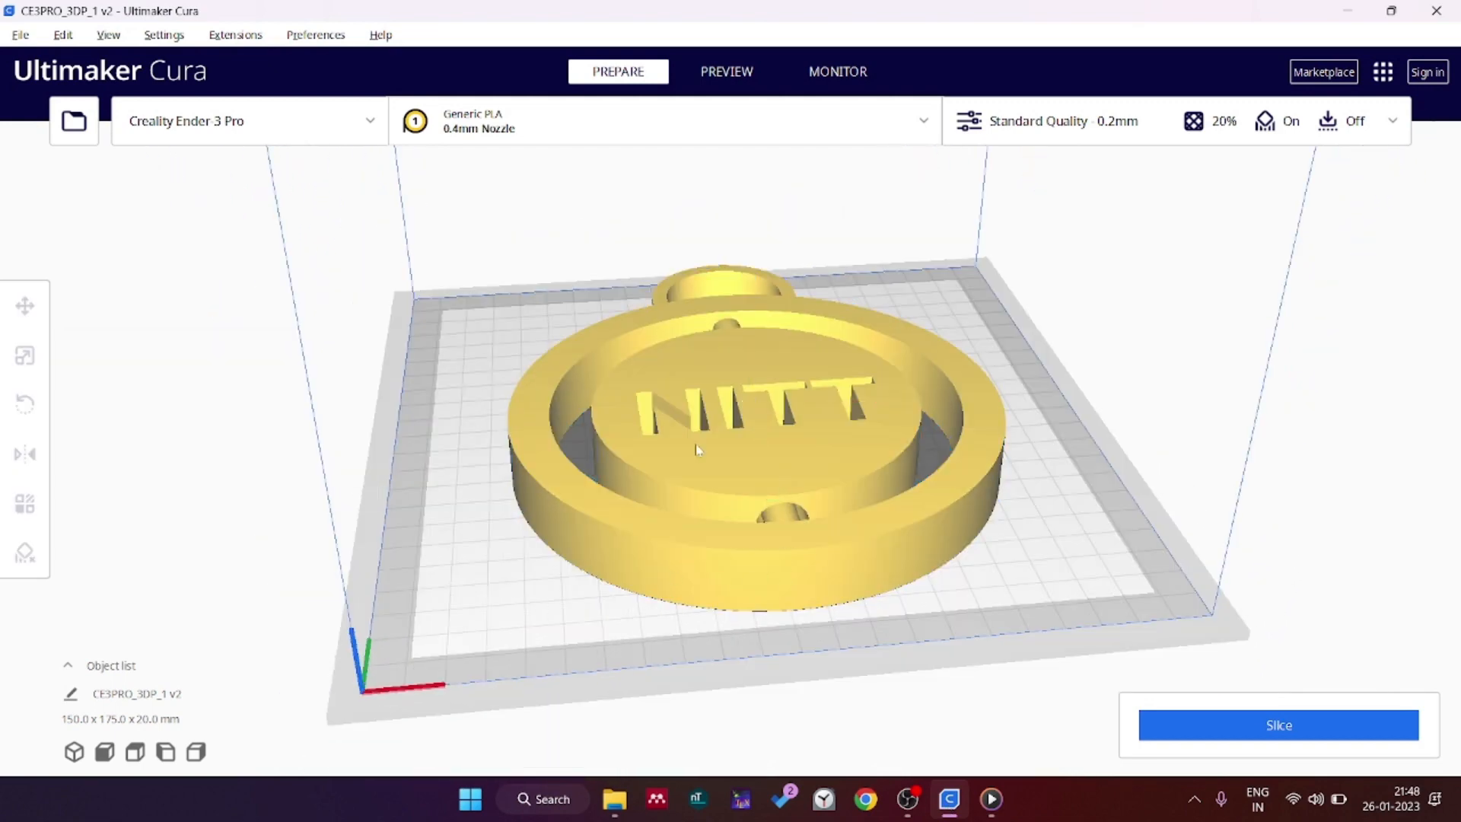
- Set the keychain's uniform scale back to 100 % and deselect the model
{"action": "left_click", "coordinate": [698, 450]}
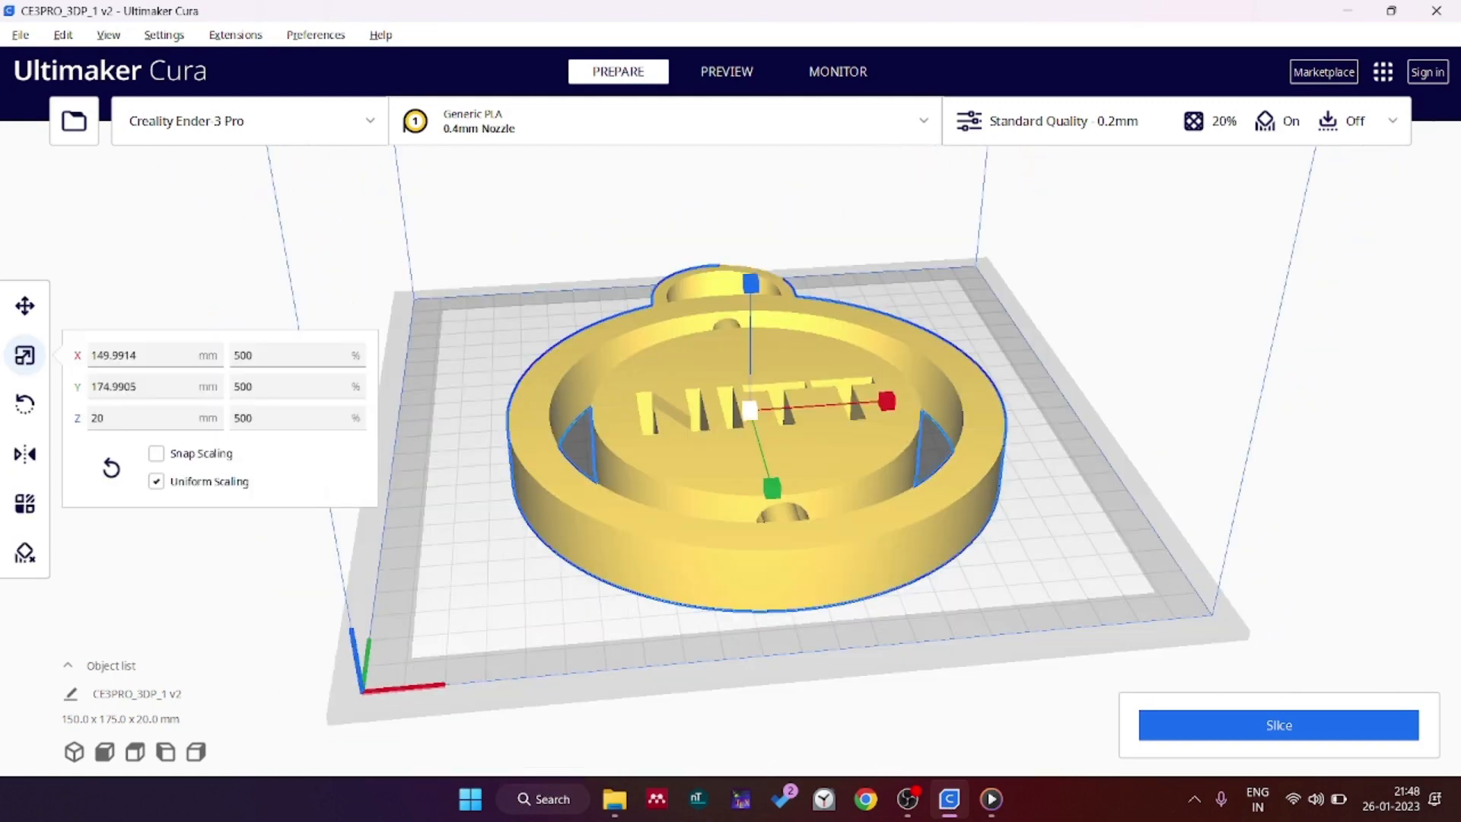
{"action": "double_click", "coordinate": [233, 420]}
{"action": "type", "text": "100"}
{"action": "key", "text": "Return"}
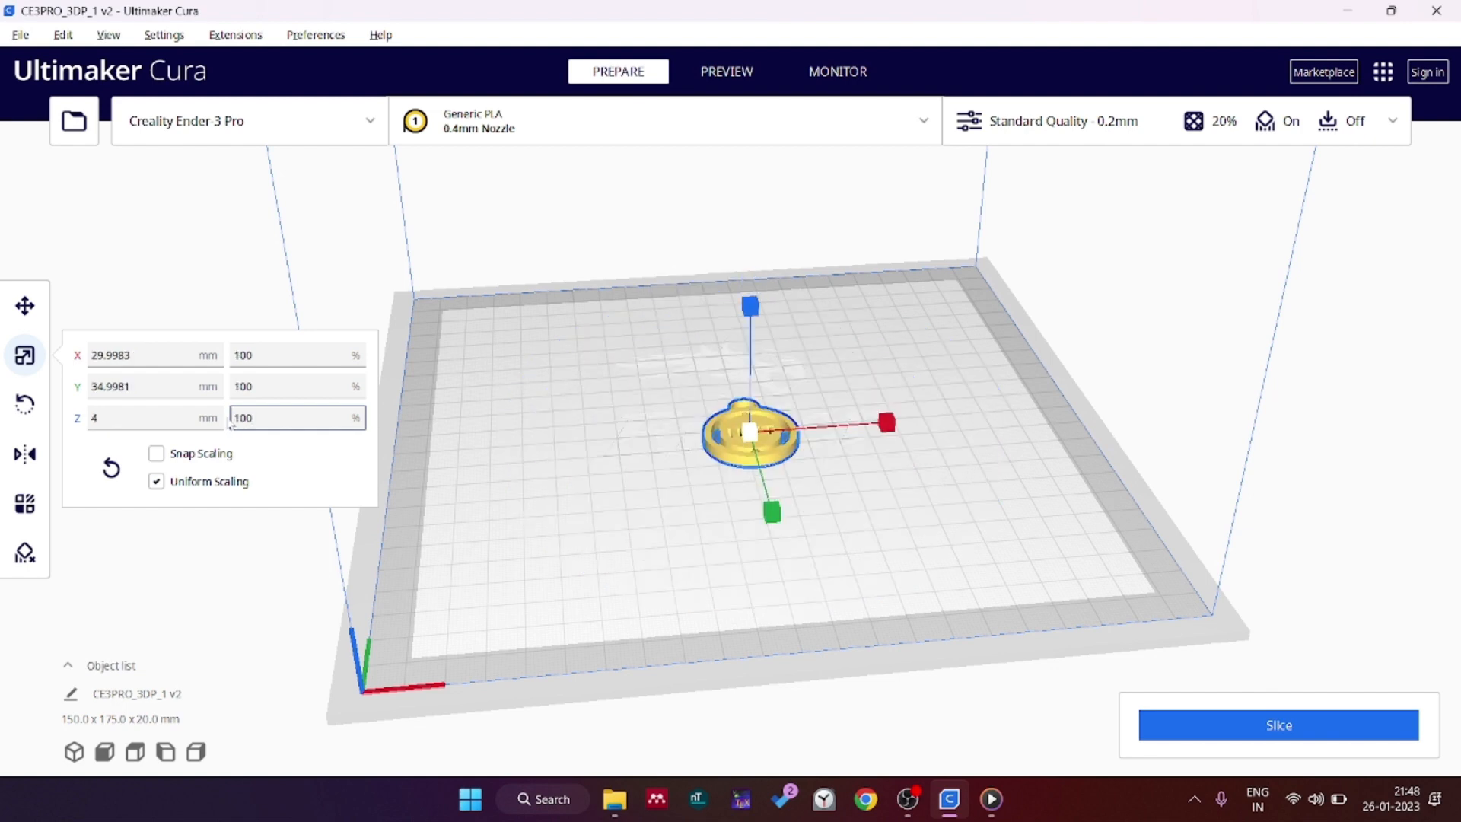
{"action": "left_click", "coordinate": [852, 504]}
{"action": "scroll", "coordinate": [852, 504], "scroll_direction": "up", "scroll_amount": 3}
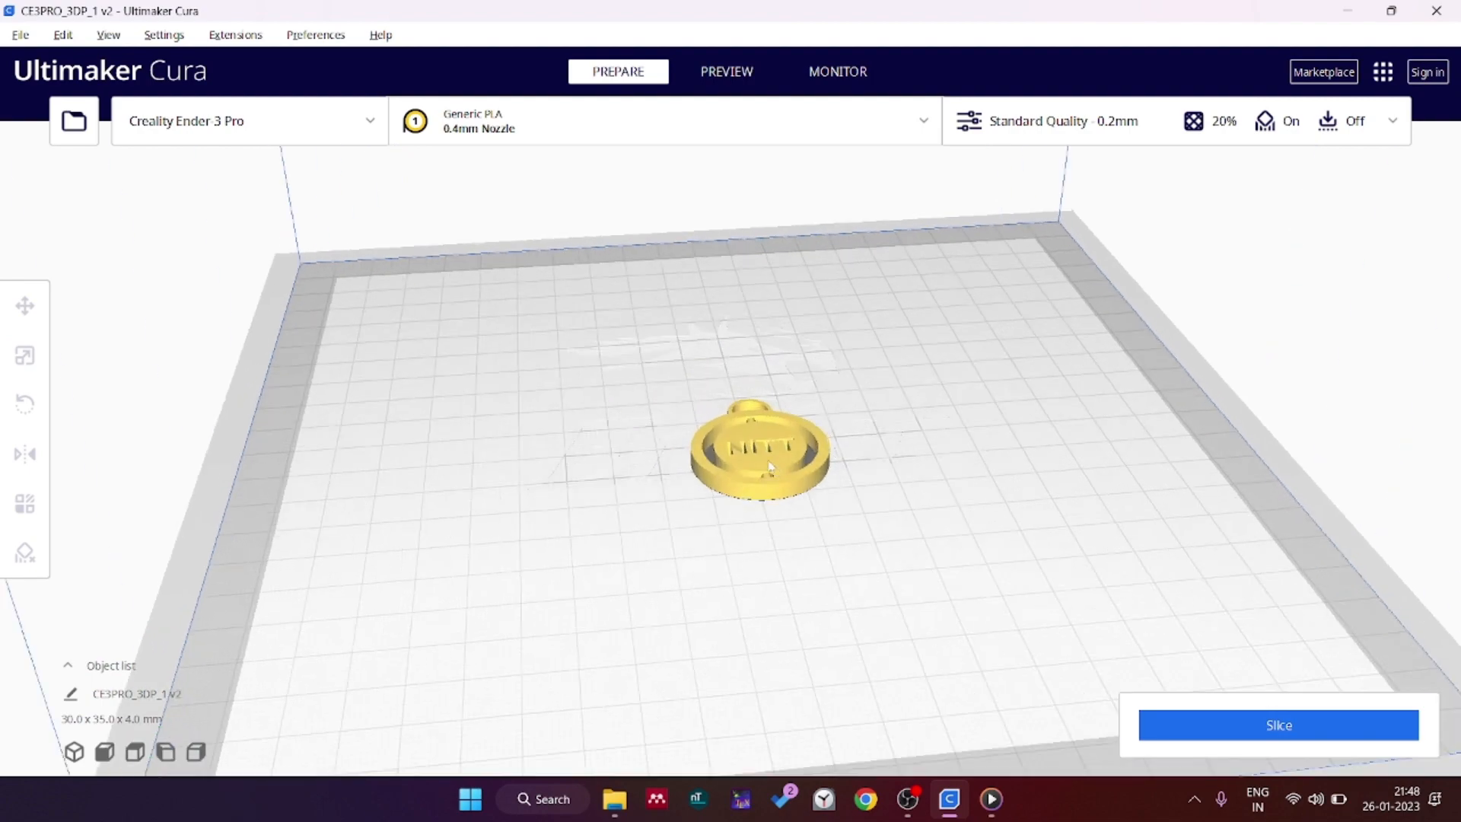
- Rotate the keychain a quarter turn about the Y axis so that it stands on its edge
{"action": "left_click", "coordinate": [757, 449]}
{"action": "left_click", "coordinate": [24, 413]}
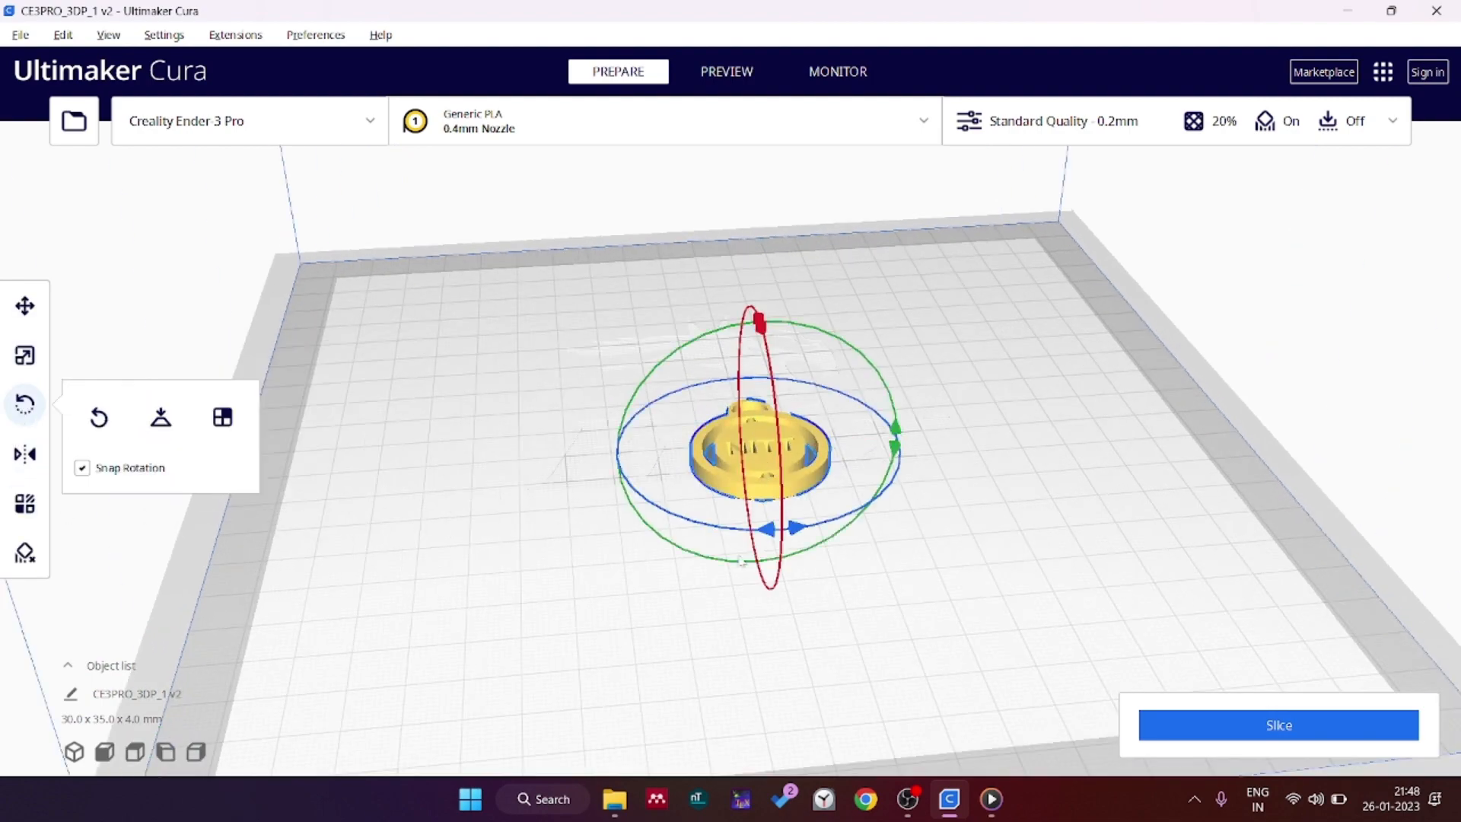
{"action": "right_click_drag", "start_coordinate": [787, 597], "coordinate": [746, 579]}
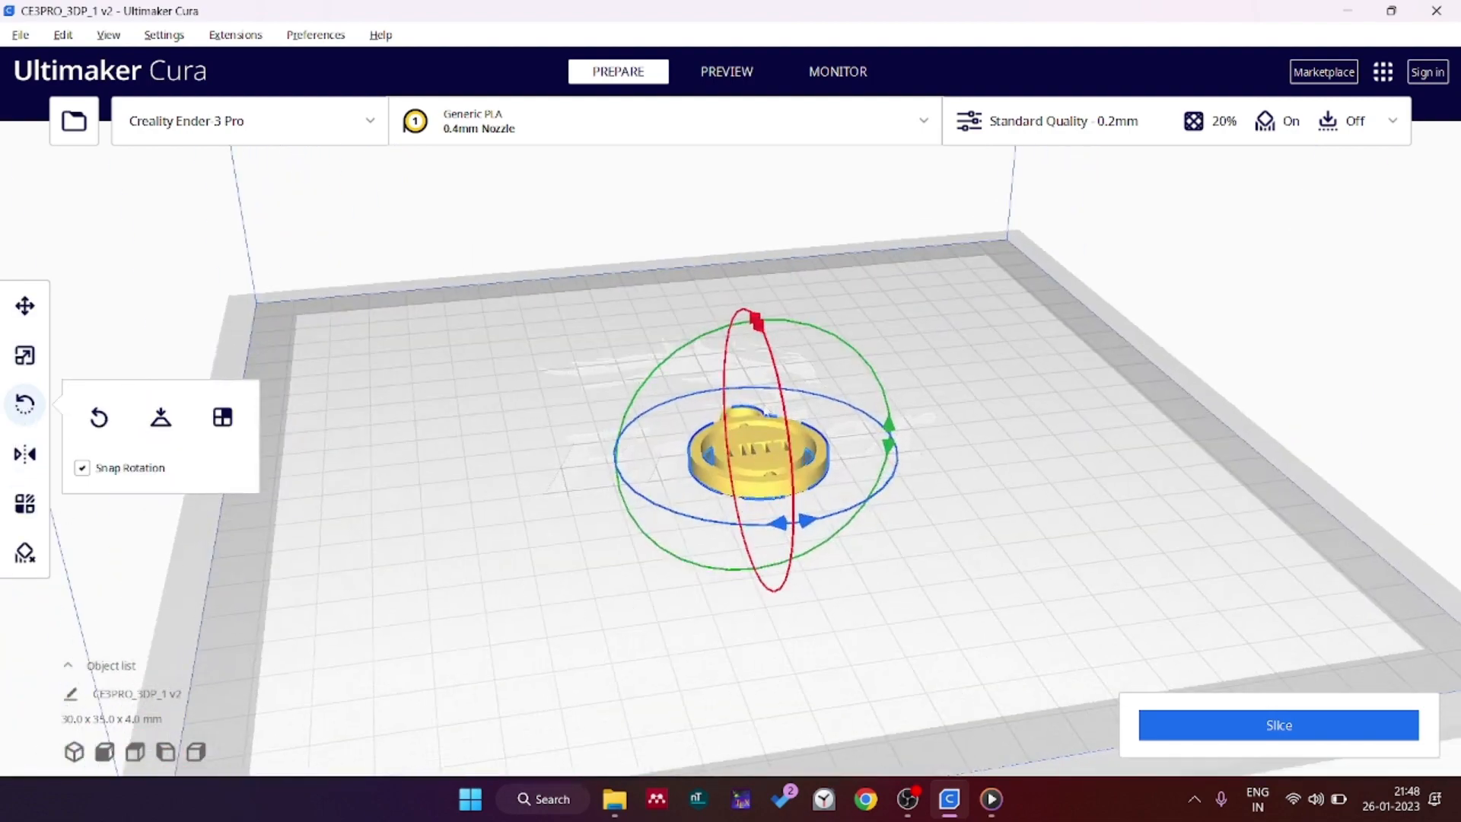
{"action": "left_click_drag", "start_coordinate": [901, 439], "coordinate": [679, 560]}
{"action": "left_click", "coordinate": [929, 522]}
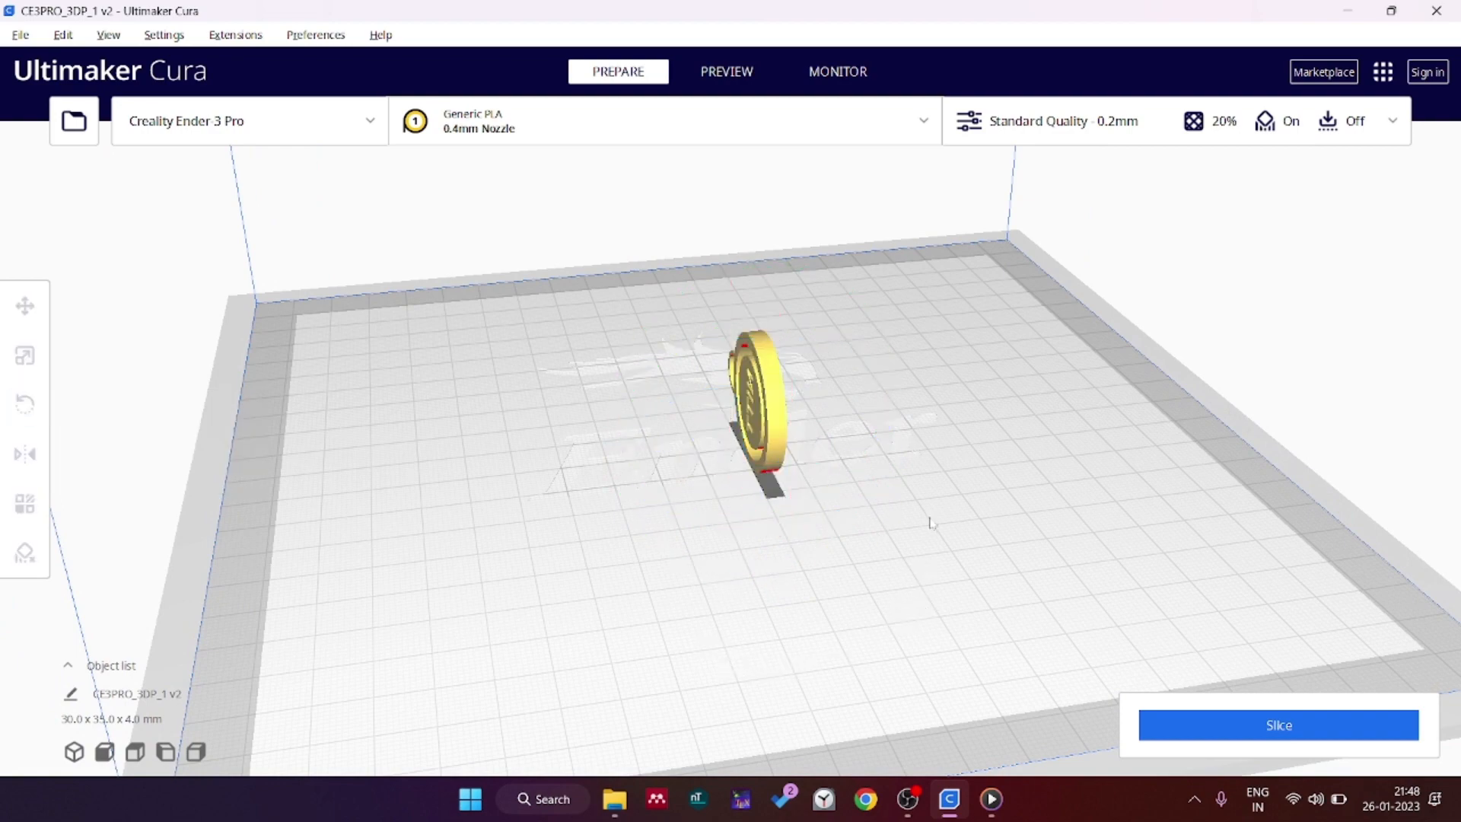
{"action": "right_click_drag", "start_coordinate": [929, 521], "coordinate": [976, 496]}
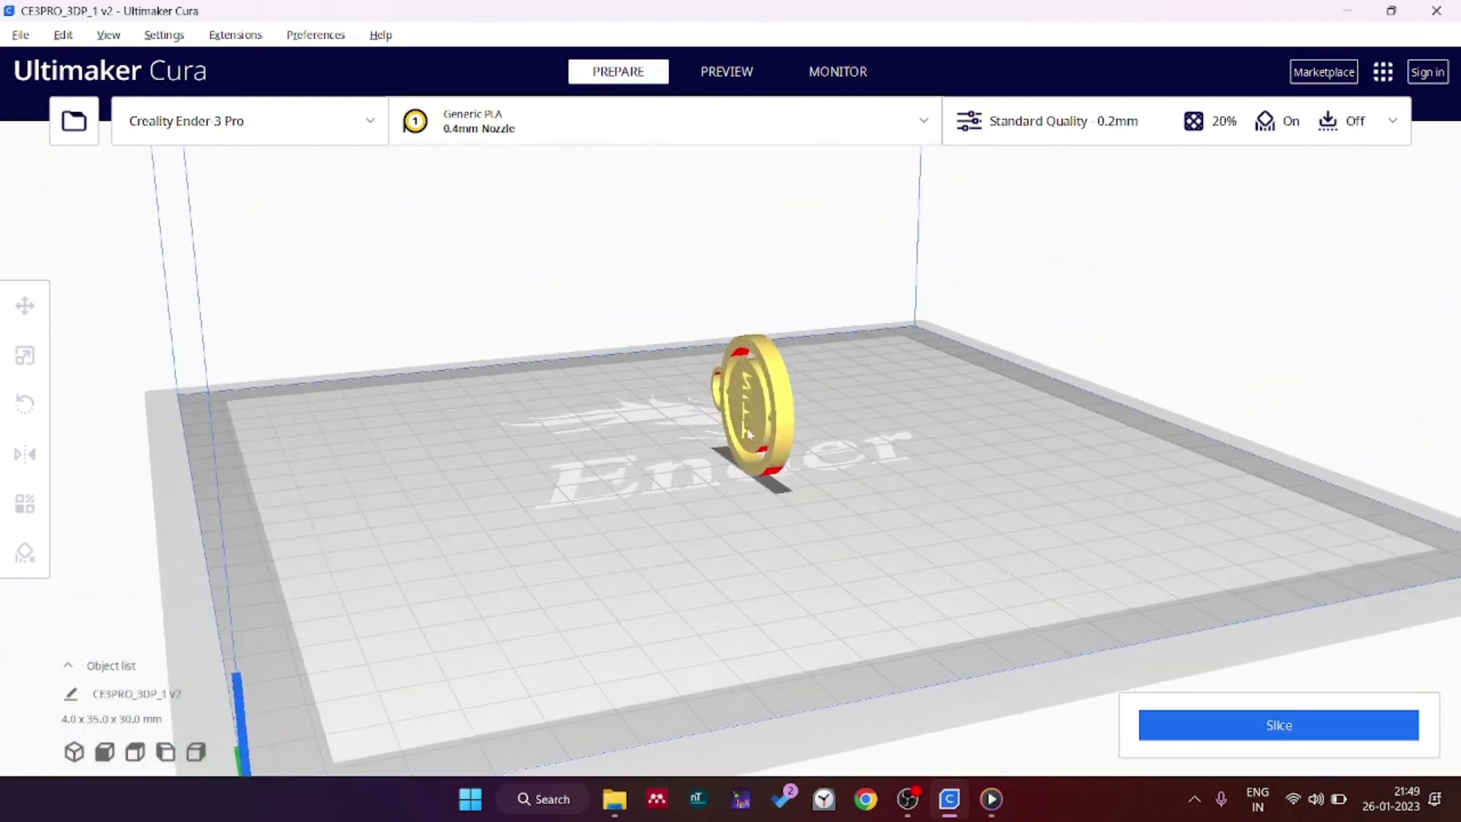
- Rotate the upright keychain back about the Y axis so it lies flat with its lettering facing up, and deselect it
{"action": "scroll", "coordinate": [764, 416], "scroll_direction": "up", "scroll_amount": 5}
{"action": "left_click", "coordinate": [763, 416]}
{"action": "right_click_drag", "start_coordinate": [763, 416], "coordinate": [991, 561]}
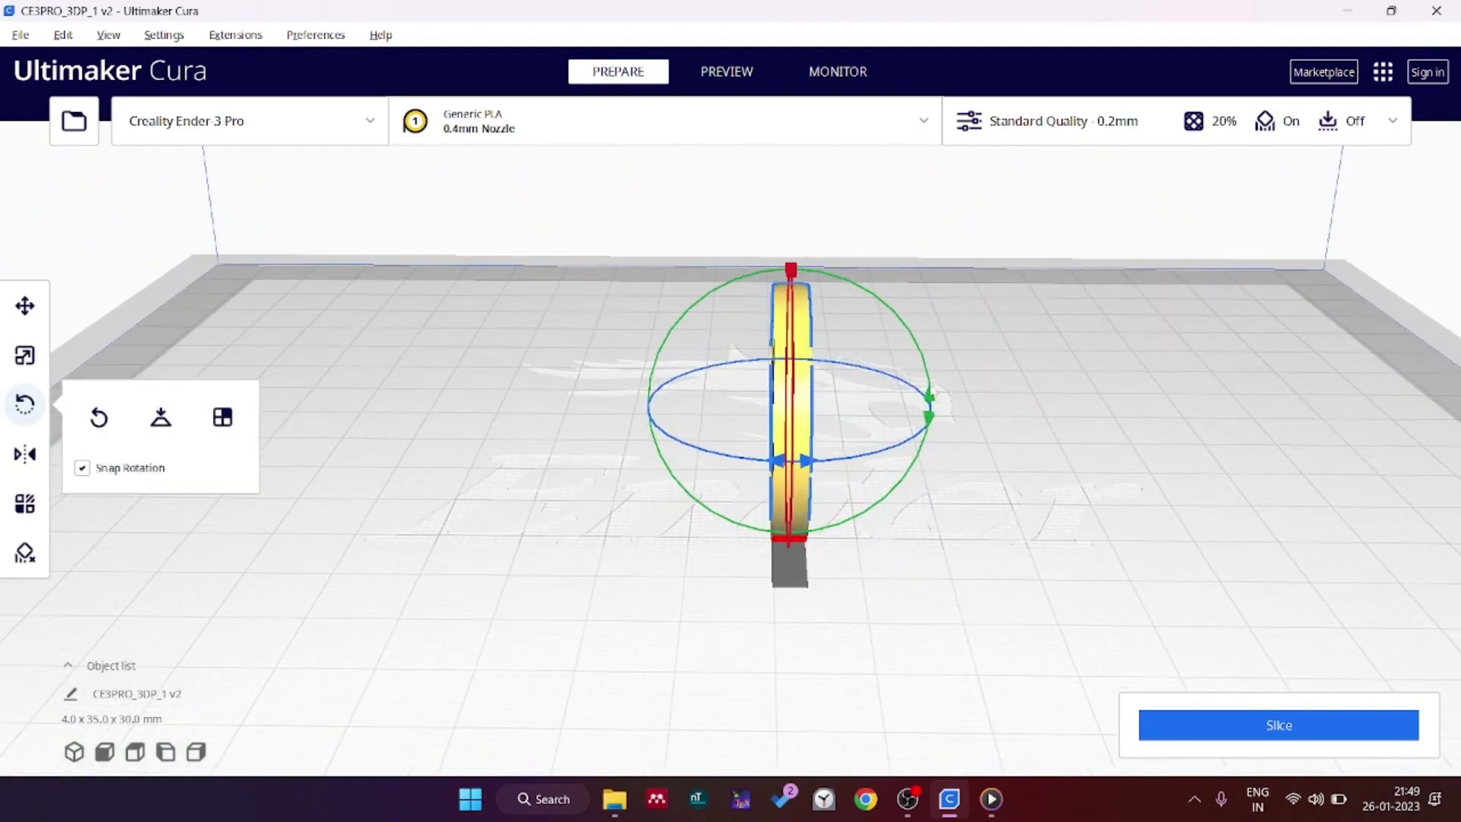
{"action": "left_click_drag", "start_coordinate": [929, 396], "coordinate": [947, 483]}
{"action": "right_click_drag", "start_coordinate": [947, 482], "coordinate": [1459, 529]}
{"action": "scroll", "coordinate": [235, 547], "scroll_direction": "down", "scroll_amount": 3}
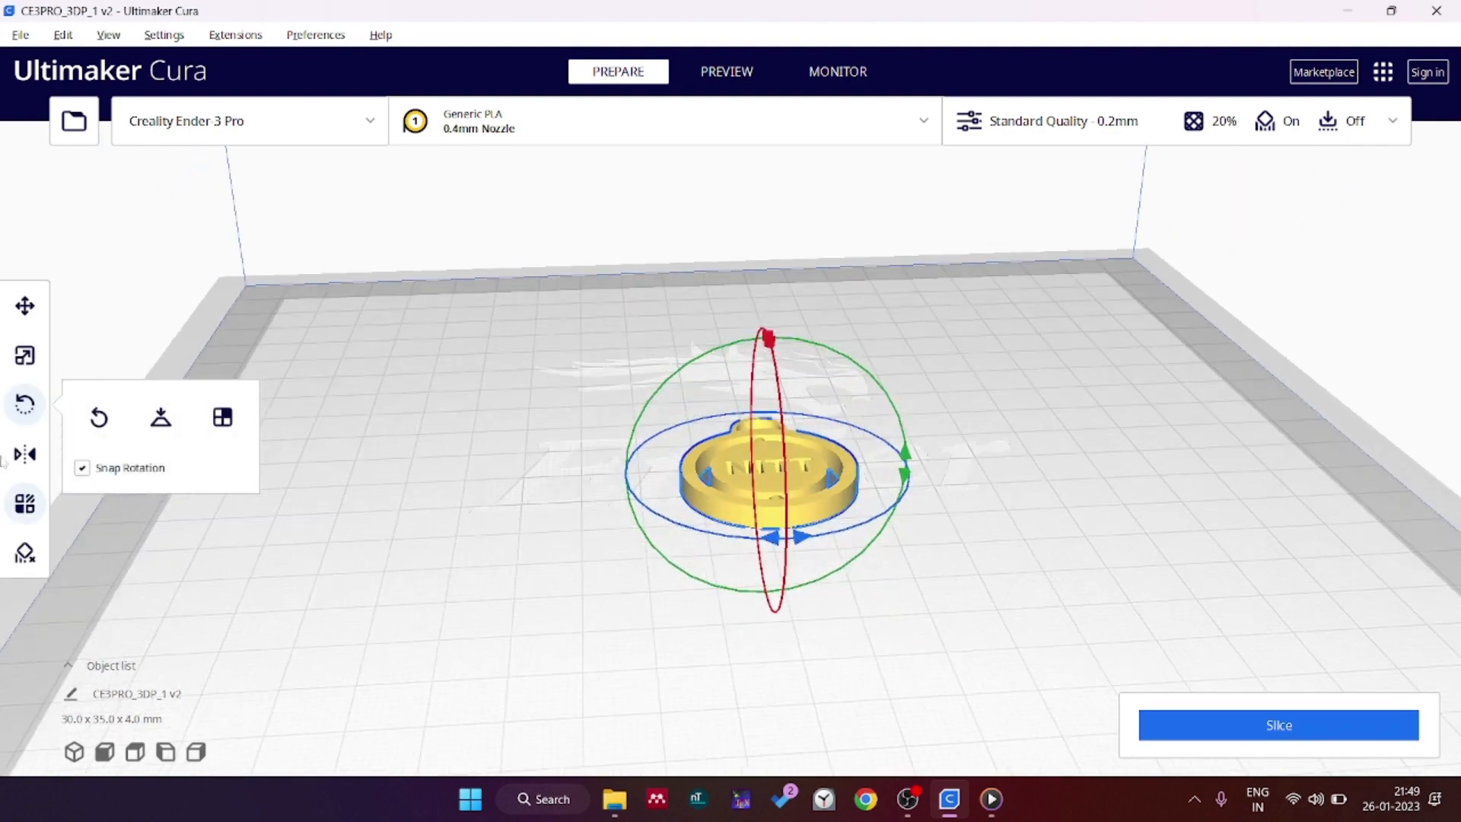
{"action": "left_click", "coordinate": [950, 569]}
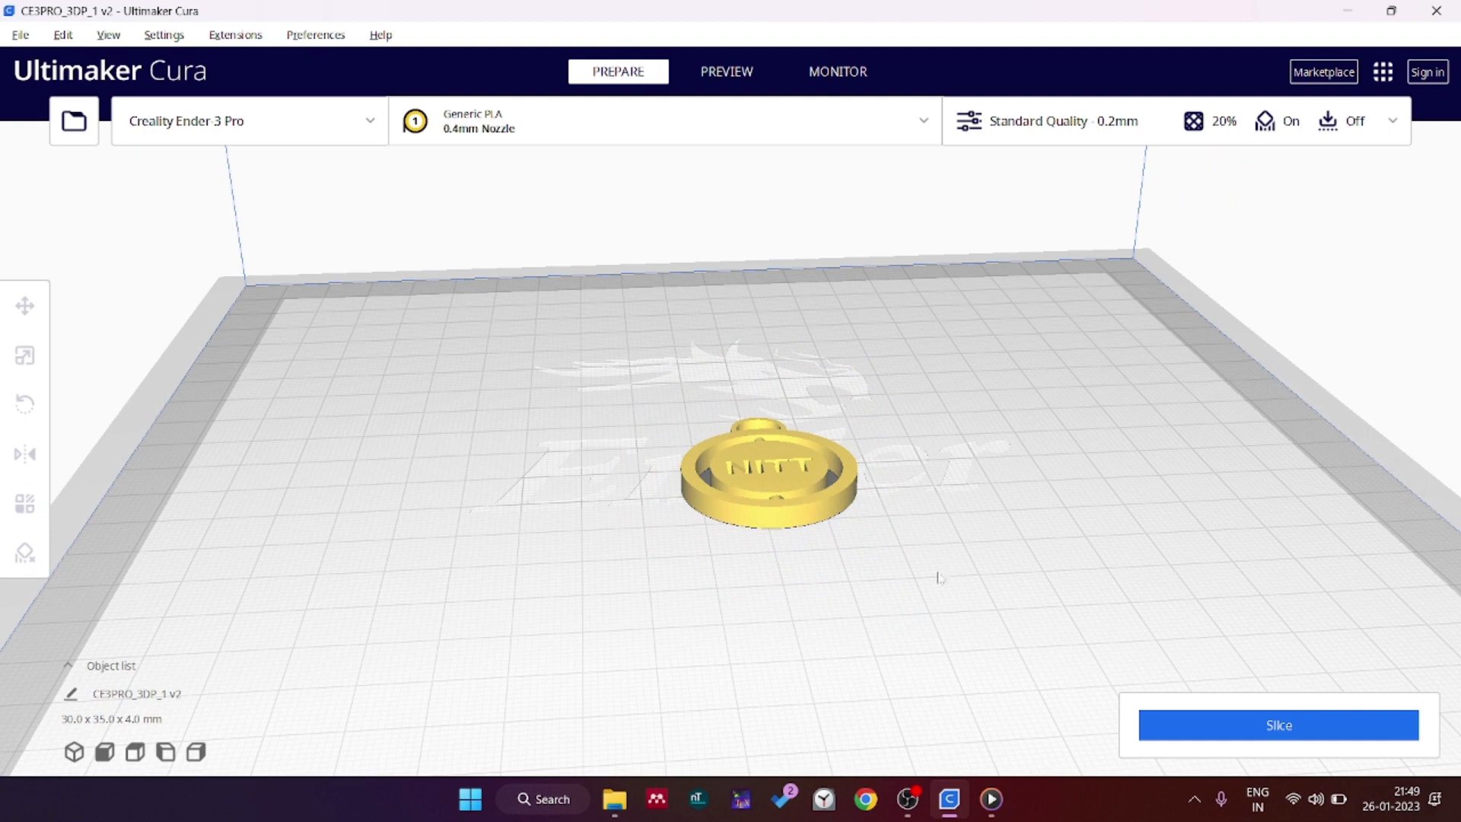
- Show the recommended print settings and choose the Standard Quality - 0.2mm resolution profile
{"action": "left_click", "coordinate": [1062, 131]}
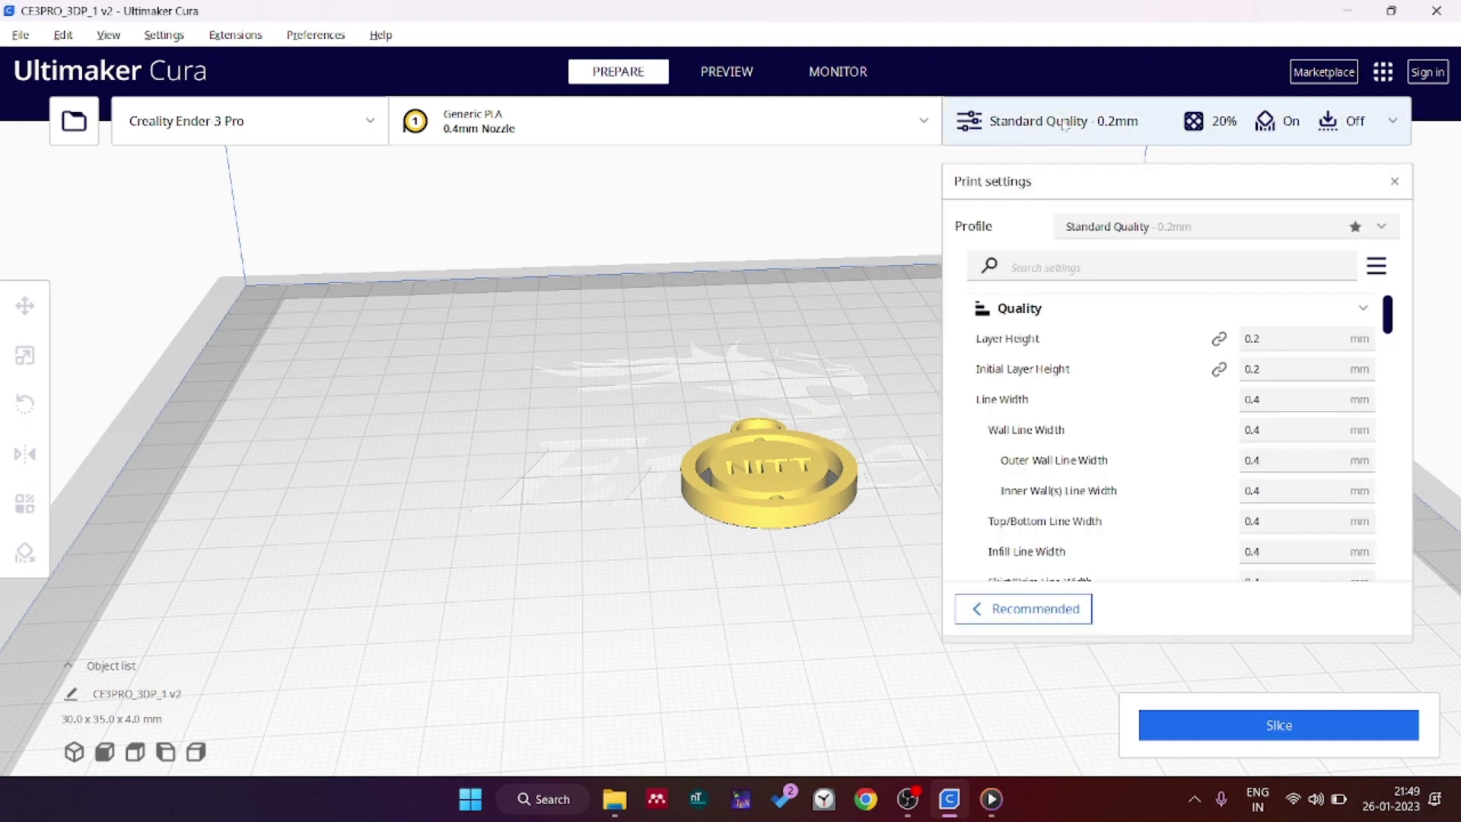
{"action": "left_click", "coordinate": [1073, 609]}
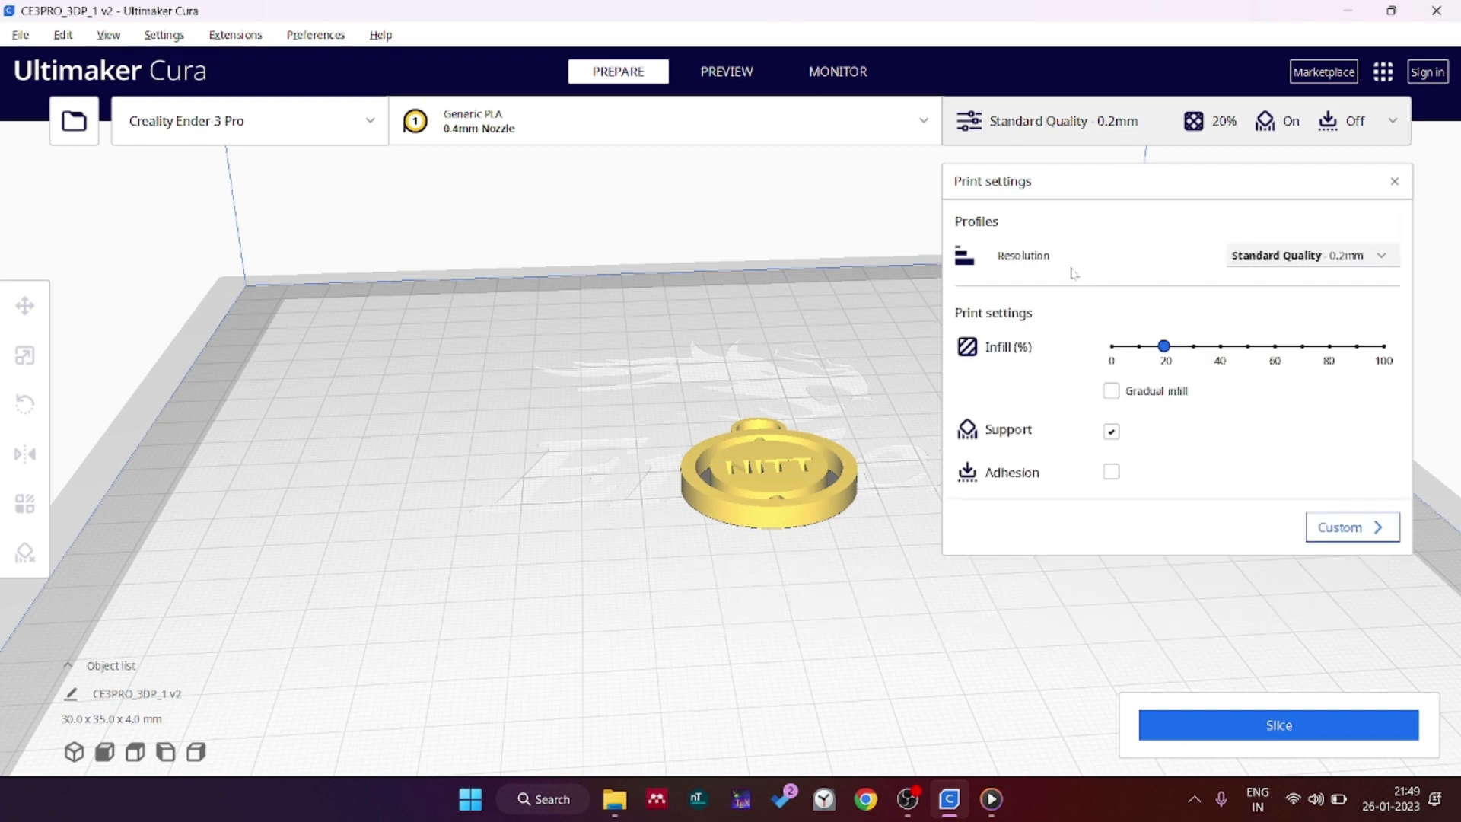
{"action": "left_click", "coordinate": [1286, 260]}
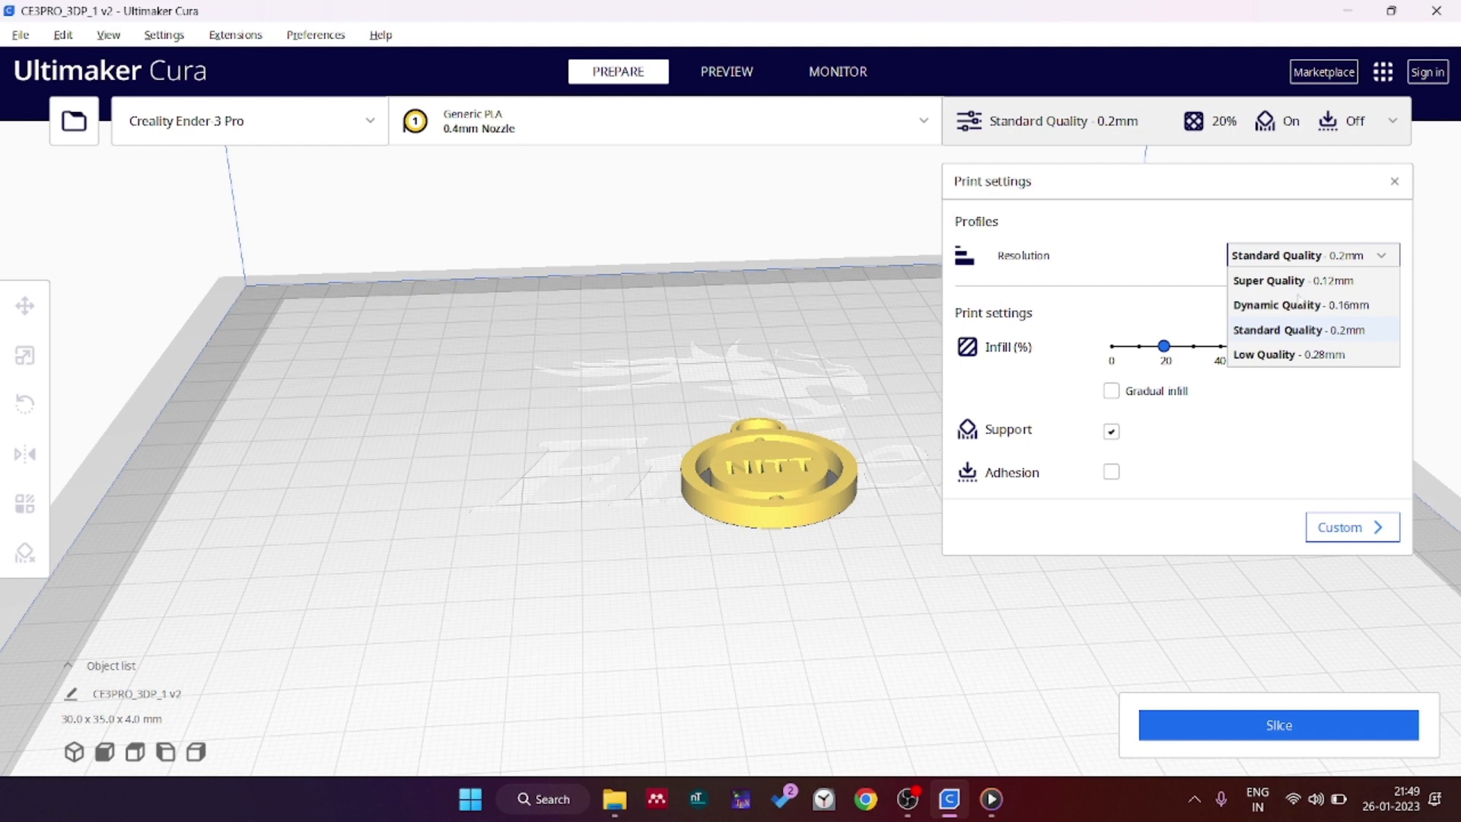
{"action": "left_click", "coordinate": [1300, 330]}
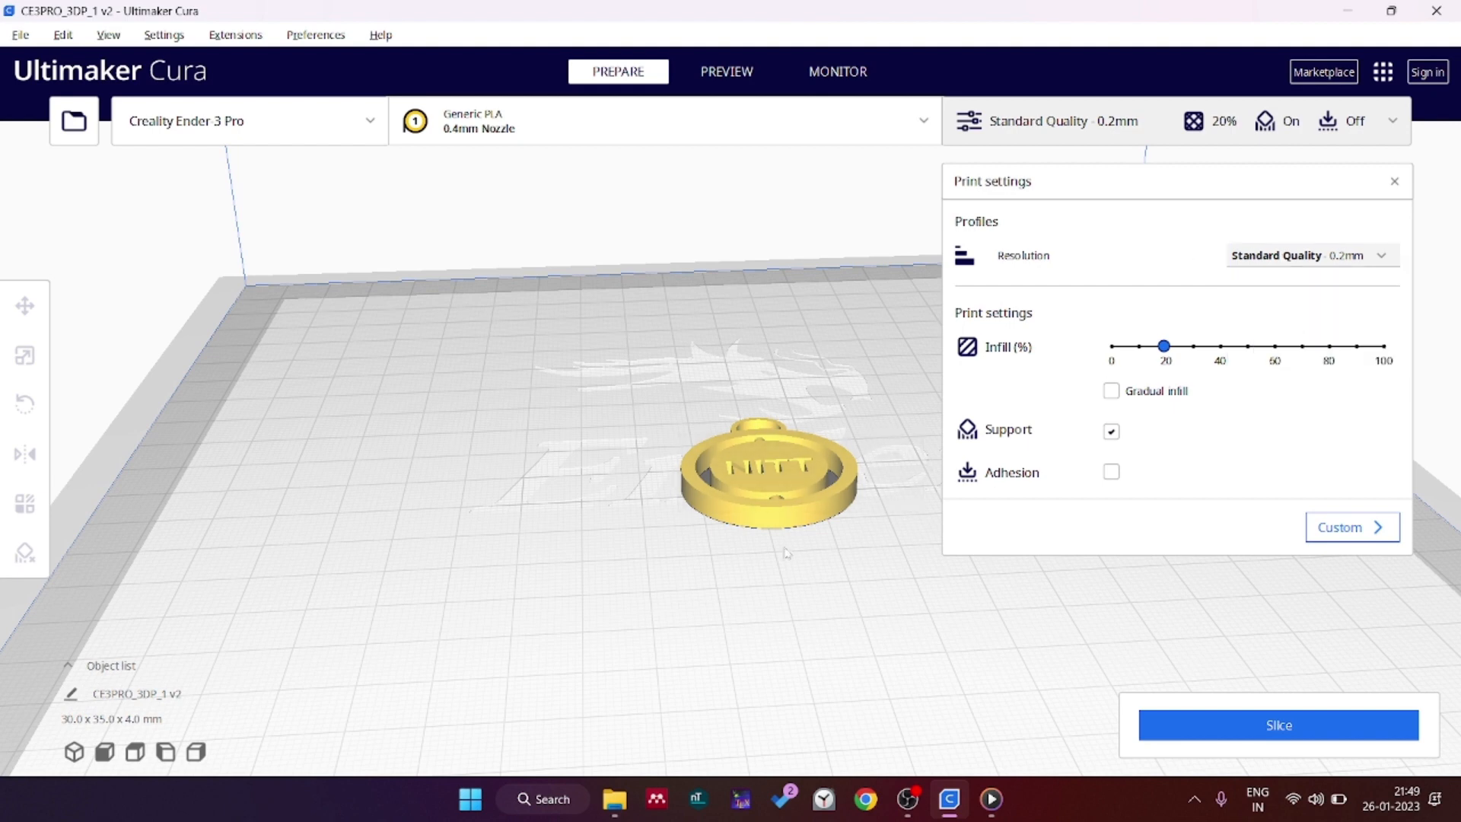
- Slice the keychain with the Standard Quality - 0.2mm profile, 20 % infill and support enabled
{"action": "scroll", "coordinate": [786, 554], "scroll_direction": "up", "scroll_amount": 2}
{"action": "scroll", "coordinate": [847, 542], "scroll_direction": "up", "scroll_amount": 2}
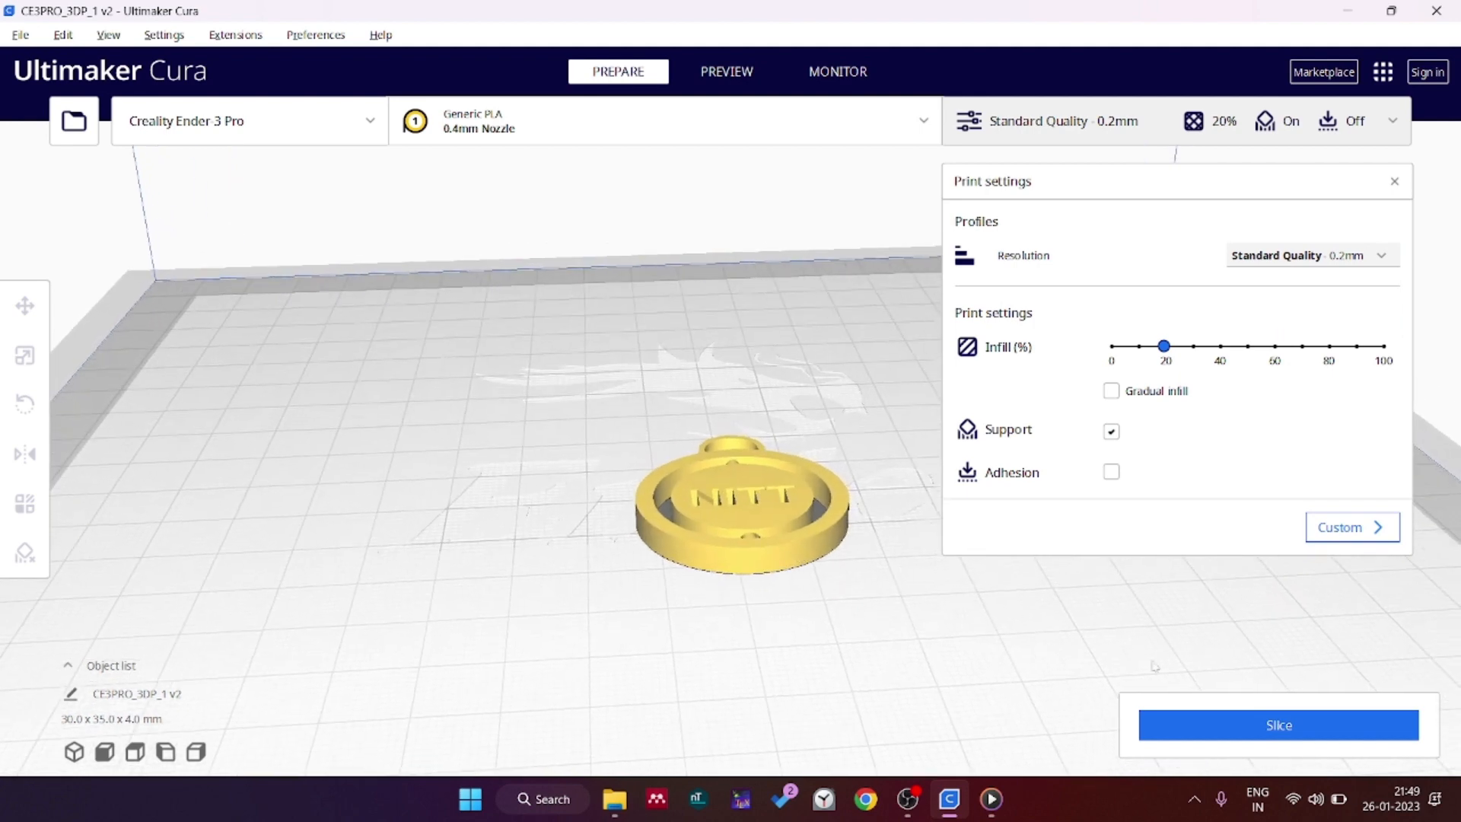
{"action": "left_click", "coordinate": [1221, 728]}
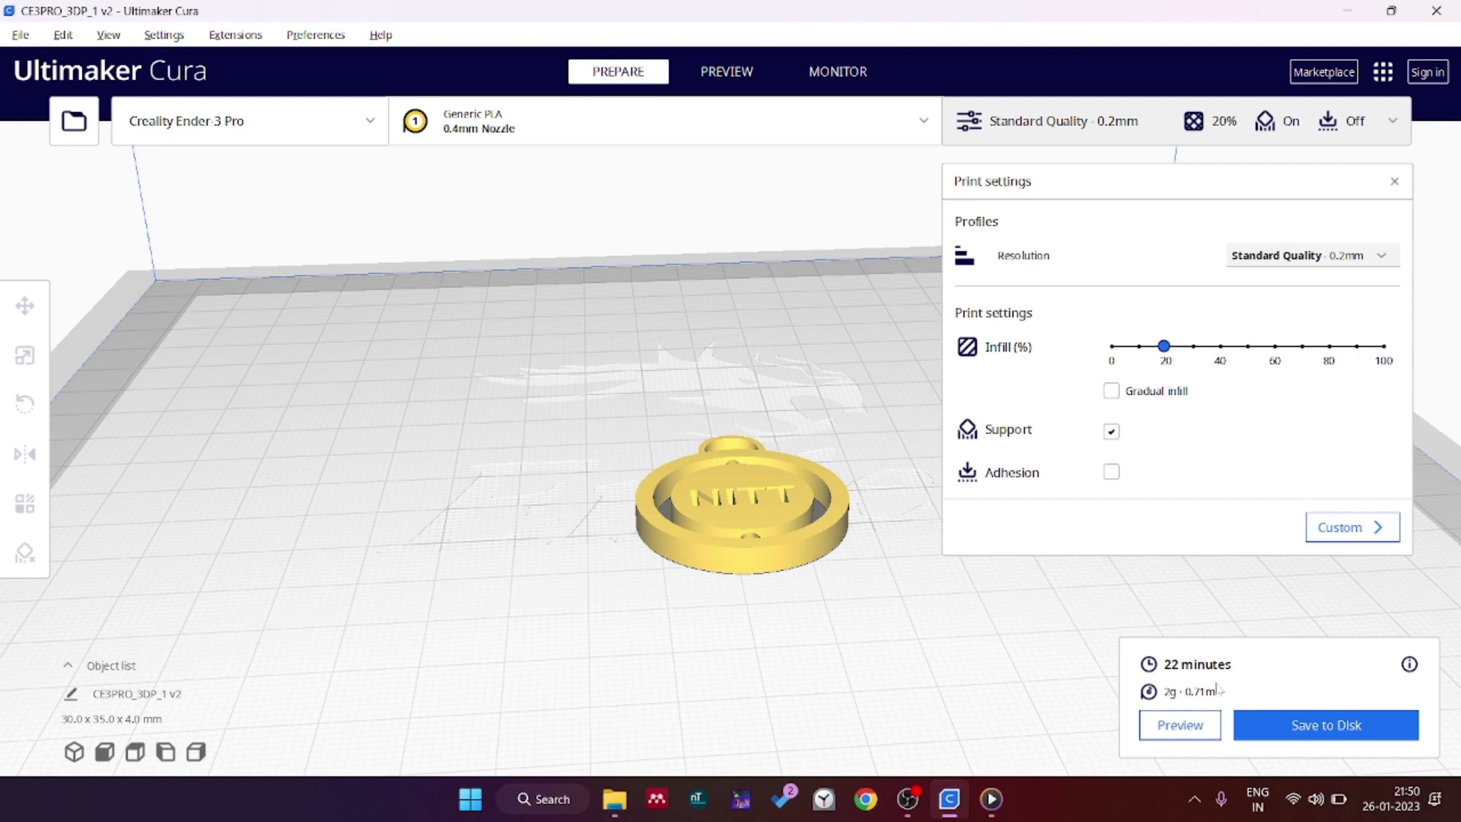
- Open the layer preview of the sliced keychain and inspect the complete print up close
{"action": "scroll", "coordinate": [779, 470], "scroll_direction": "up", "scroll_amount": 4}
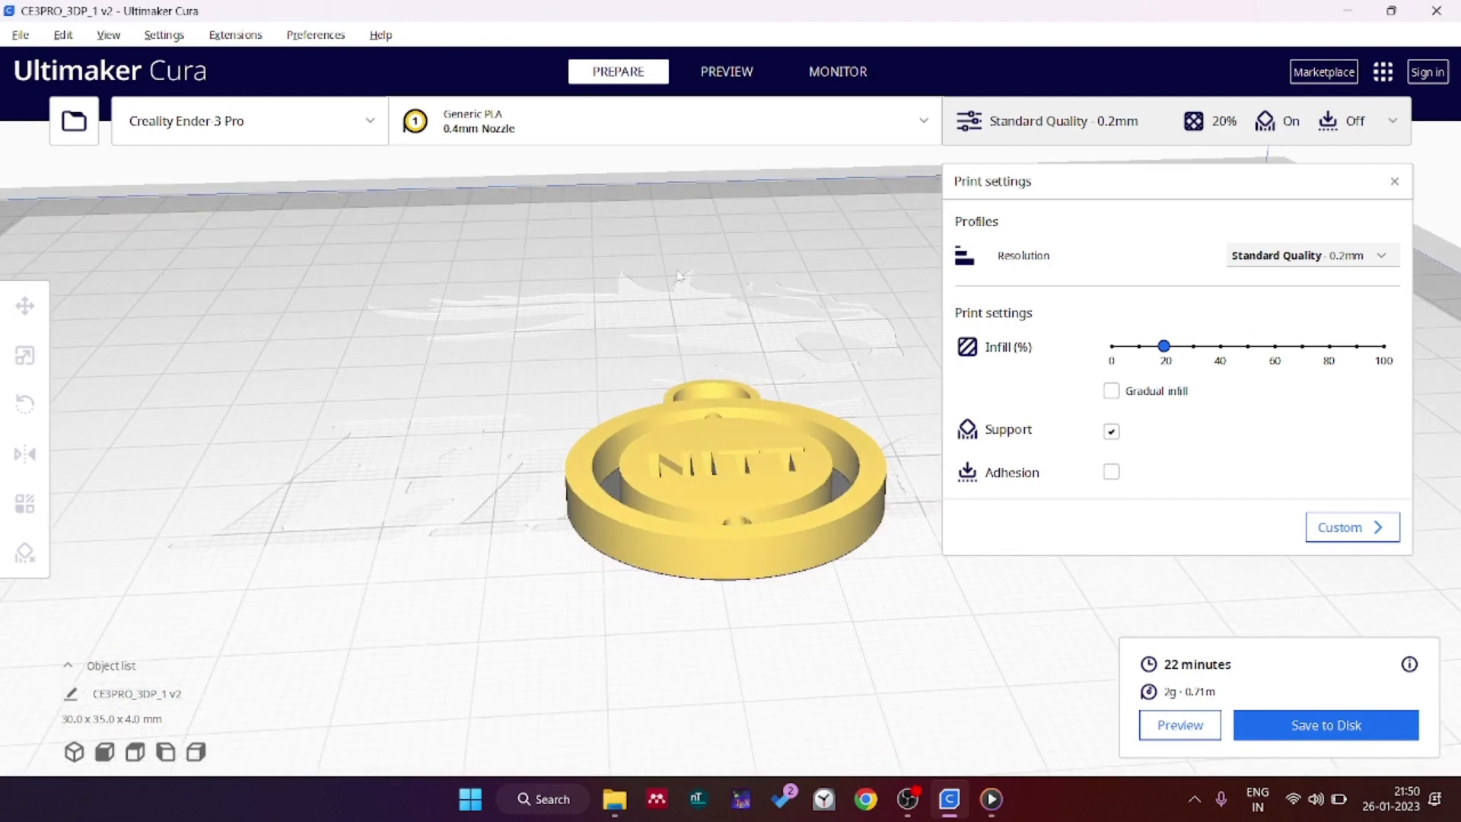
{"action": "left_click", "coordinate": [729, 72]}
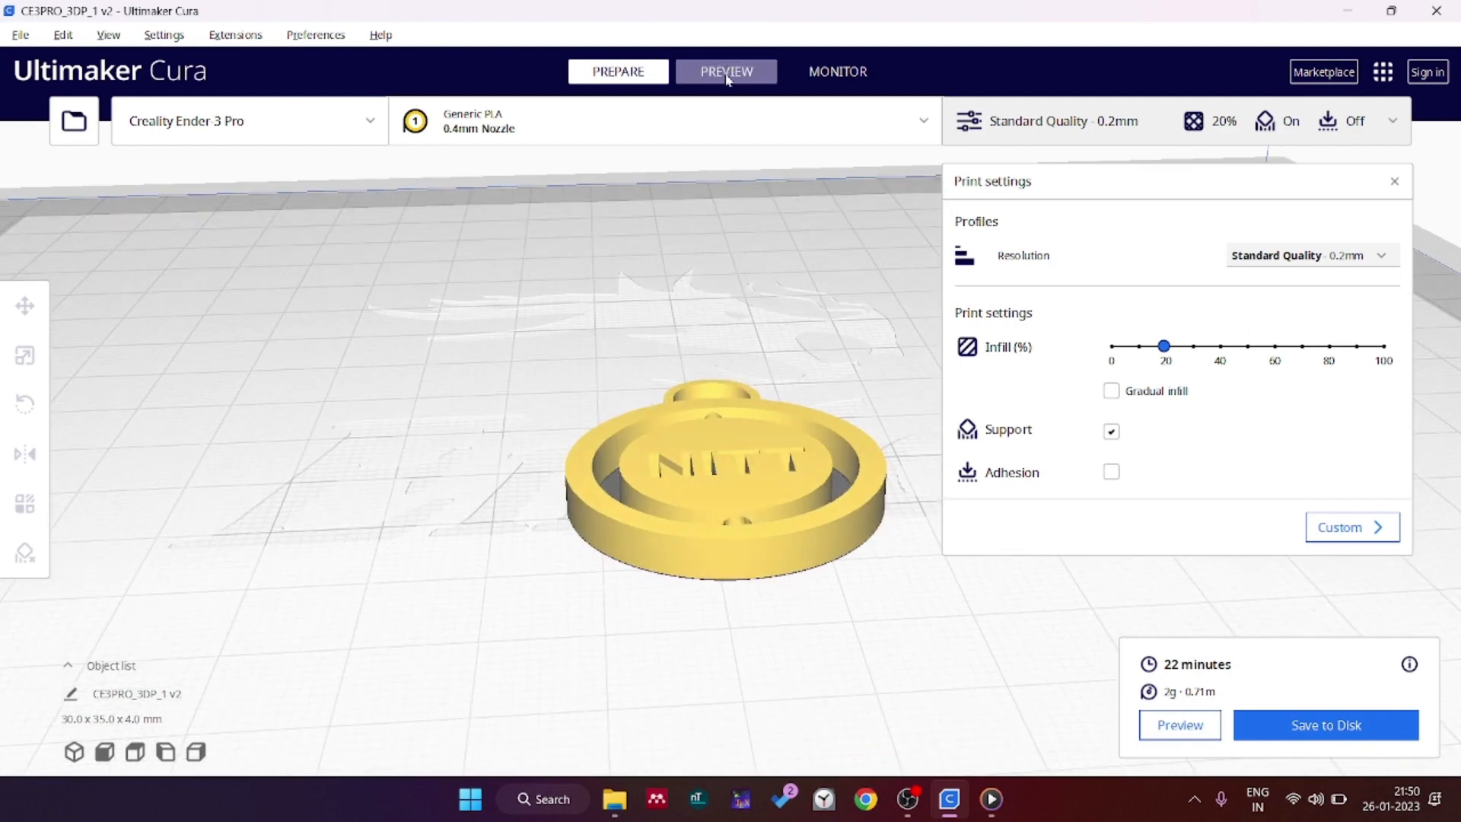
{"action": "scroll", "coordinate": [607, 351], "scroll_direction": "down", "scroll_amount": 3}
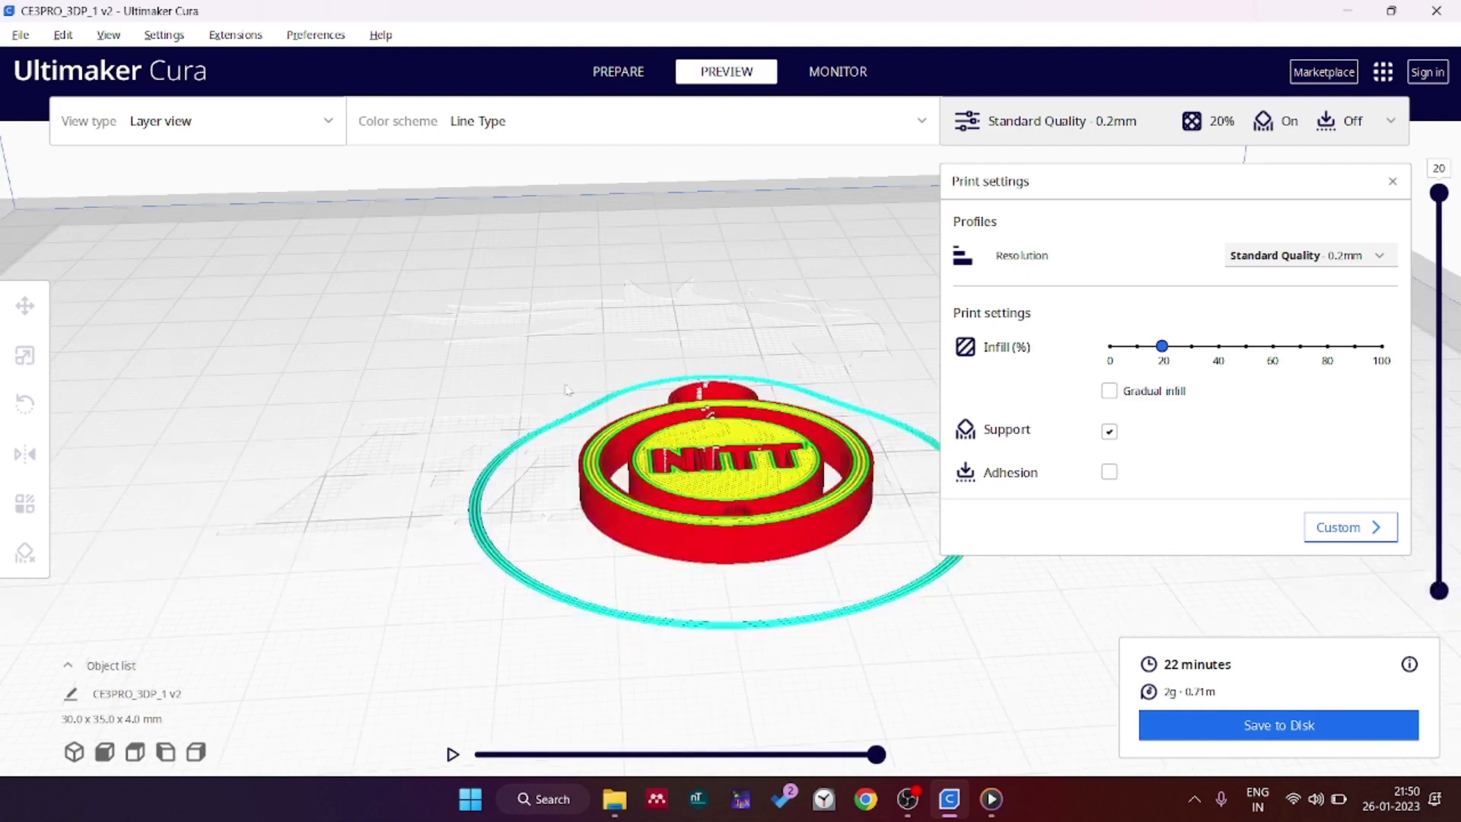
{"action": "scroll", "coordinate": [582, 537], "scroll_direction": "up", "scroll_amount": 2}
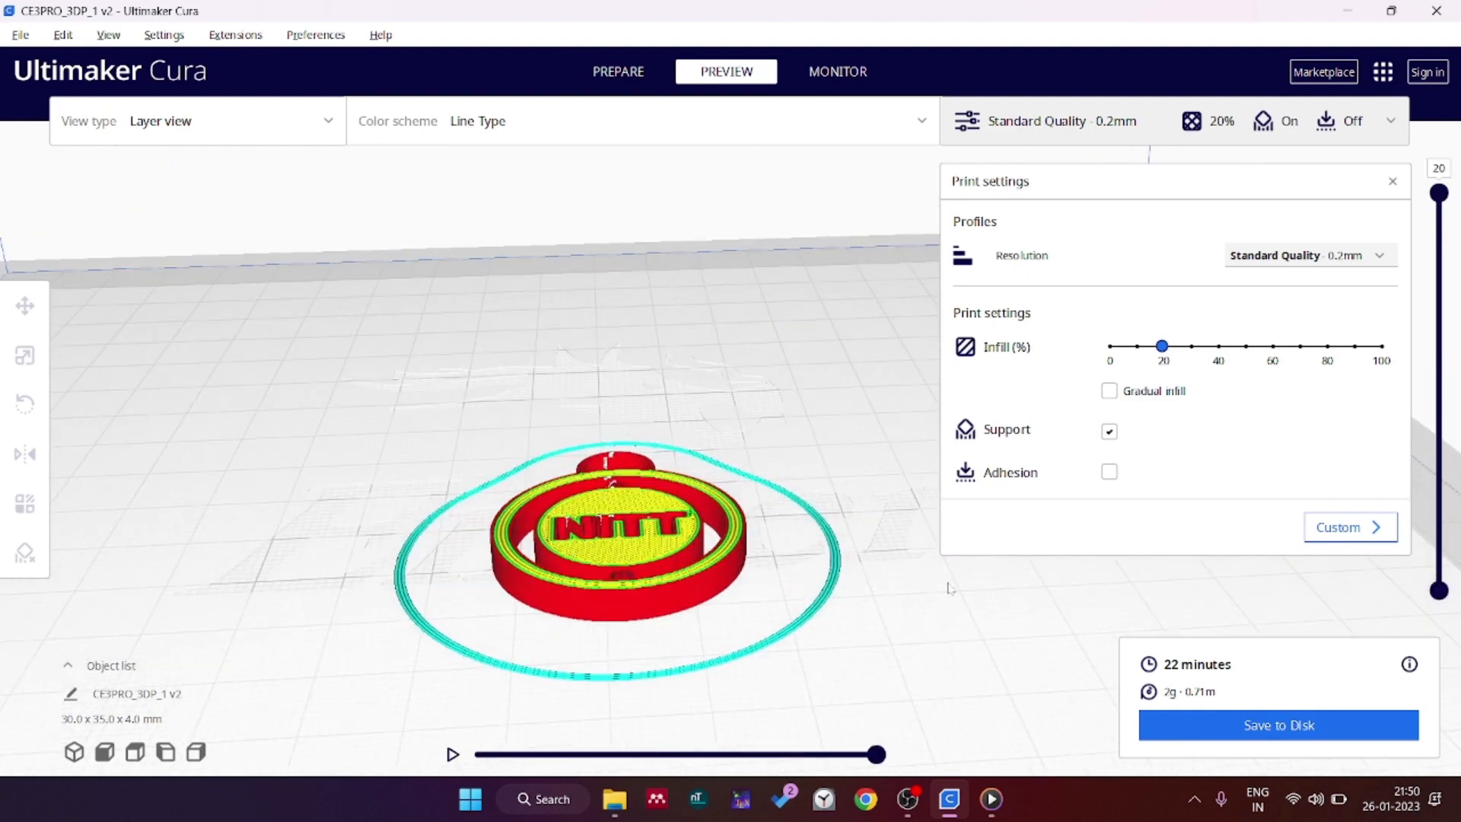
{"action": "left_click_drag", "start_coordinate": [1439, 193], "coordinate": [1395, 143]}
{"action": "scroll", "coordinate": [707, 495], "scroll_direction": "up", "scroll_amount": 5}
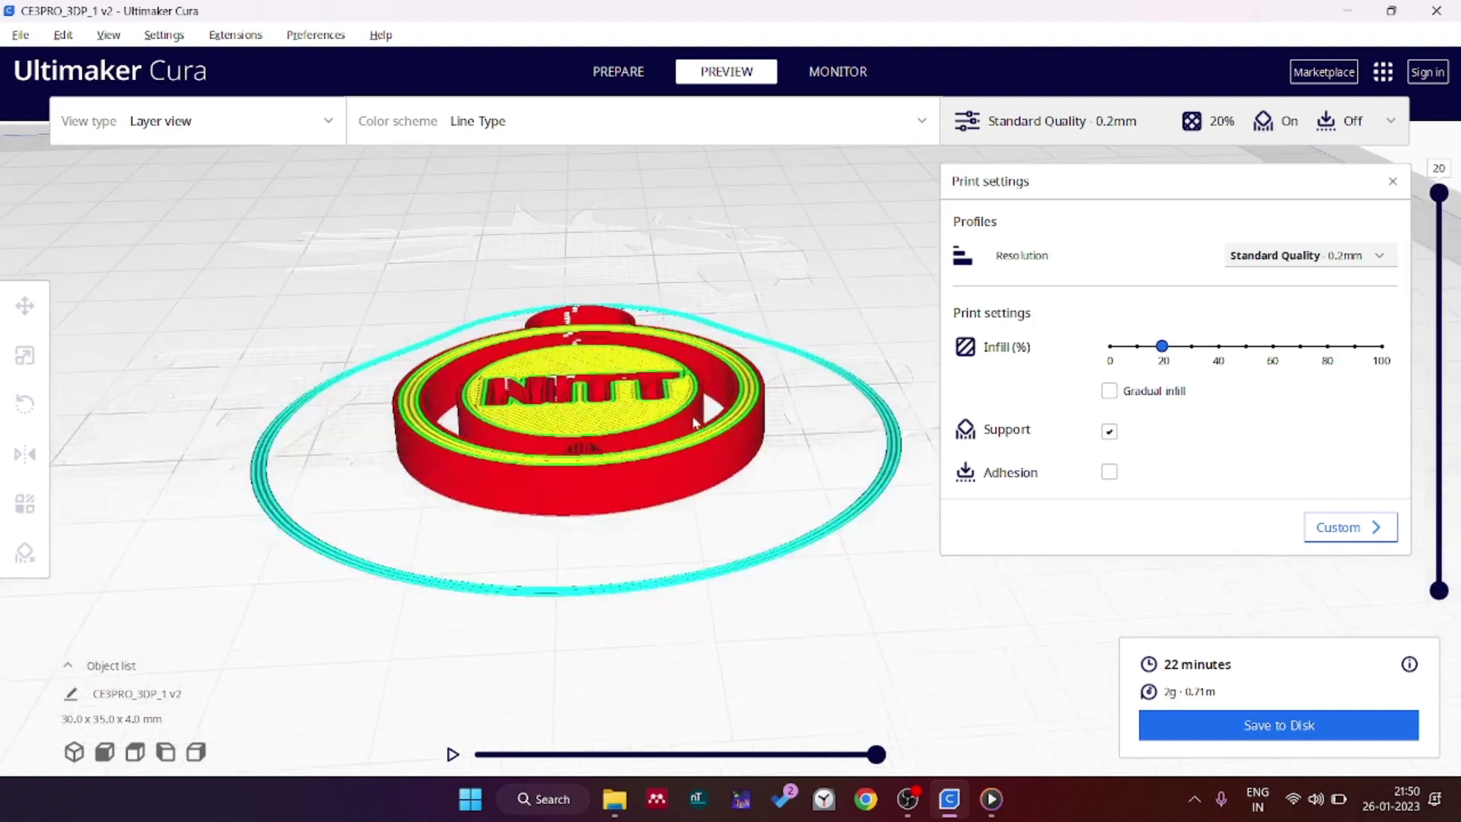
{"action": "middle_click_drag", "start_coordinate": [728, 505], "coordinate": [755, 518]}
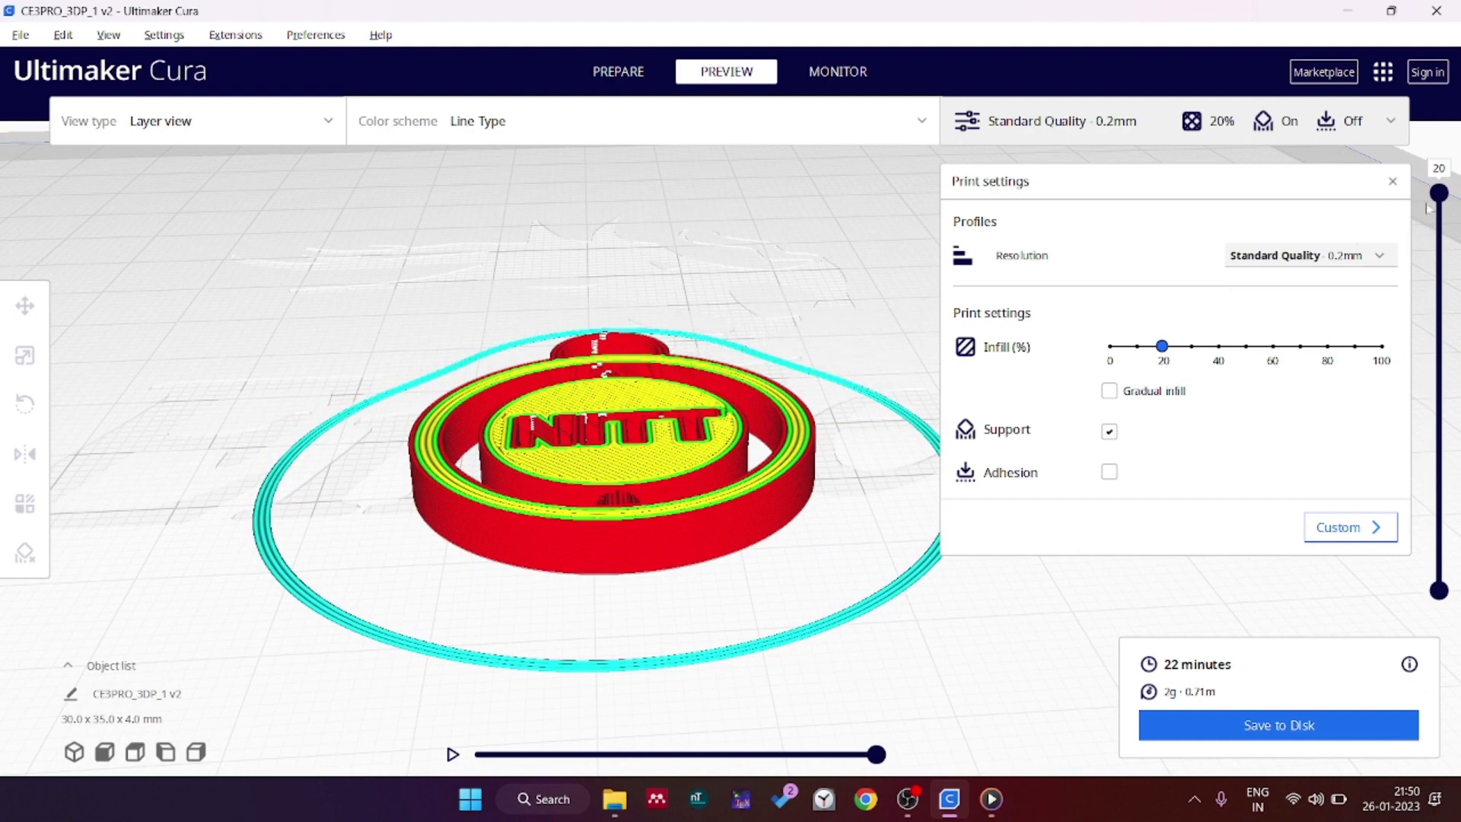
- Limit the preview to layer 1 and play the nozzle's toolpath simulation for it
{"action": "left_click_drag", "start_coordinate": [1440, 195], "coordinate": [1455, 638]}
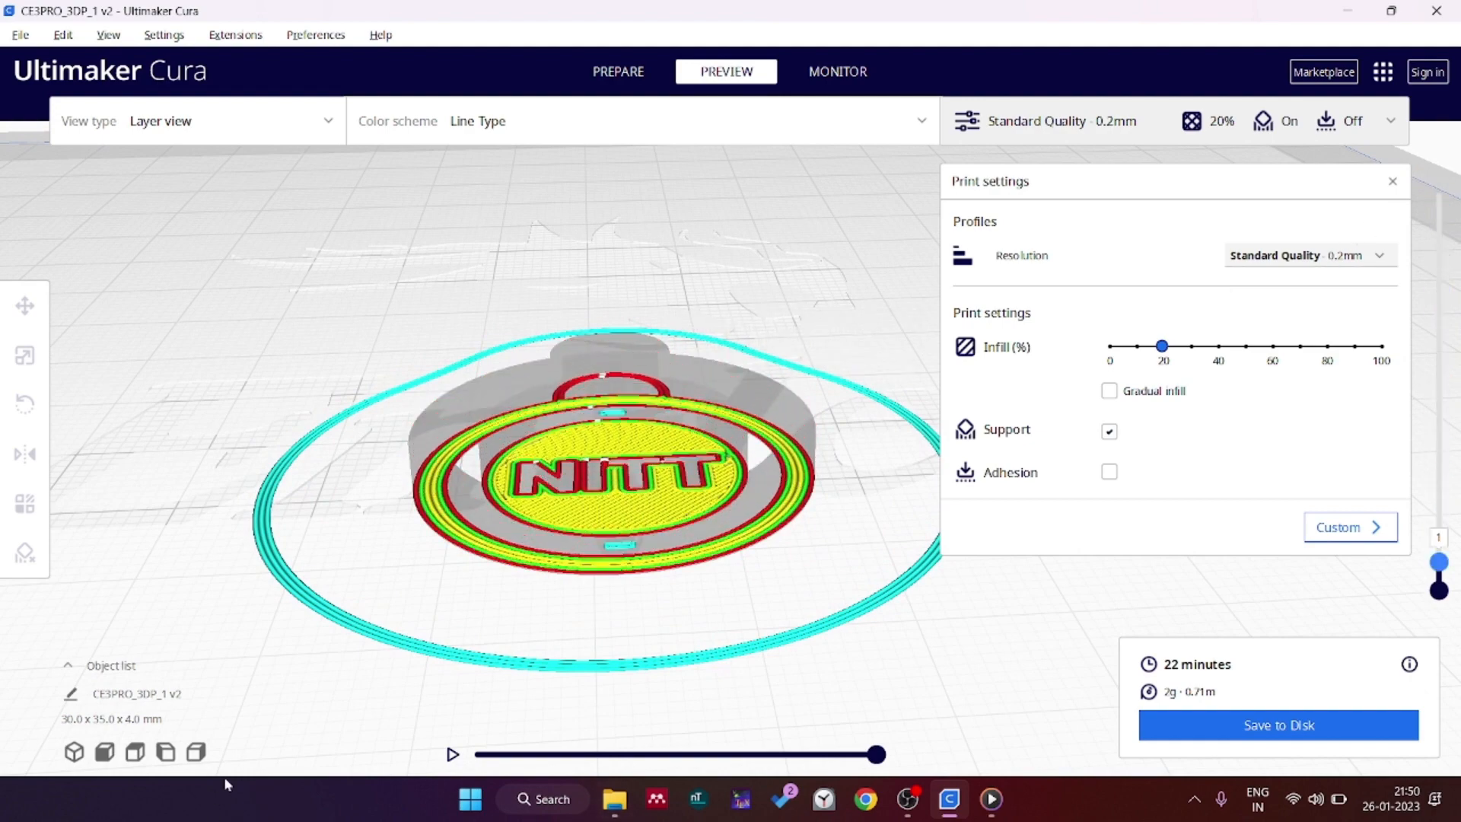
{"action": "left_click", "coordinate": [452, 754]}
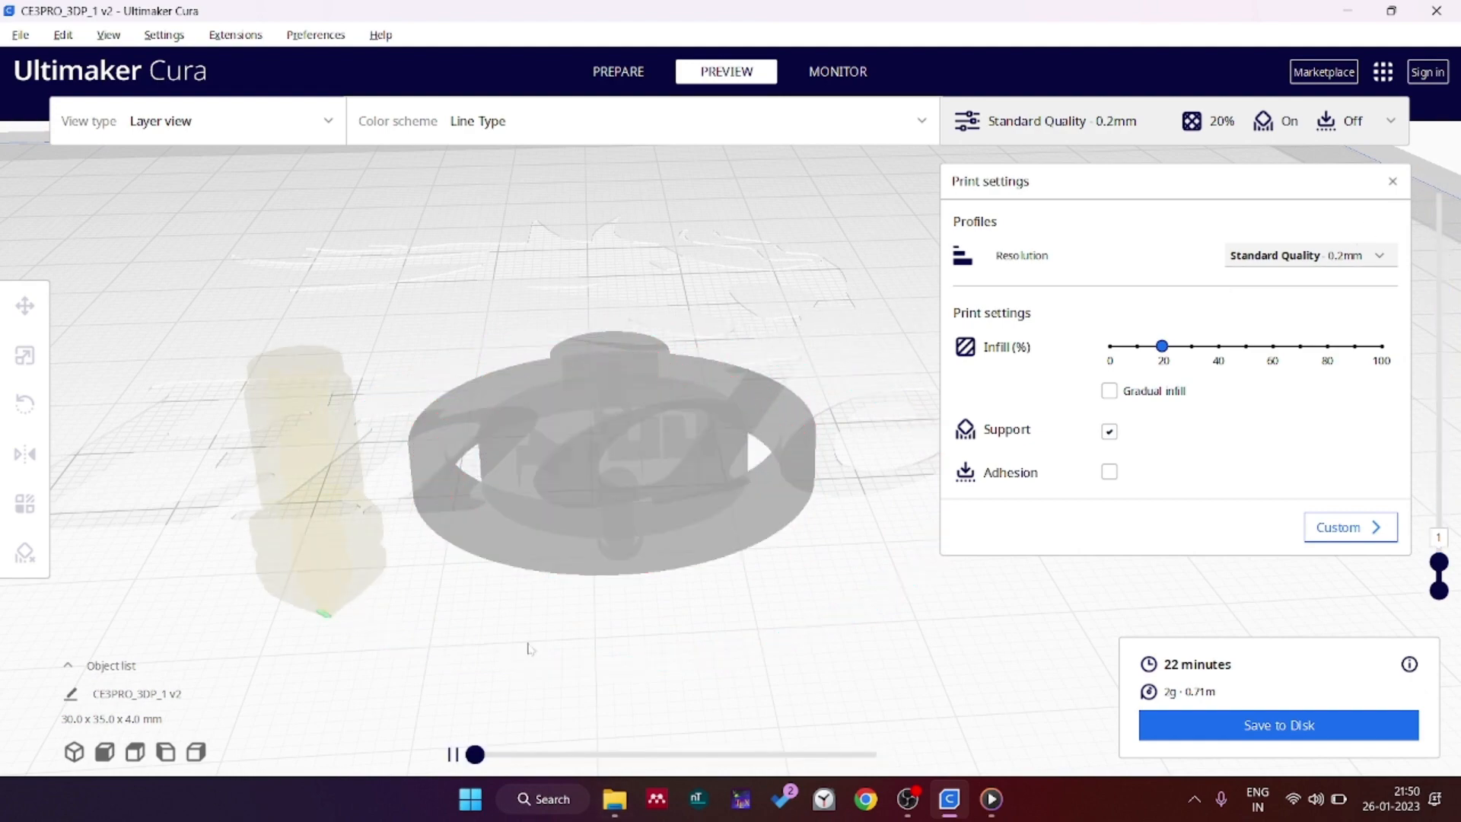
{"action": "scroll", "coordinate": [496, 611], "scroll_direction": "down", "scroll_amount": 3}
{"action": "mouse_move", "coordinate": [495, 610]}
{"action": "right_mouse_down"}
{"action": "mouse_move", "coordinate": [489, 636]}
{"action": "mouse_move", "coordinate": [477, 601]}
{"action": "right_mouse_up"}
{"action": "scroll", "coordinate": [493, 595], "scroll_direction": "up", "scroll_amount": 1}
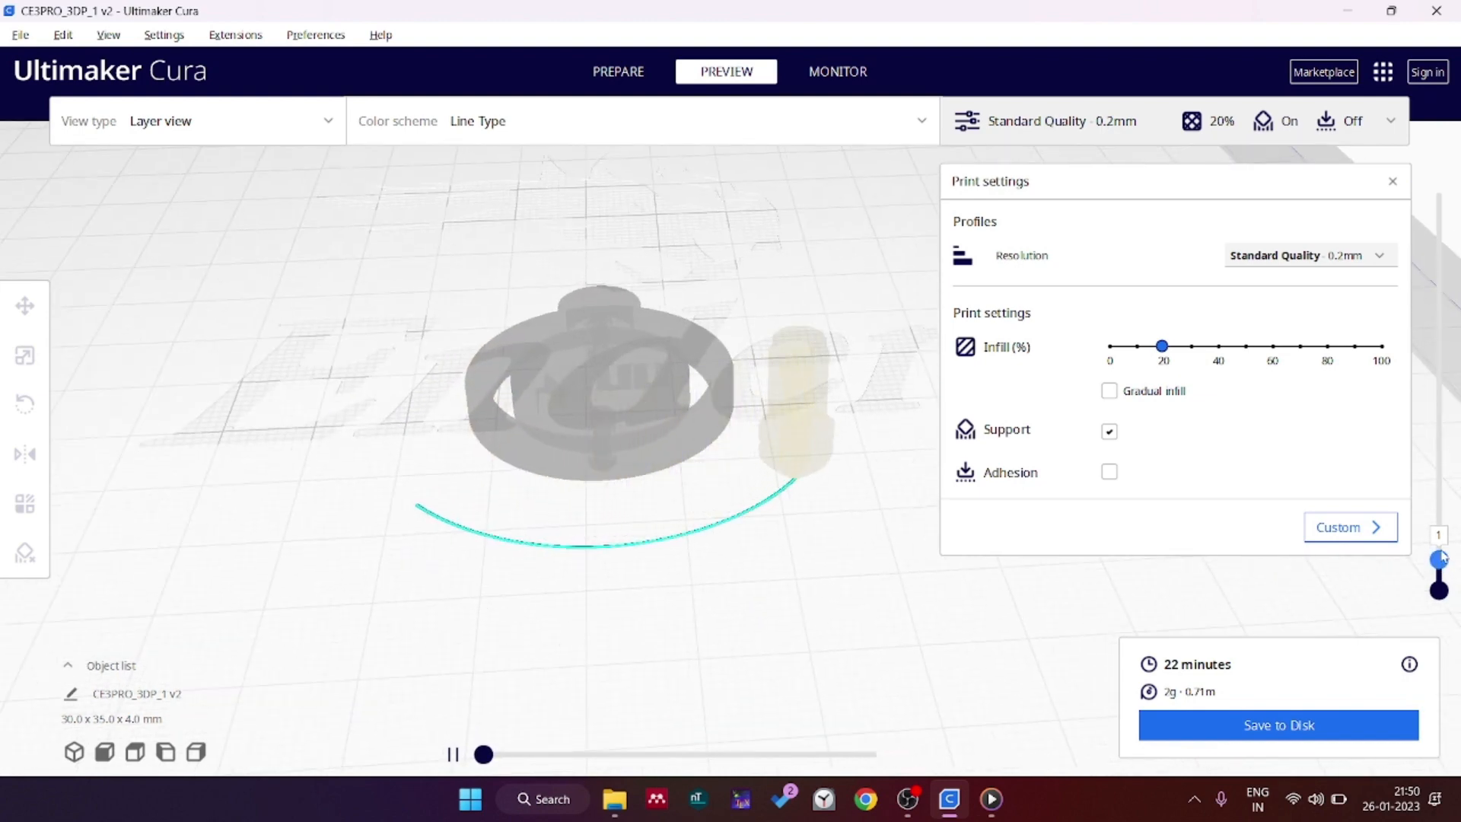
- Raise the previewed layer to 7 and play that layer's toolpath simulation
{"action": "left_click_drag", "start_coordinate": [1438, 563], "coordinate": [1440, 535]}
{"action": "key", "text": "Up"}
{"action": "key", "text": "Up"}
{"action": "key", "text": "Up"}
{"action": "key", "text": "Up"}
{"action": "key", "text": "Up"}
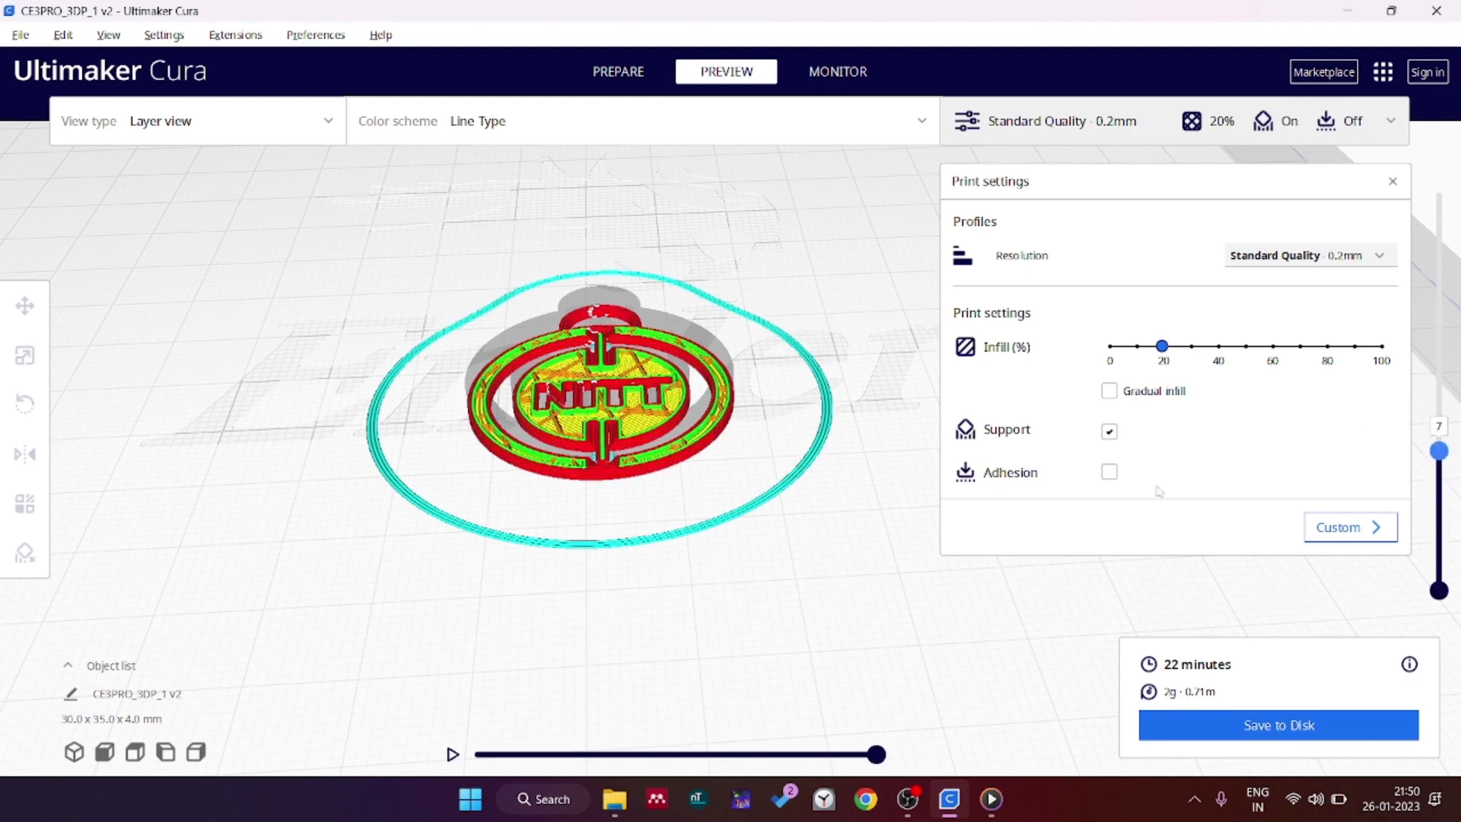
{"action": "left_click", "coordinate": [452, 754]}
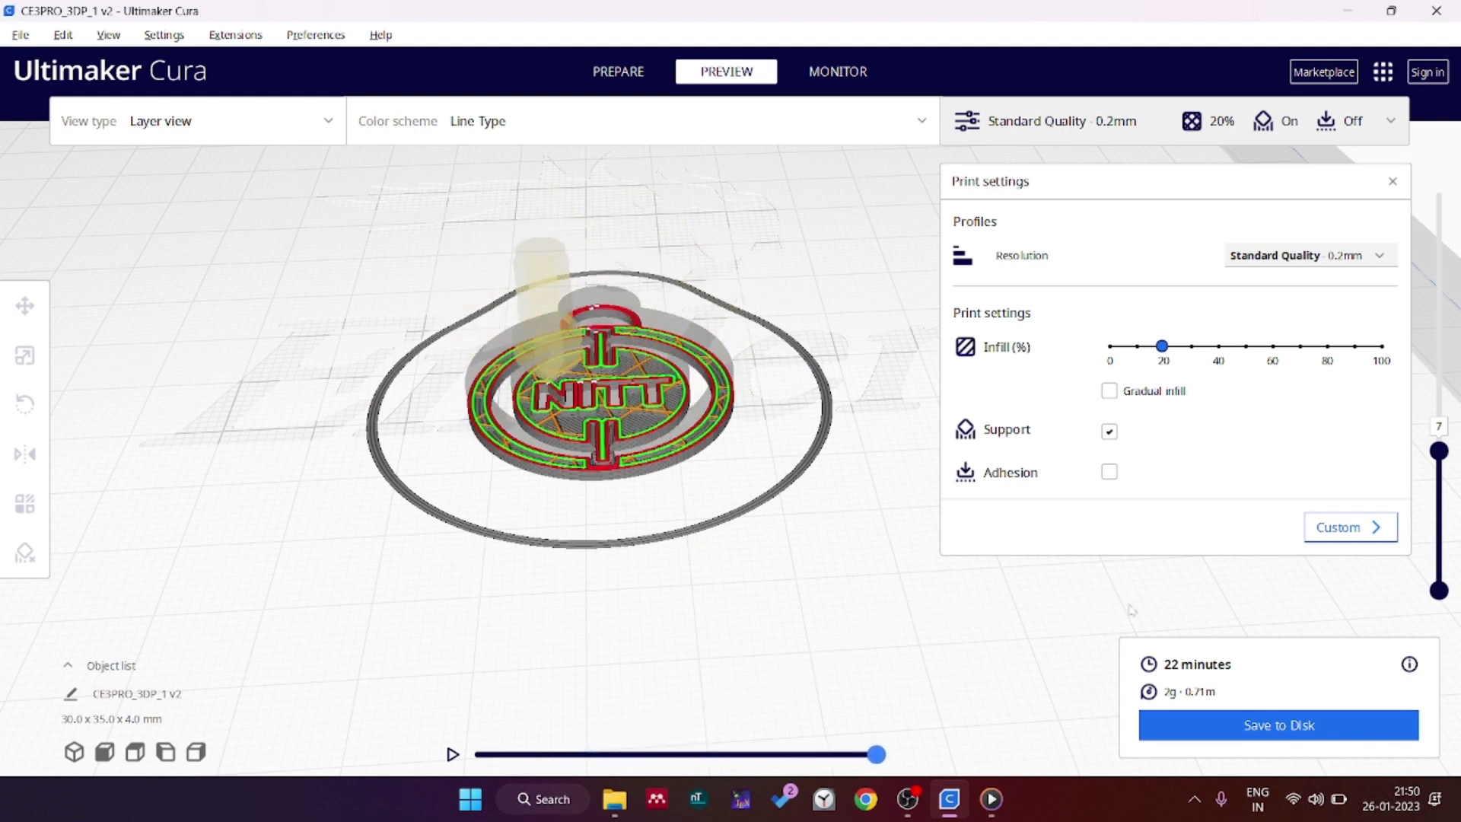
- Look over the available resolution profiles, lower the preview back to layer 1 and run its toolpath simulation through to the end
{"action": "left_click", "coordinate": [1320, 263]}
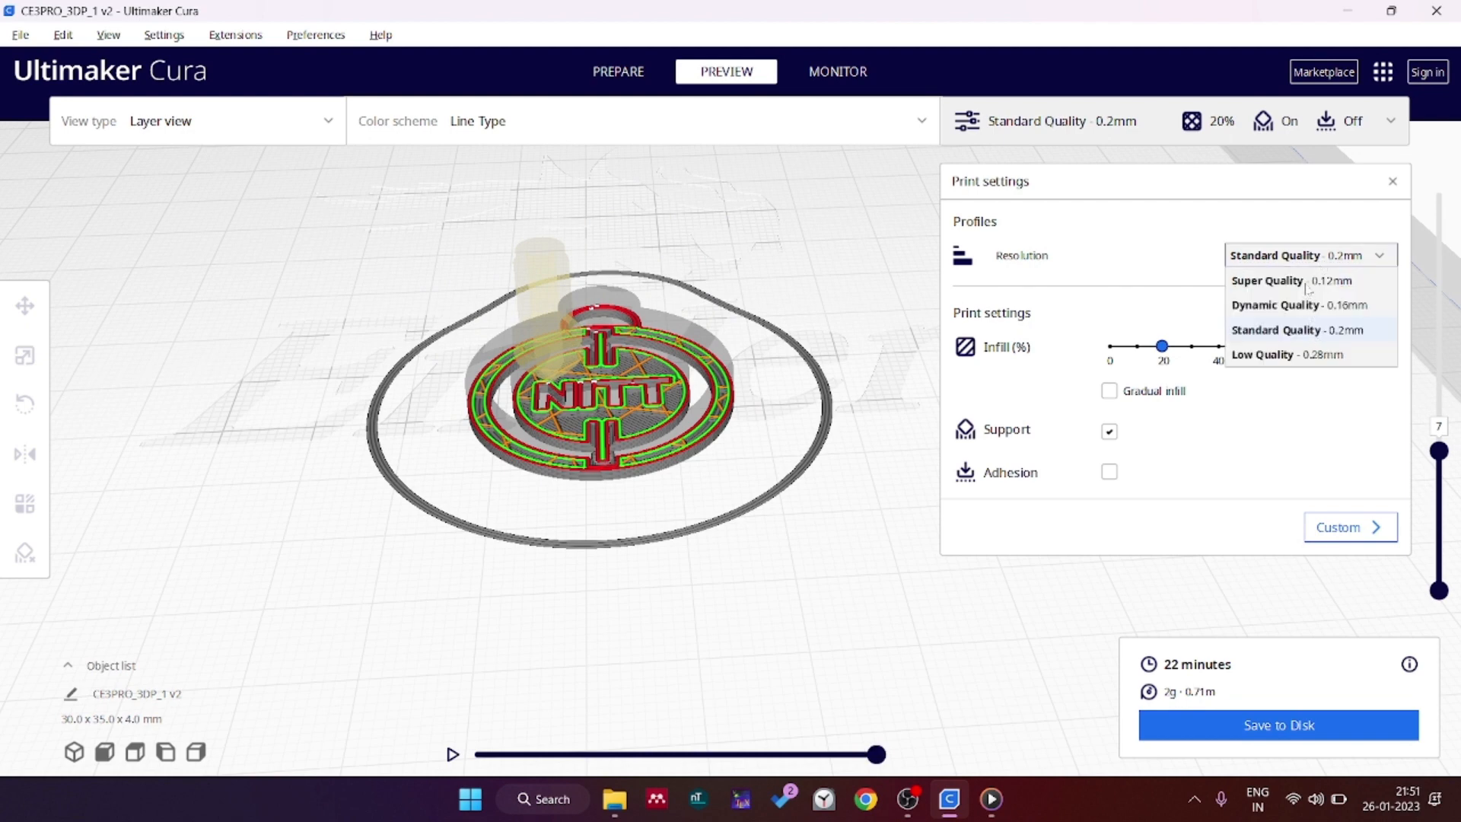
{"action": "left_click", "coordinate": [835, 560]}
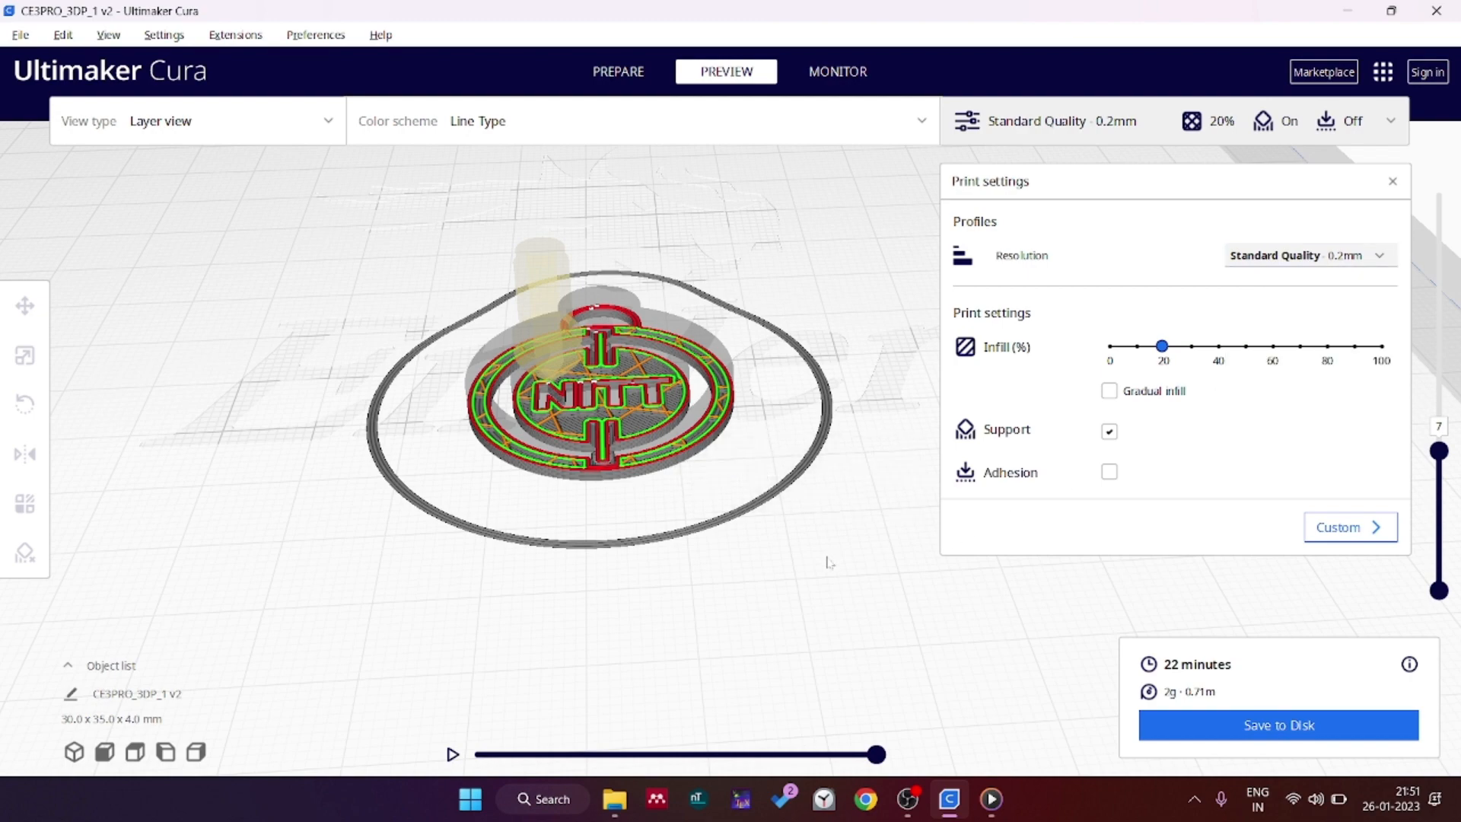
{"action": "right_click_drag", "start_coordinate": [831, 562], "coordinate": [856, 527]}
{"action": "scroll", "coordinate": [605, 556], "scroll_direction": "up", "scroll_amount": 3}
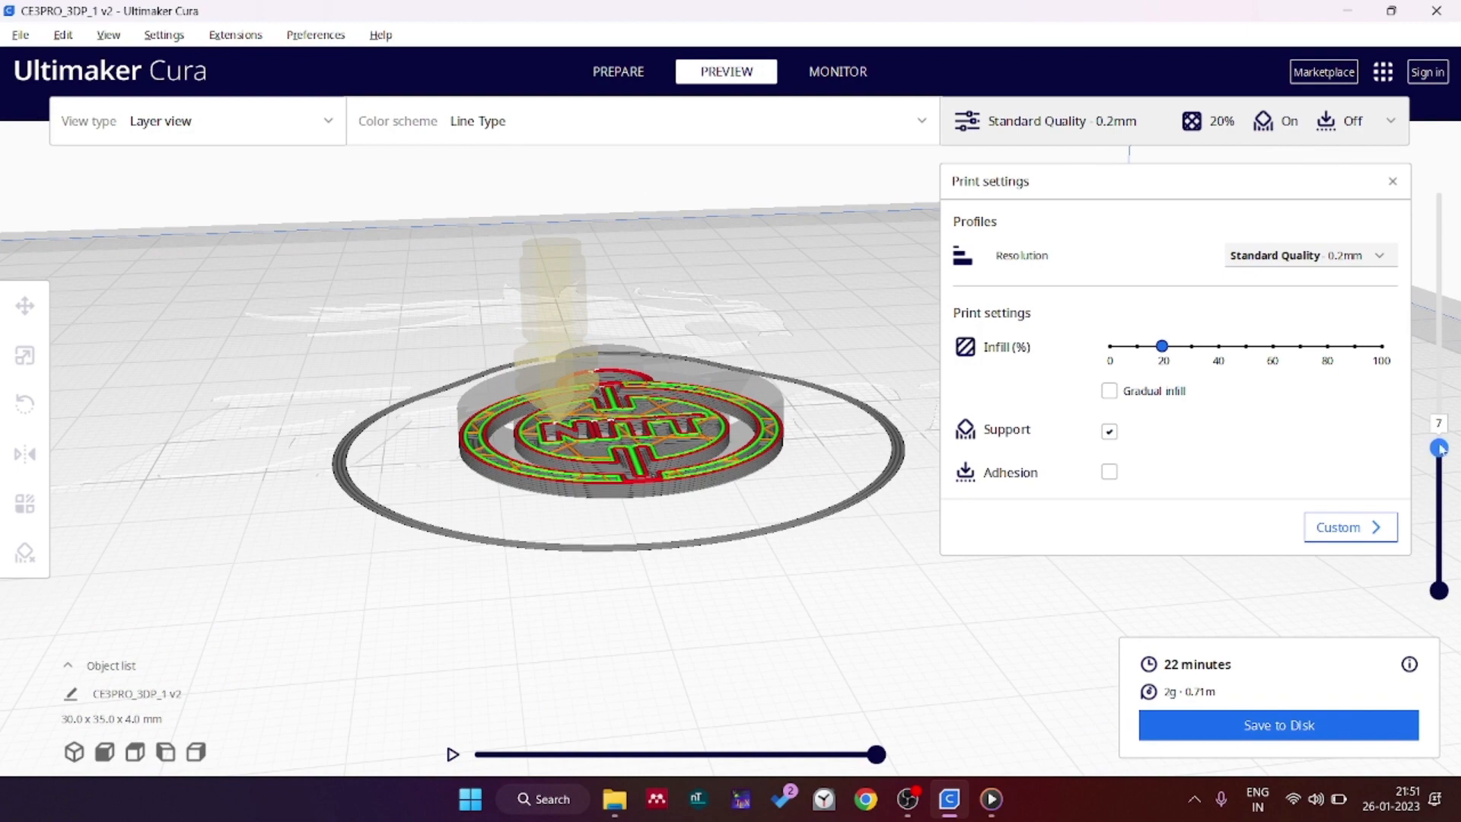
{"action": "left_click_drag", "start_coordinate": [1438, 451], "coordinate": [1437, 567]}
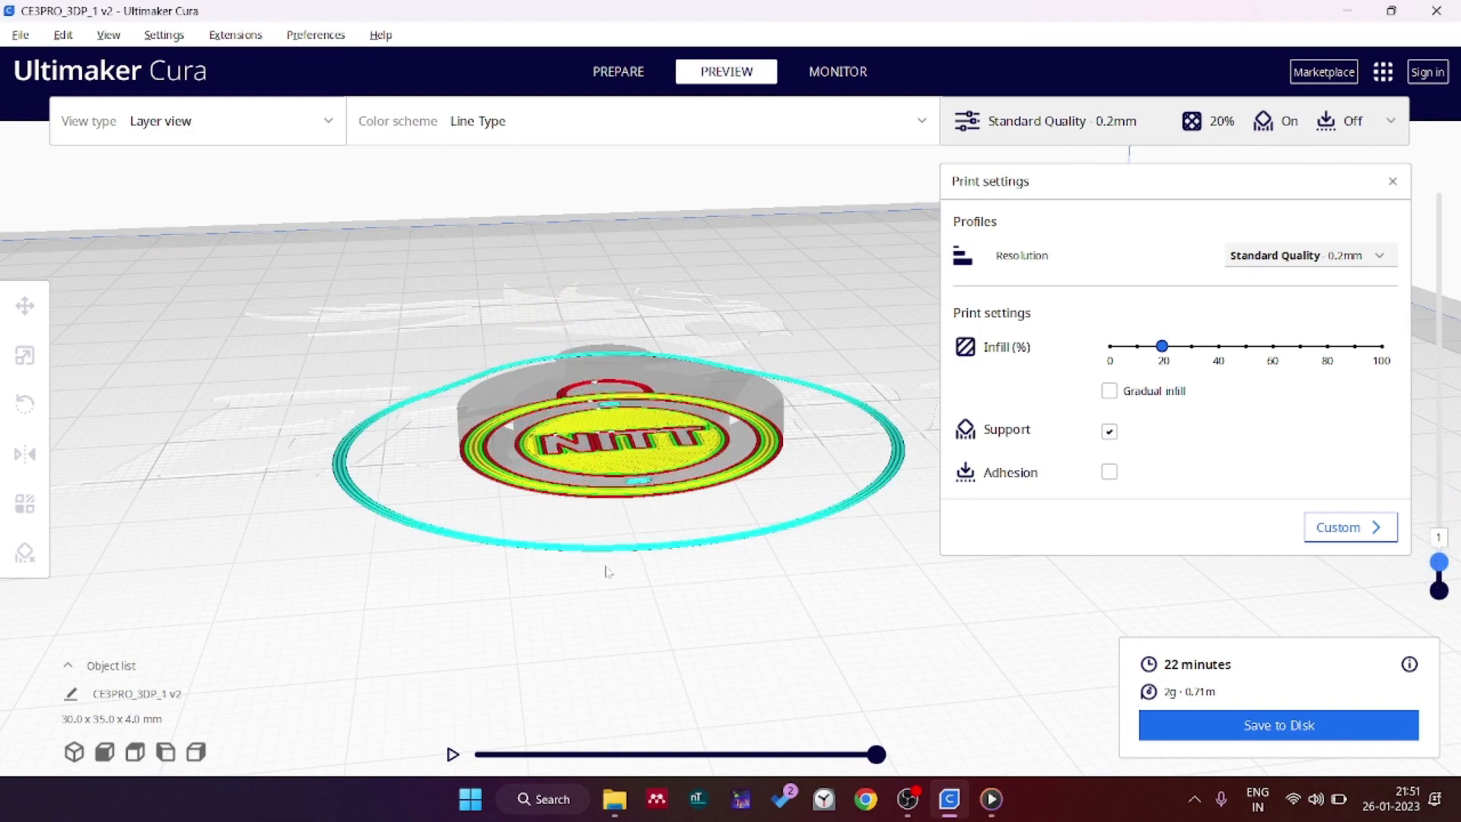
{"action": "left_click", "coordinate": [452, 755]}
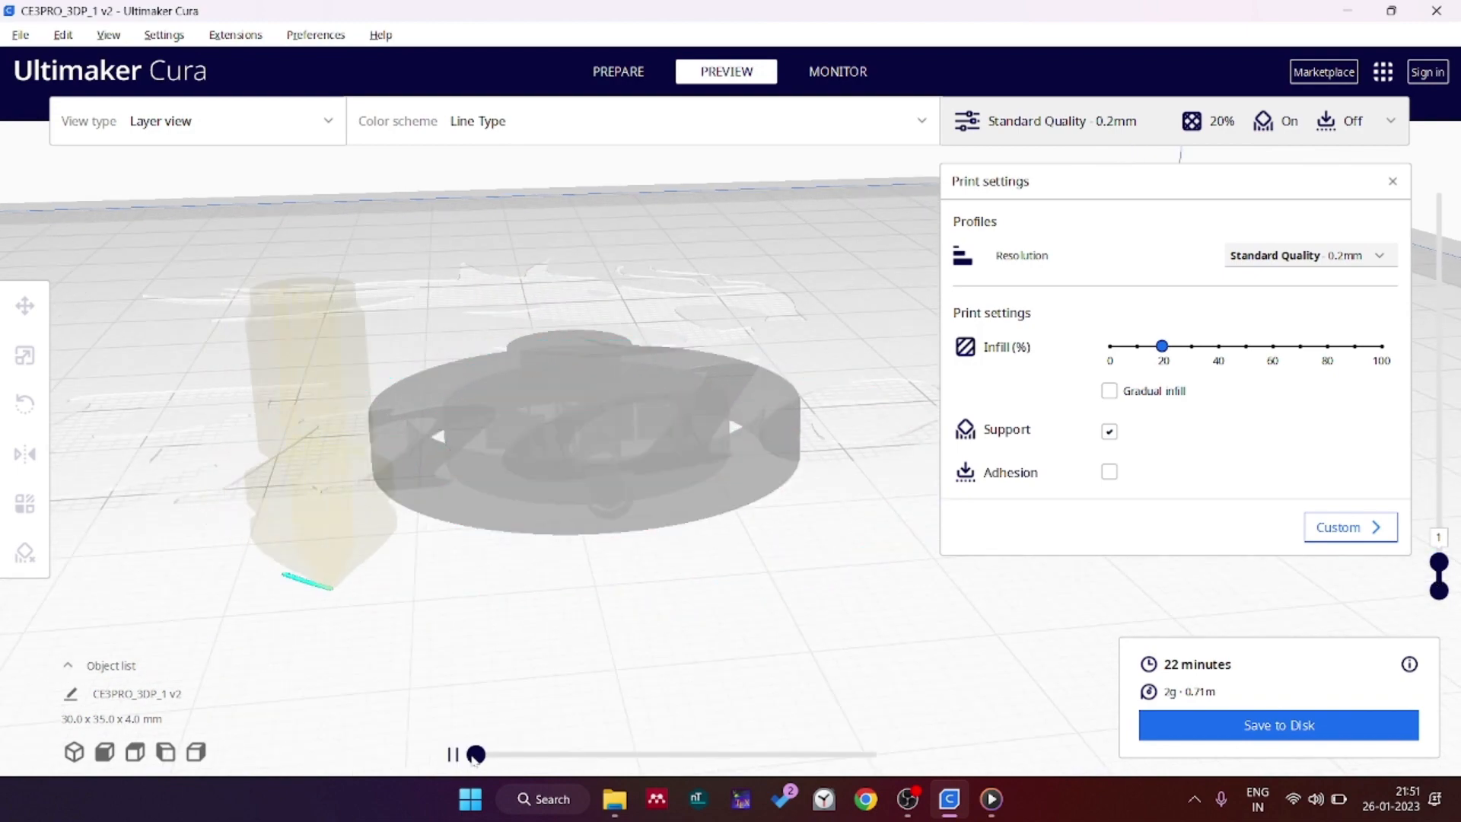
{"action": "left_click_drag", "start_coordinate": [477, 755], "coordinate": [928, 763]}
- Raise the preview to layer 2, run its toolpath through to the end and inspect the layer
{"action": "left_click", "coordinate": [1442, 564]}
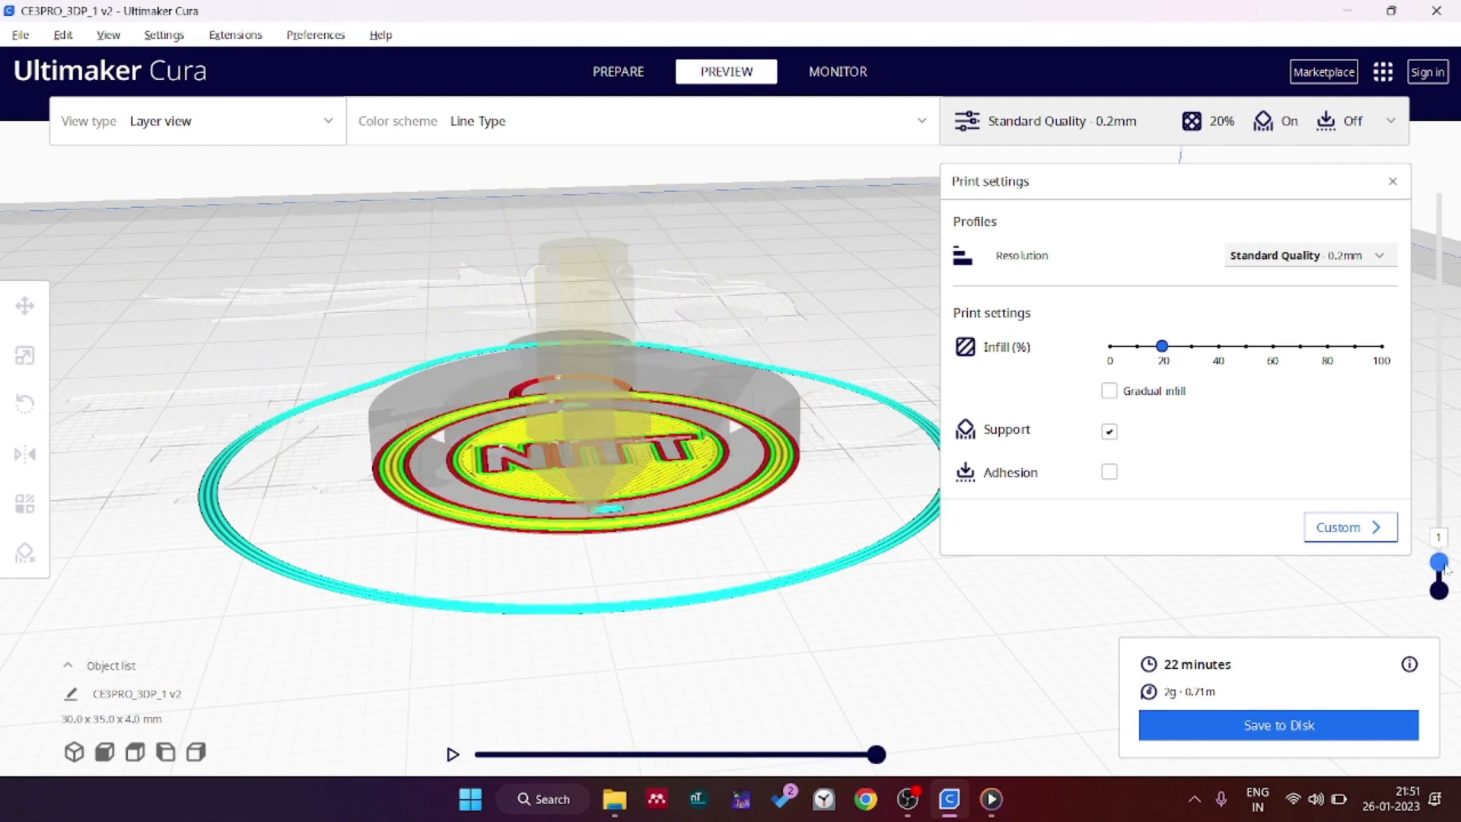
{"action": "left_click_drag", "start_coordinate": [1451, 563], "coordinate": [1452, 550]}
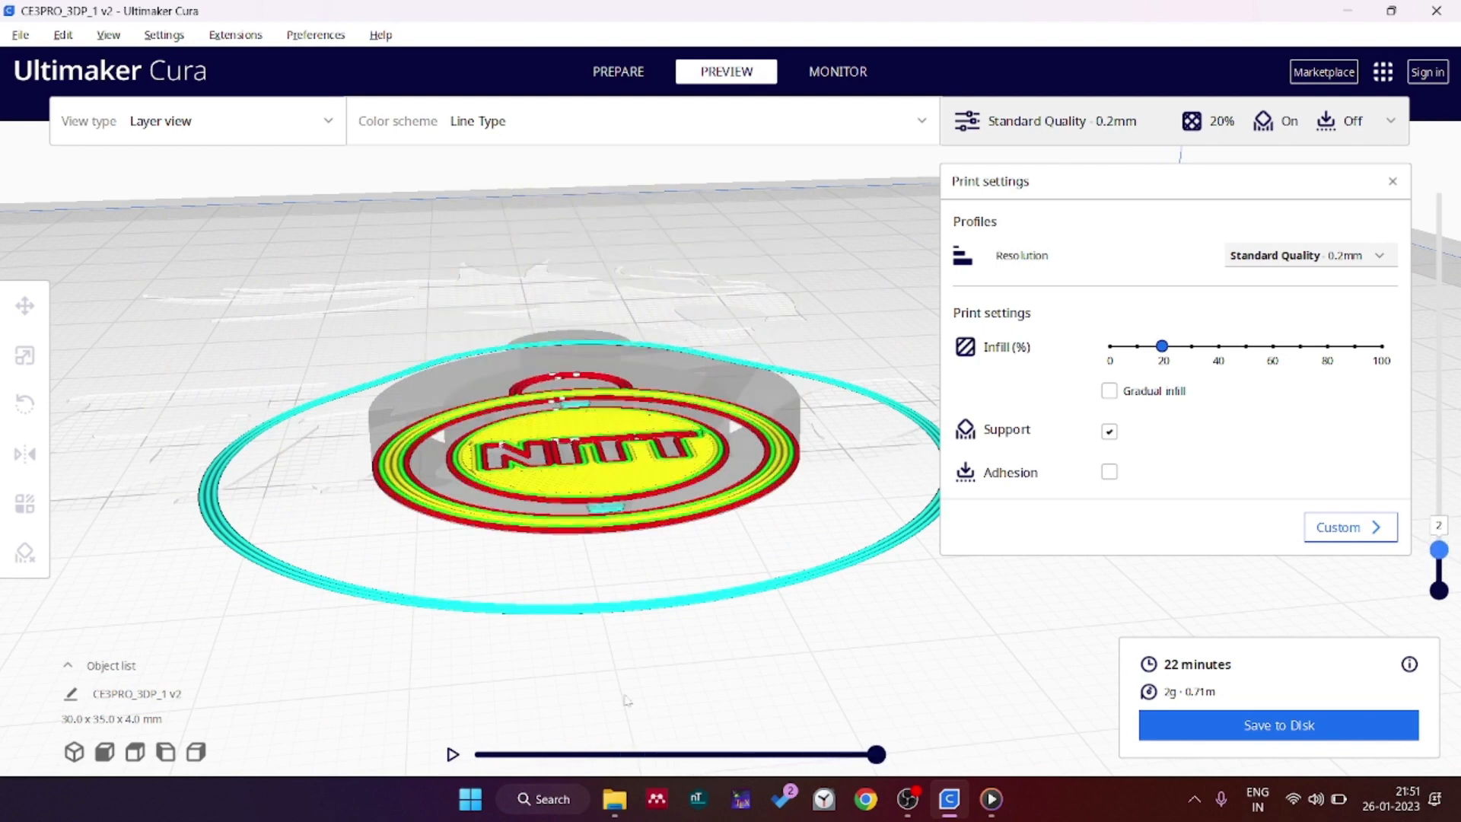
{"action": "left_click", "coordinate": [454, 753]}
{"action": "left_click_drag", "start_coordinate": [484, 757], "coordinate": [1002, 763]}
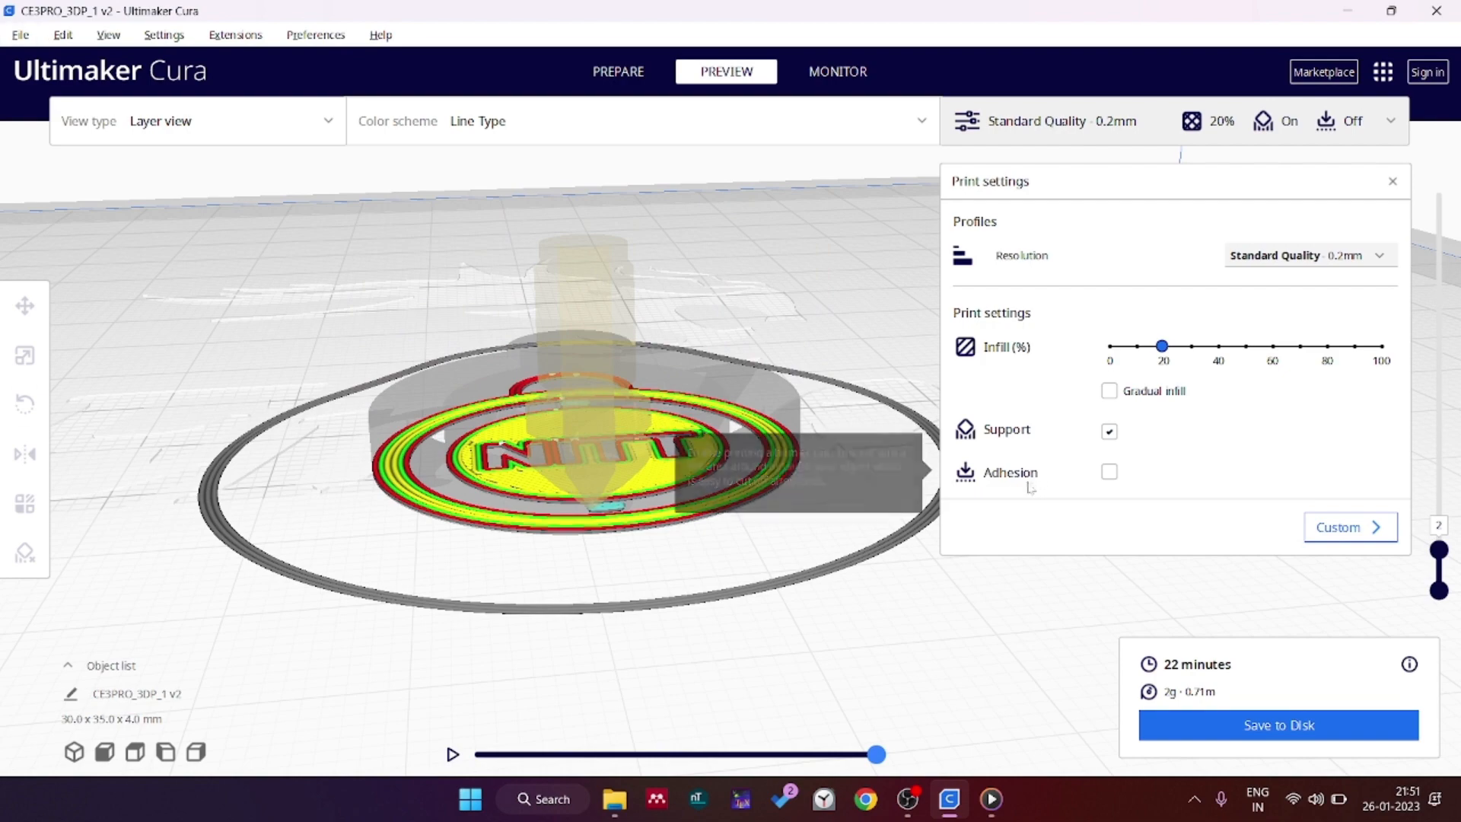
{"action": "scroll", "coordinate": [518, 495], "scroll_direction": "down", "scroll_amount": 2}
{"action": "scroll", "coordinate": [620, 601], "scroll_direction": "up", "scroll_amount": 3}
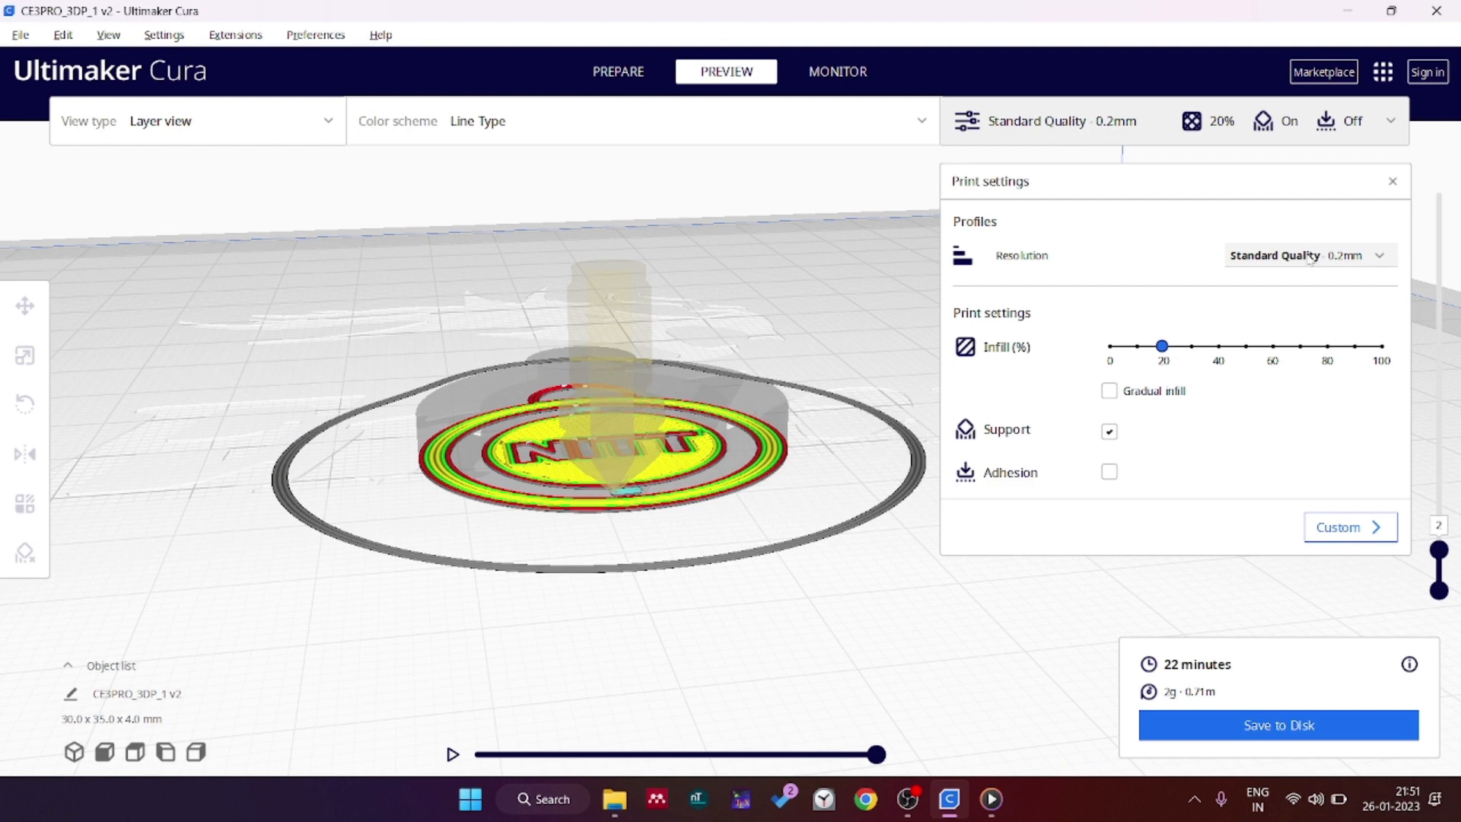
- Extend the preview to all 20 layers and check the keychain's scale values in the prepare stage
{"action": "left_click_drag", "start_coordinate": [1428, 583], "coordinate": [1438, 192]}
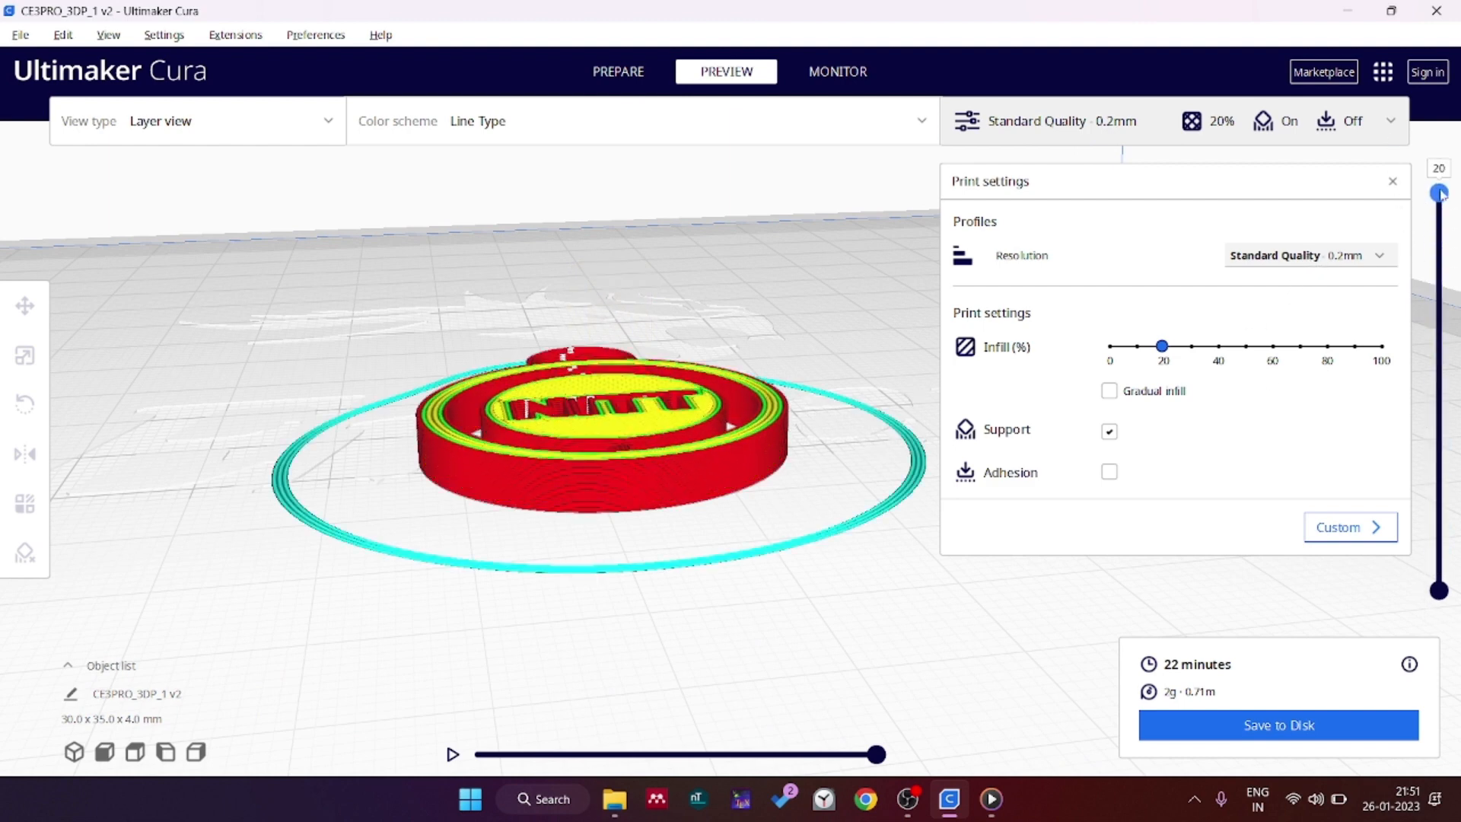
{"action": "scroll", "coordinate": [630, 531], "scroll_direction": "down", "scroll_amount": 2}
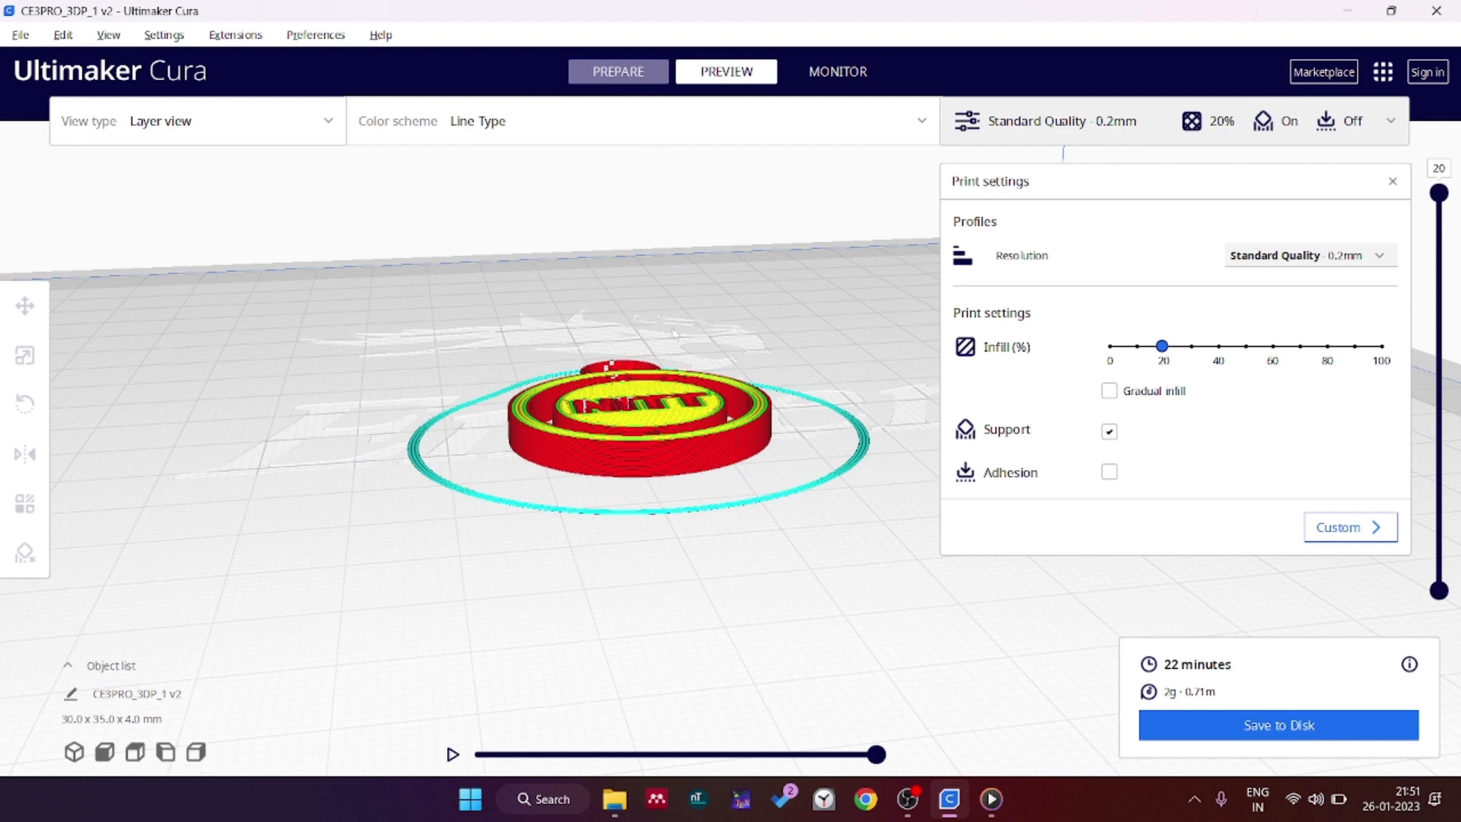
{"action": "left_click", "coordinate": [584, 79]}
{"action": "left_click", "coordinate": [653, 401]}
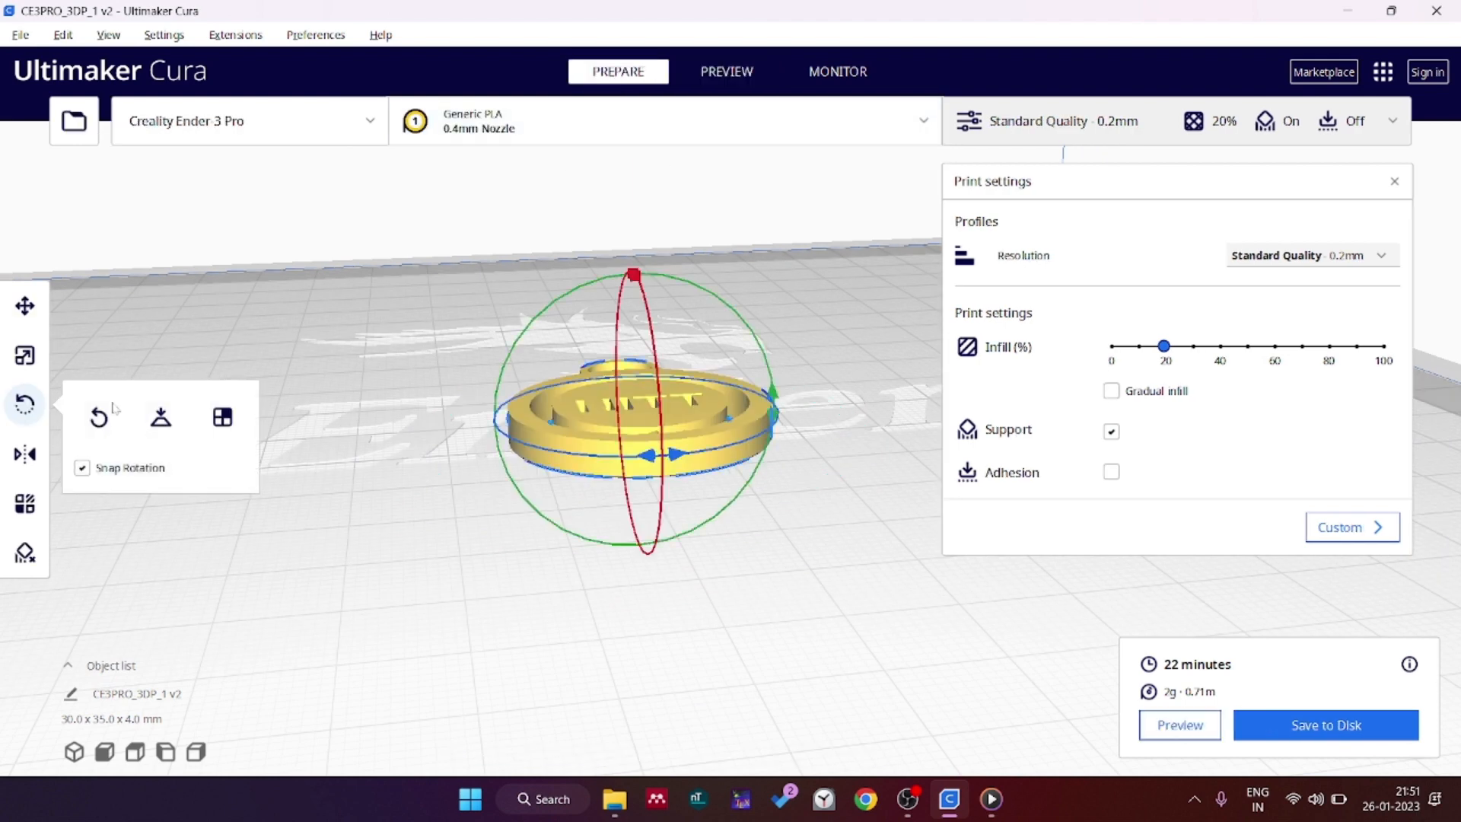
{"action": "left_click", "coordinate": [27, 357]}
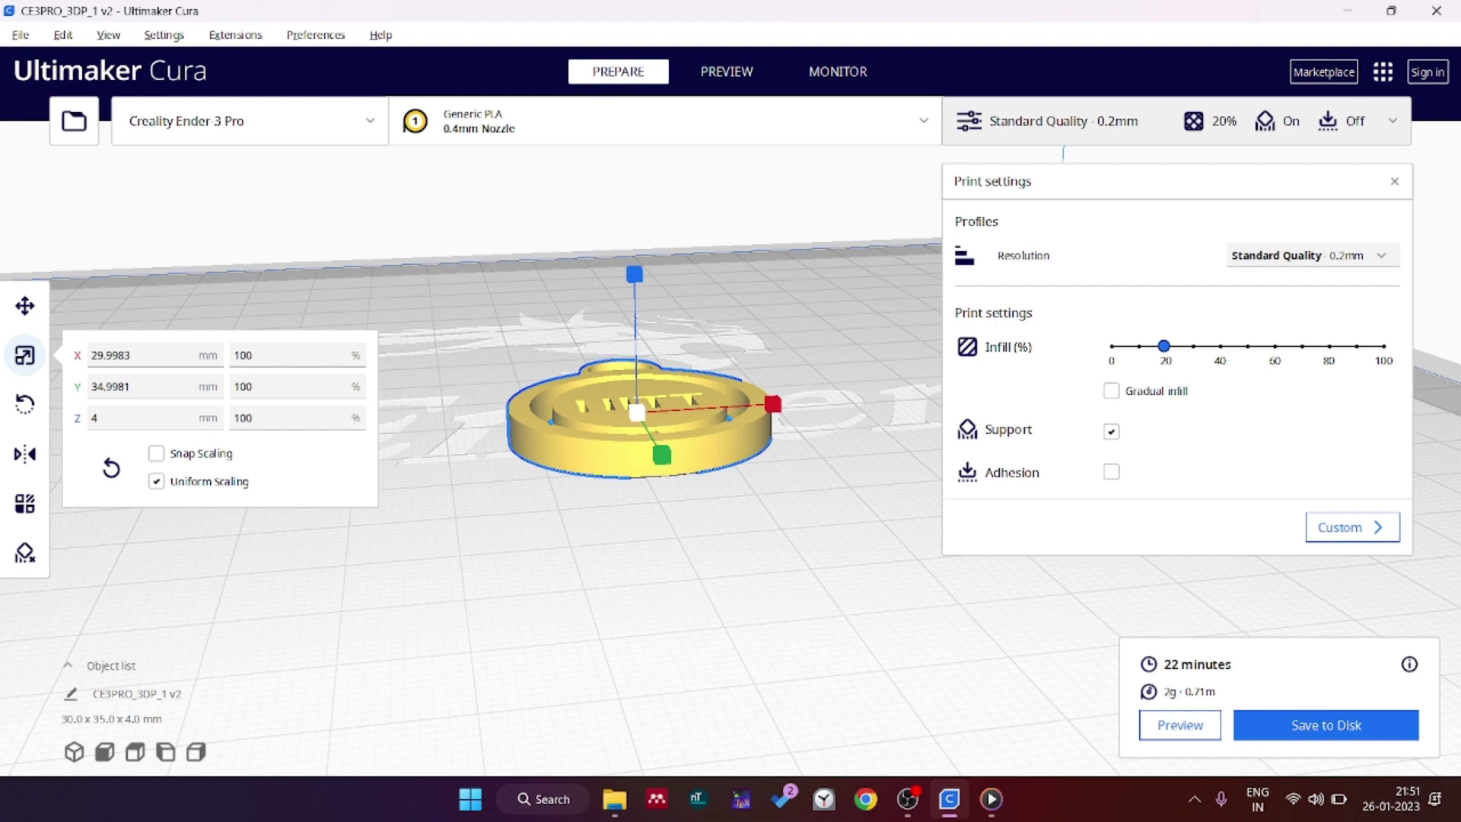
- Return to the layer preview and set the resolution profile to Low Quality - 0.28mm
{"action": "left_click", "coordinate": [730, 71]}
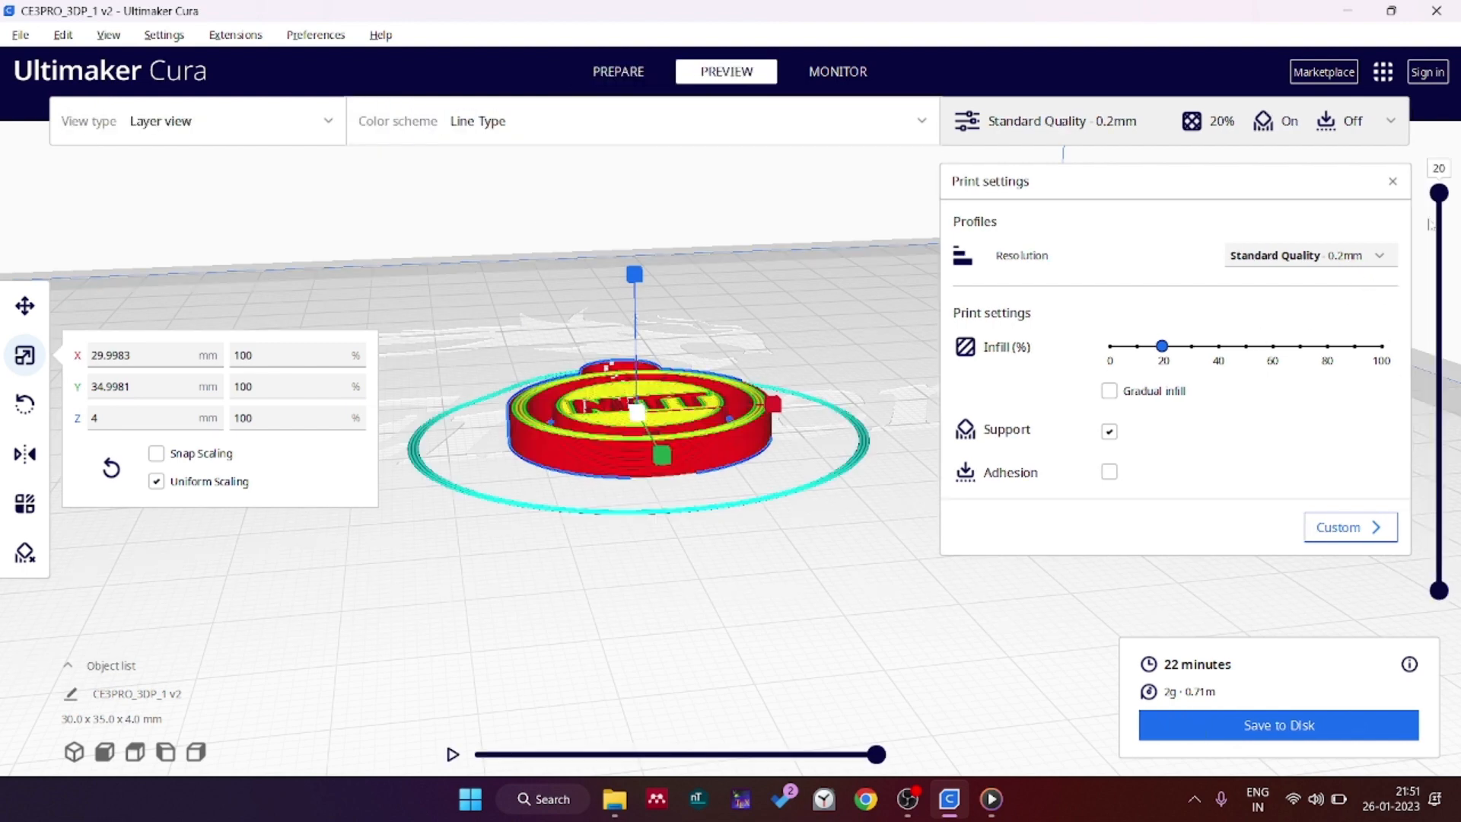
{"action": "mouse_move", "coordinate": [1450, 195]}
{"action": "left_mouse_down"}
{"action": "mouse_move", "coordinate": [1438, 571]}
{"action": "mouse_move", "coordinate": [1439, 194]}
{"action": "left_mouse_up"}
{"action": "left_click", "coordinate": [1371, 265]}
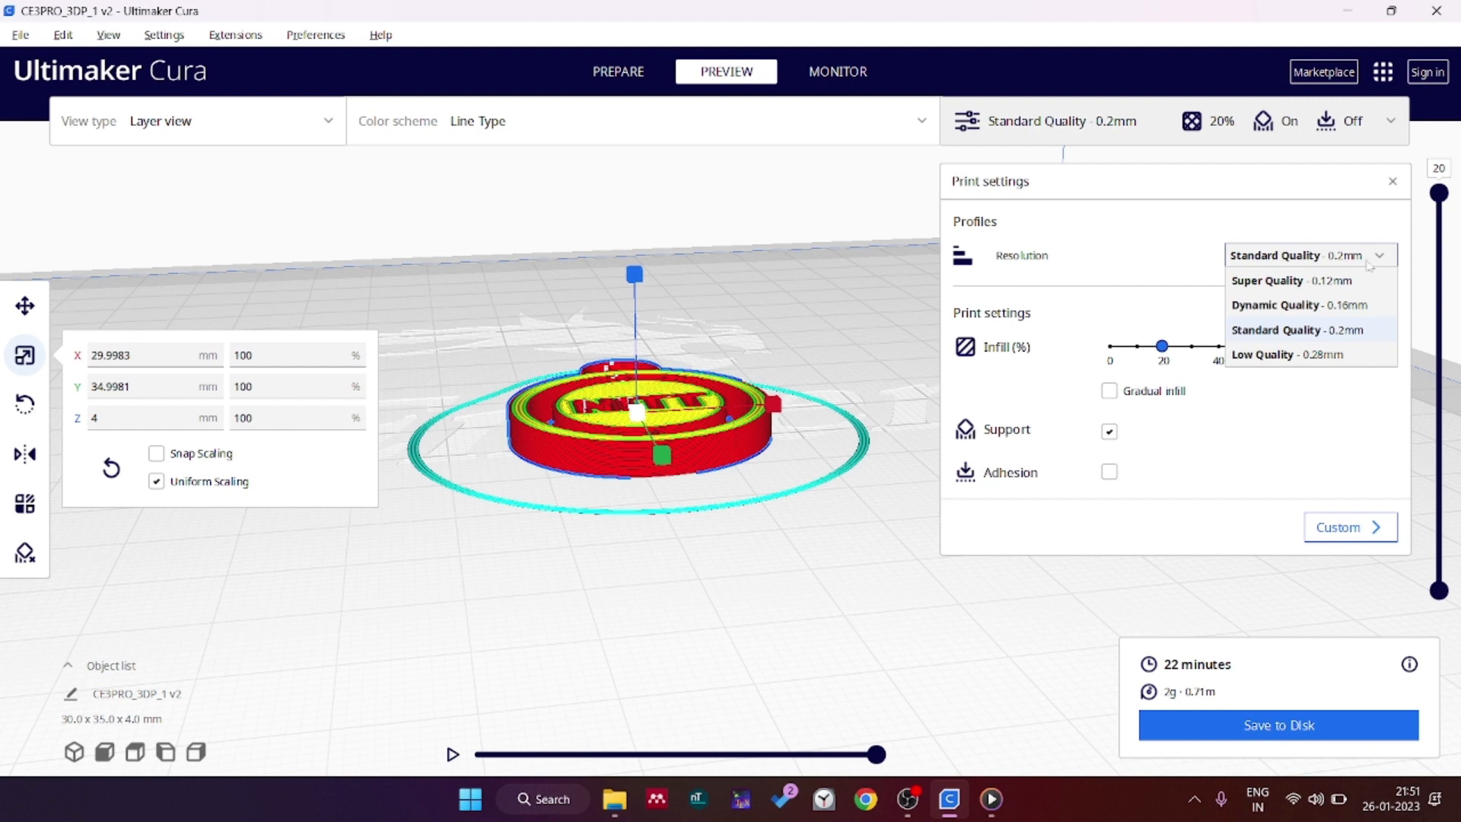
{"action": "left_click", "coordinate": [1337, 355]}
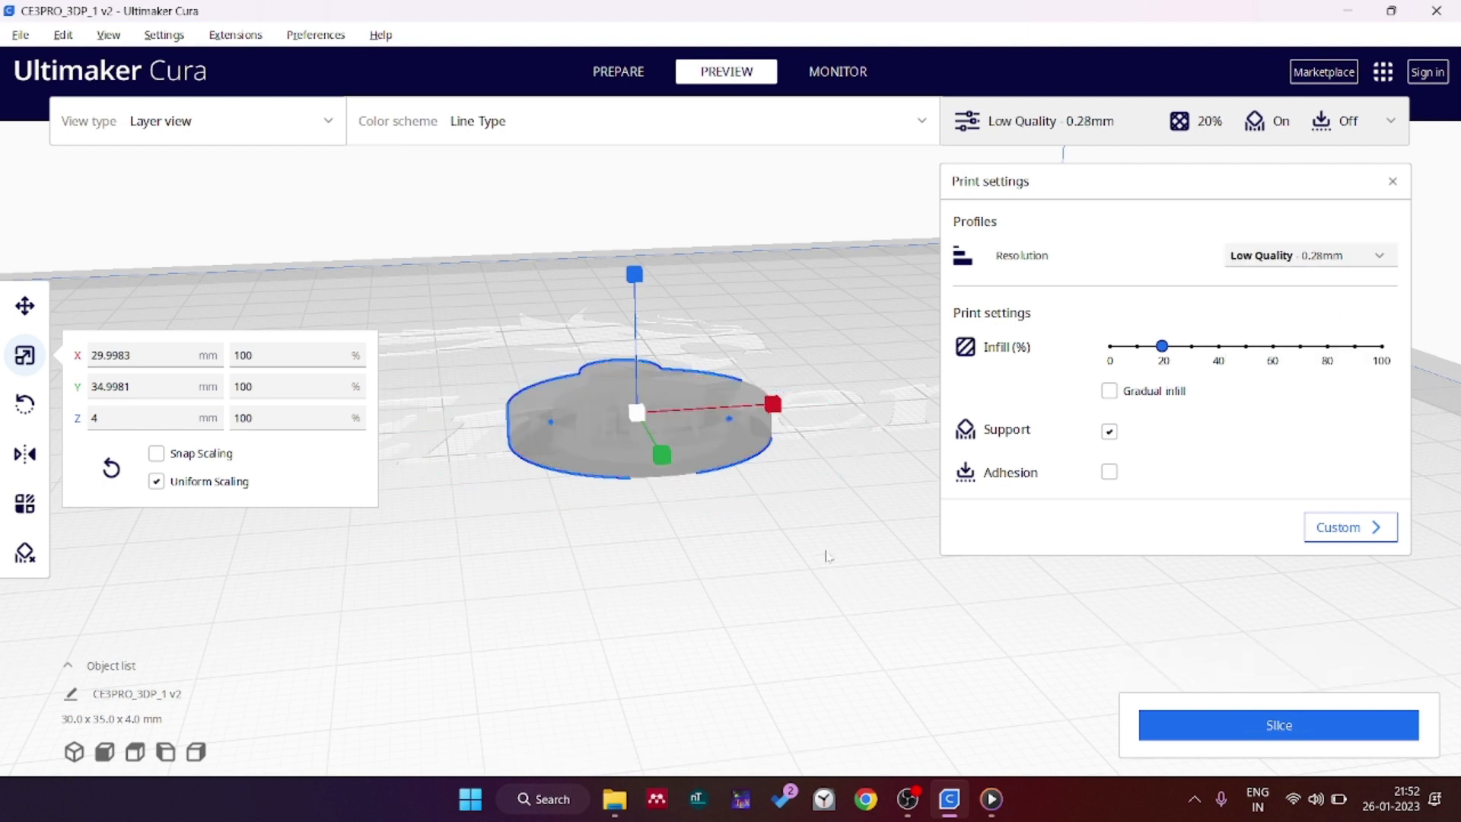
- Slice the keychain again with the Low Quality - 0.28mm profile
{"action": "scroll", "coordinate": [1235, 704], "scroll_direction": "up", "scroll_amount": 2}
{"action": "left_click", "coordinate": [1228, 715]}
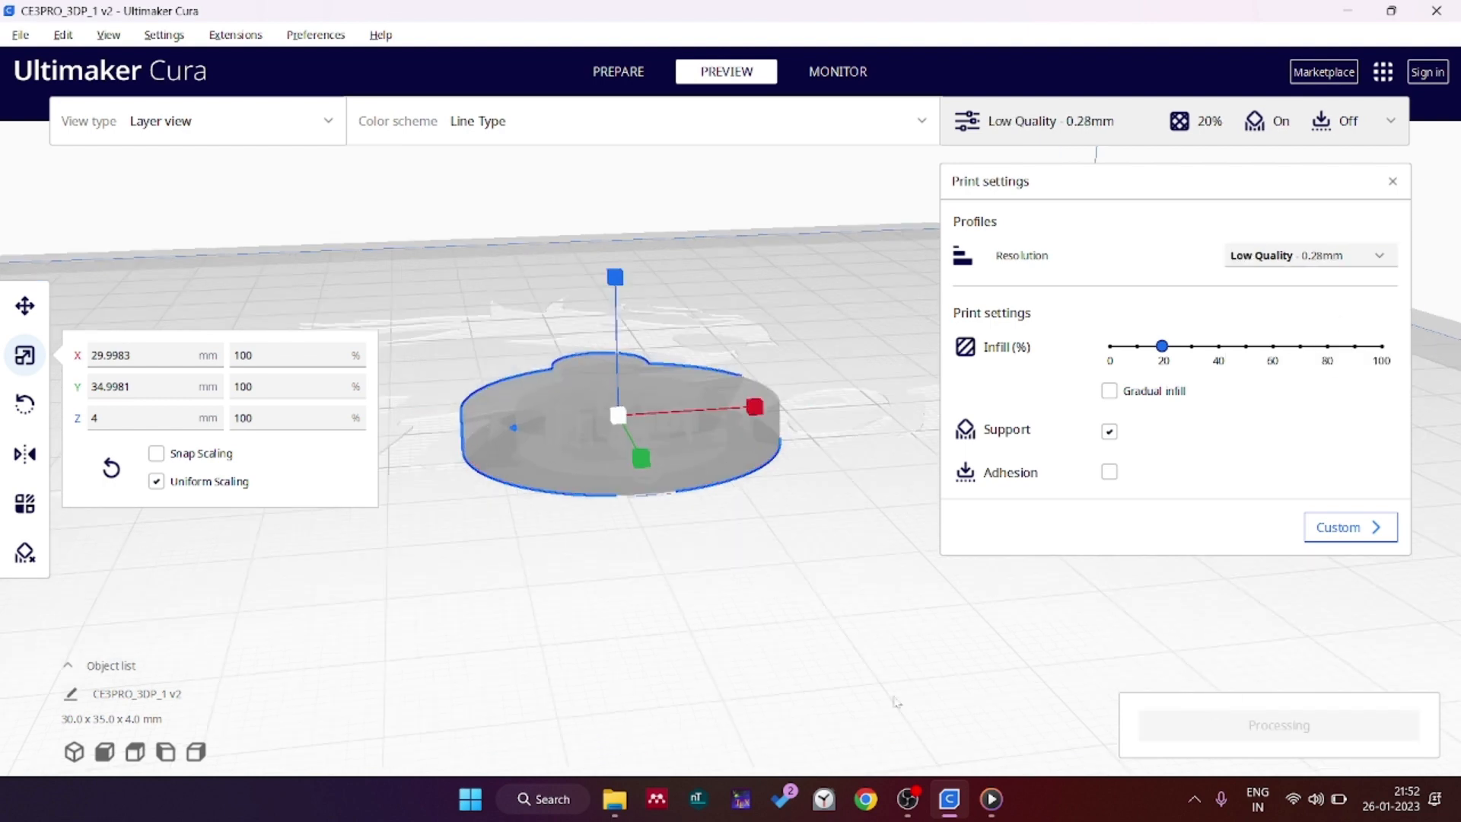
{"action": "middle_click_drag", "start_coordinate": [789, 642], "coordinate": [807, 653]}
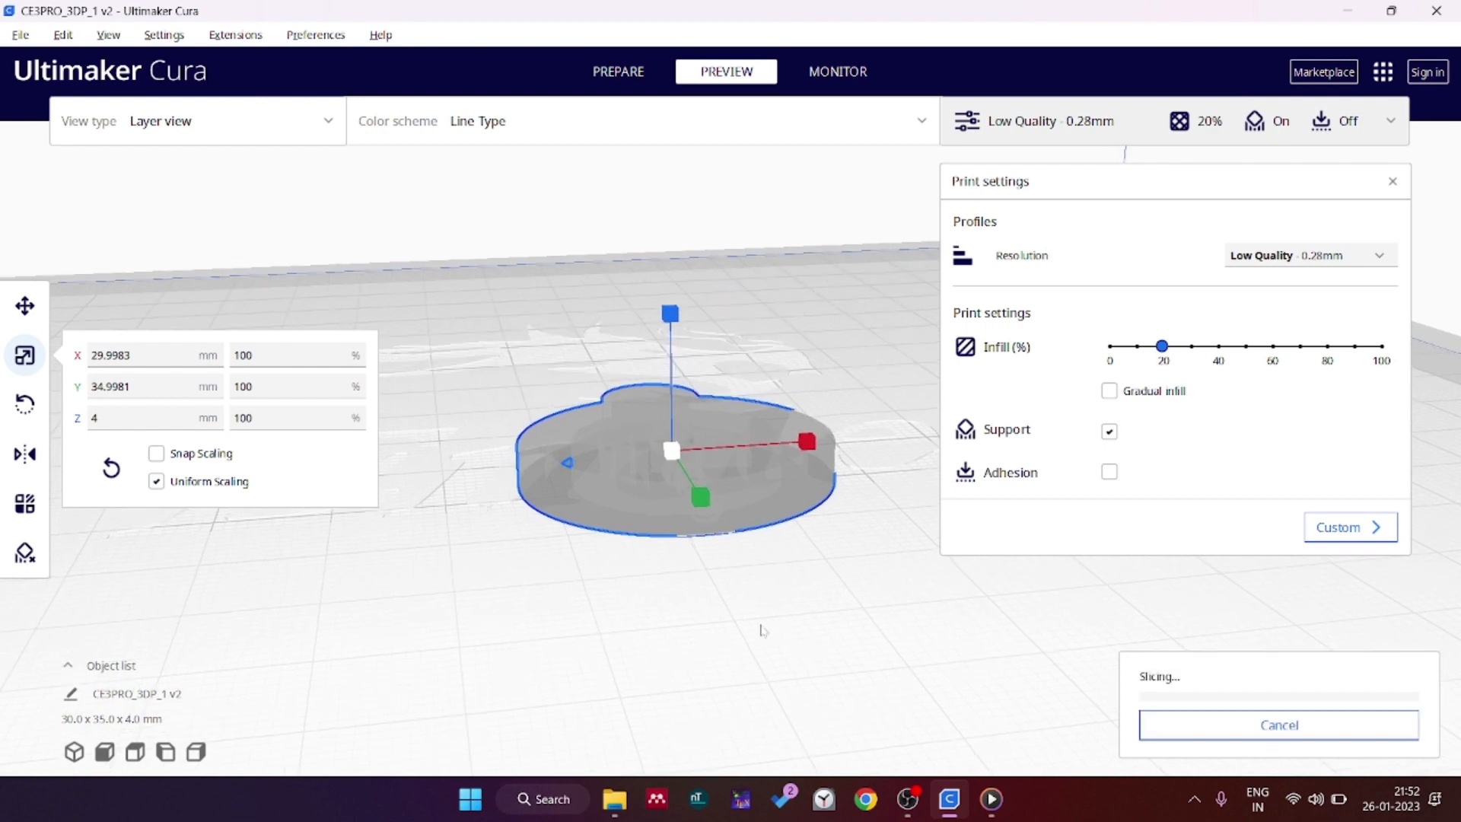
- Inspect the Low Quality slice of the keychain and lower the layer preview to layer 1
{"action": "left_click", "coordinate": [735, 608]}
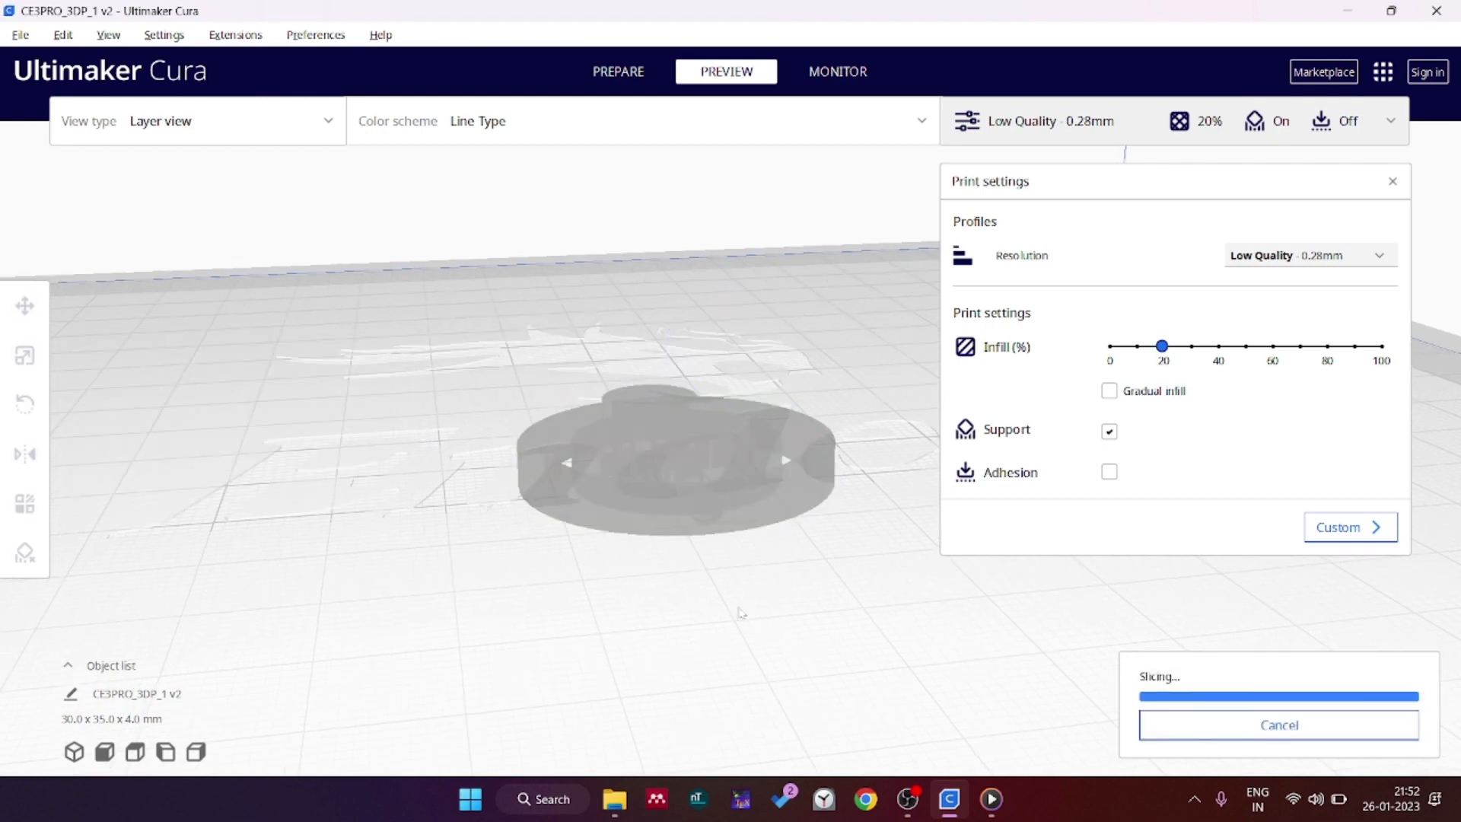
{"action": "right_click_drag", "start_coordinate": [742, 621], "coordinate": [748, 641]}
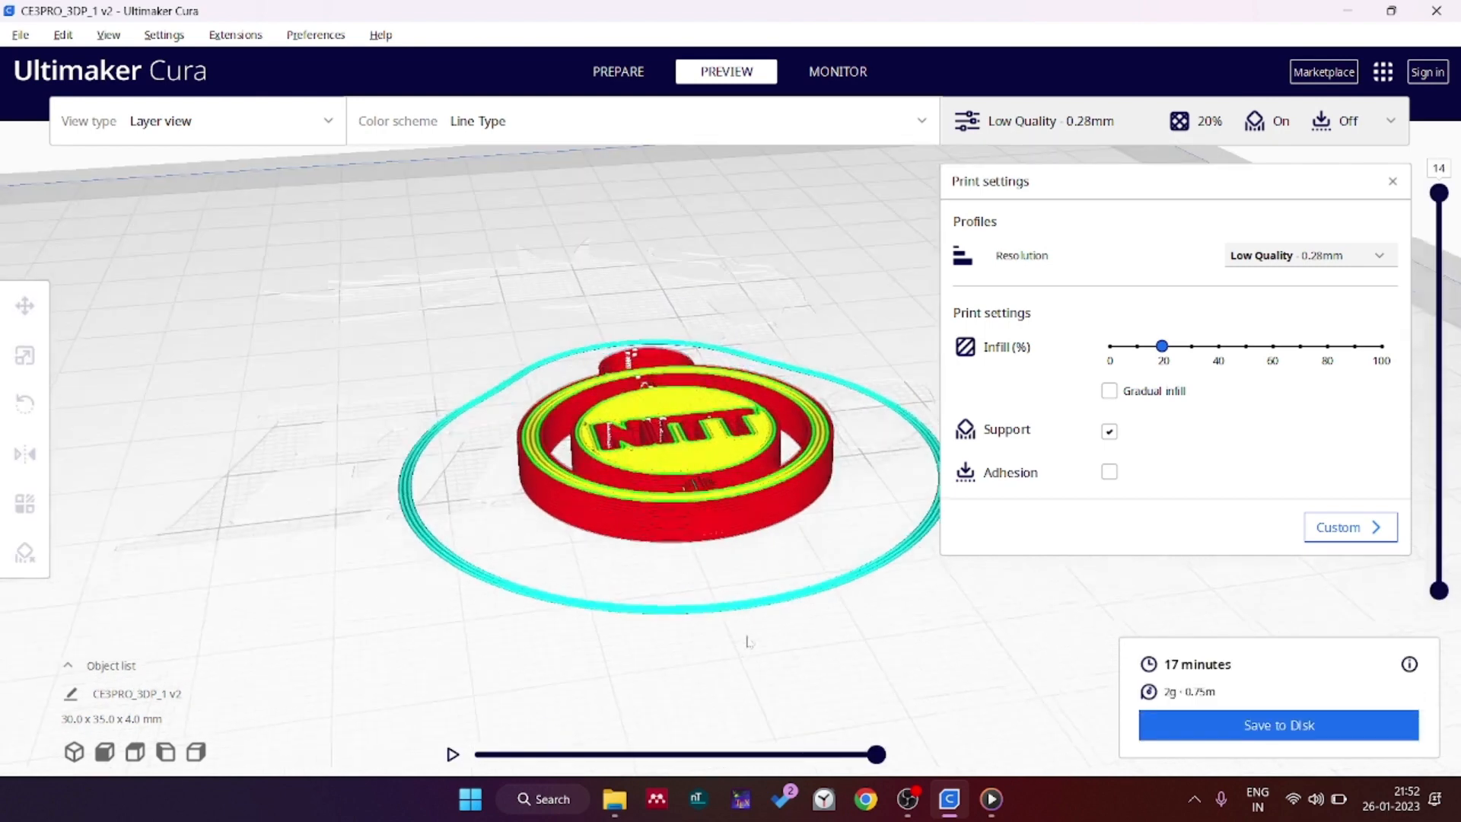
{"action": "scroll", "coordinate": [821, 553], "scroll_direction": "up", "scroll_amount": 3}
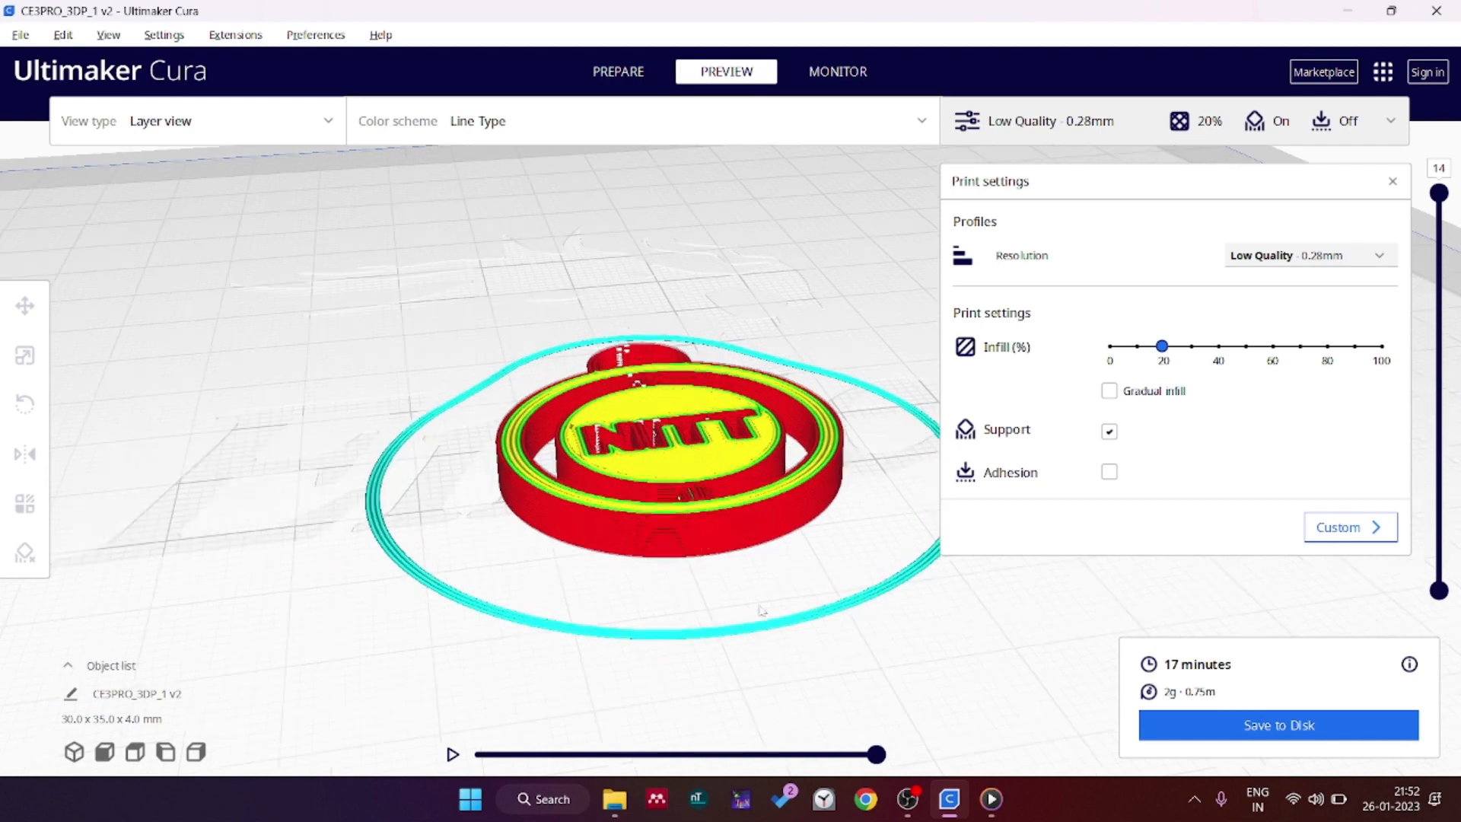
{"action": "right_click_drag", "start_coordinate": [768, 610], "coordinate": [770, 618]}
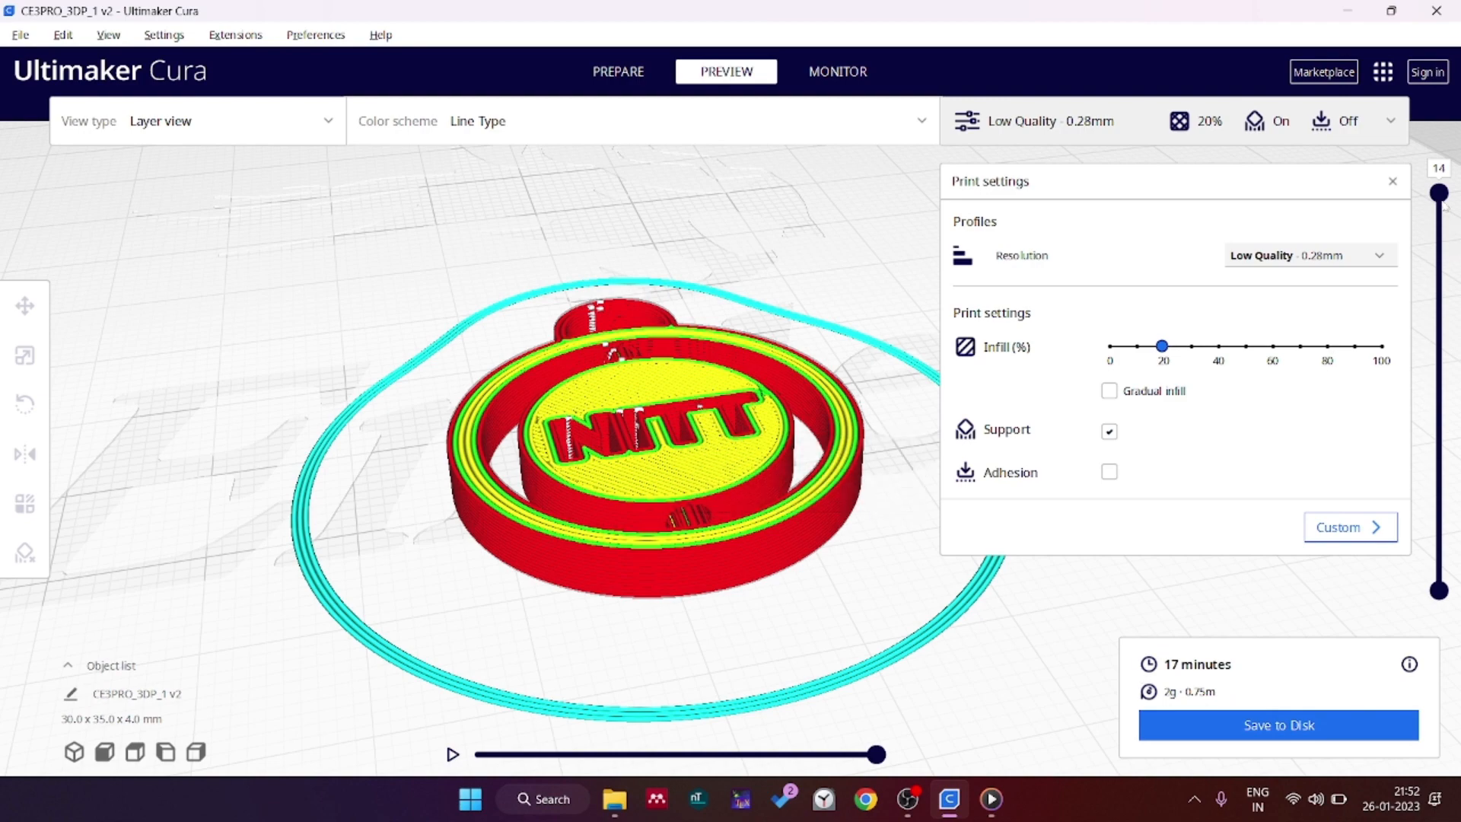
{"action": "left_click_drag", "start_coordinate": [1439, 193], "coordinate": [1439, 561]}
{"action": "left_click", "coordinate": [453, 754]}
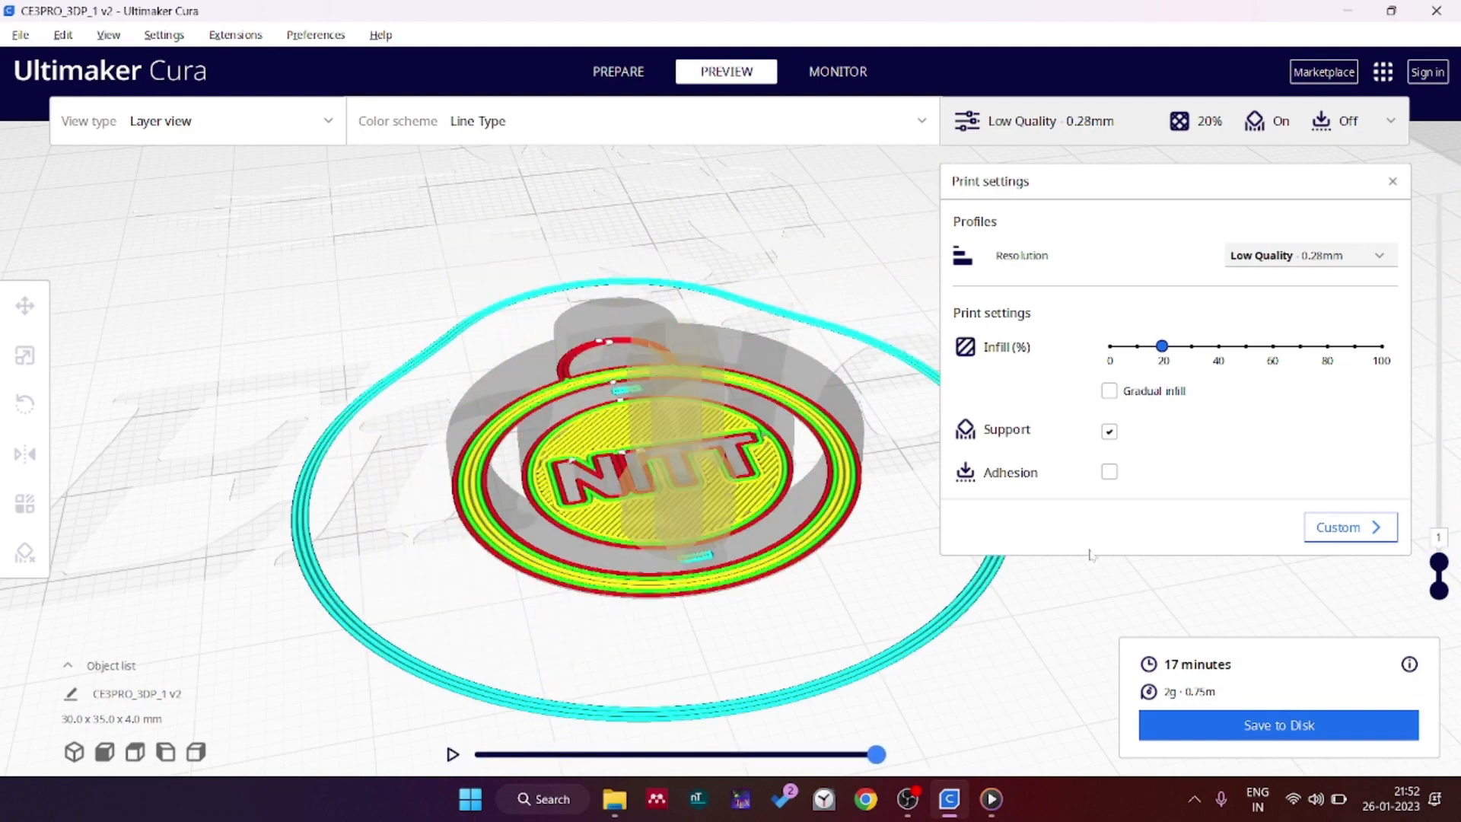
- Set the resolution profile to Super Quality - 0.12mm and slice the keychain again
{"action": "left_click", "coordinate": [1318, 258]}
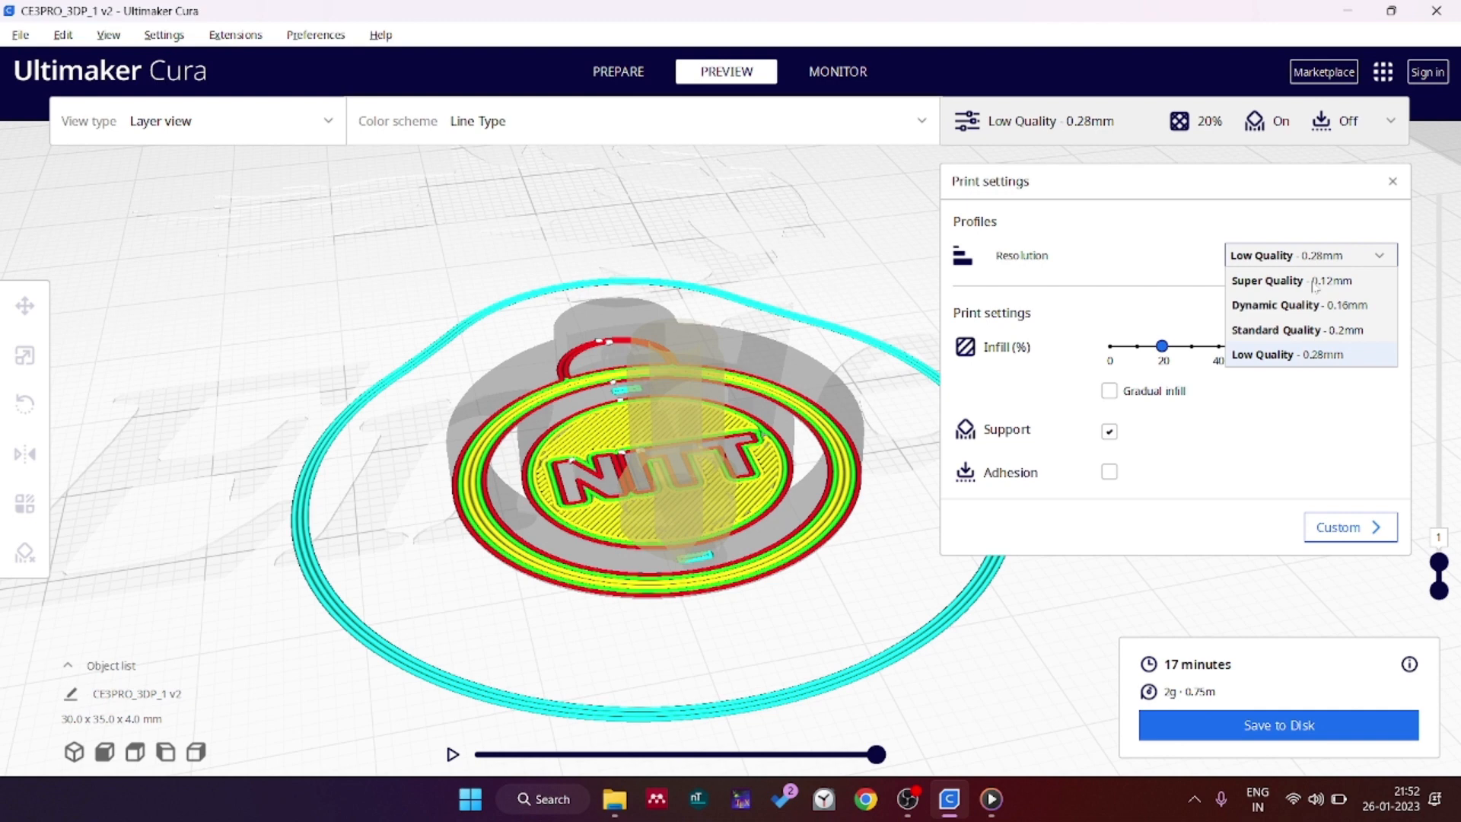
{"action": "left_click", "coordinate": [1315, 283]}
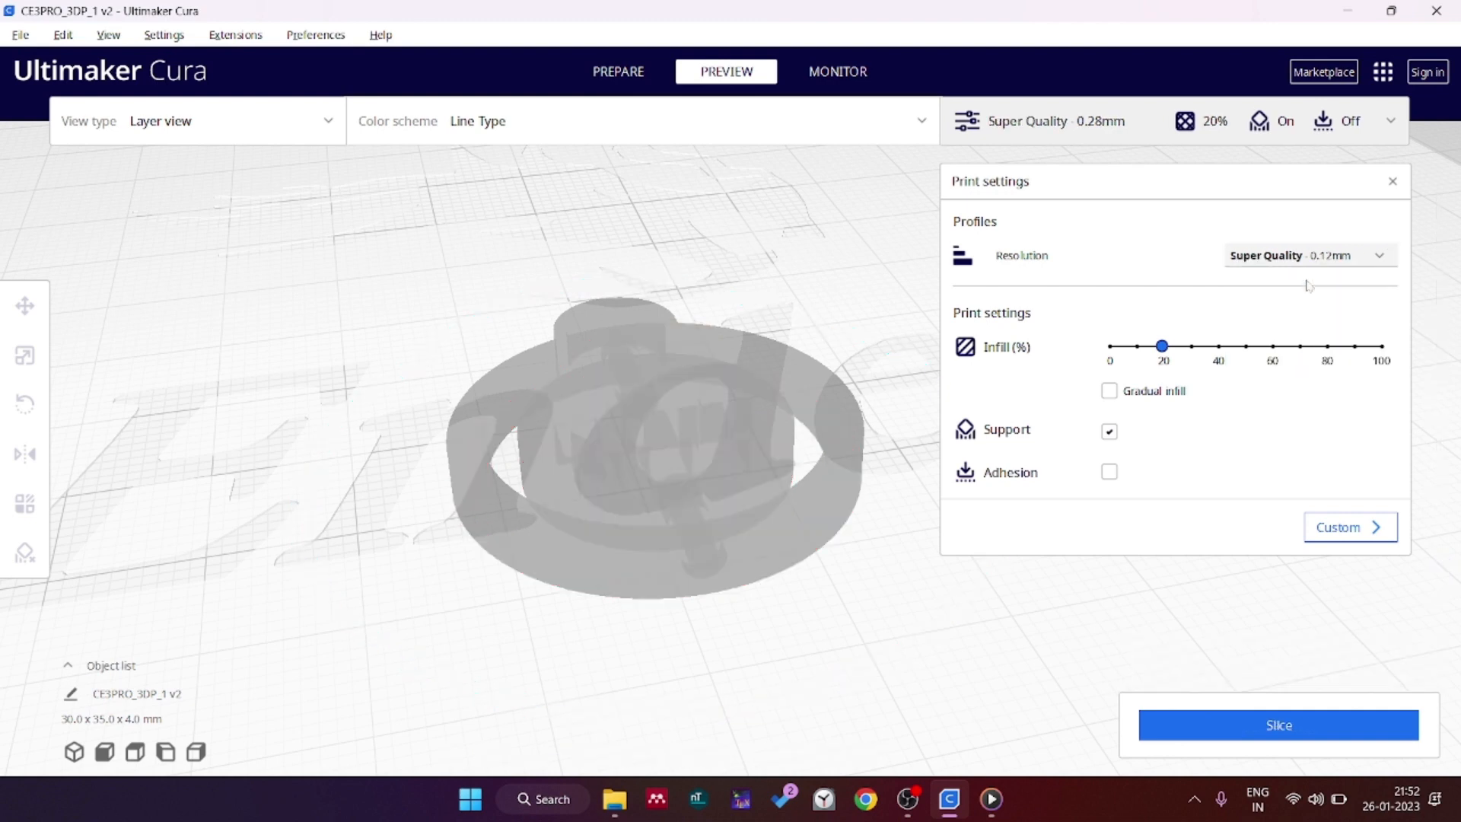
{"action": "left_click", "coordinate": [1288, 731]}
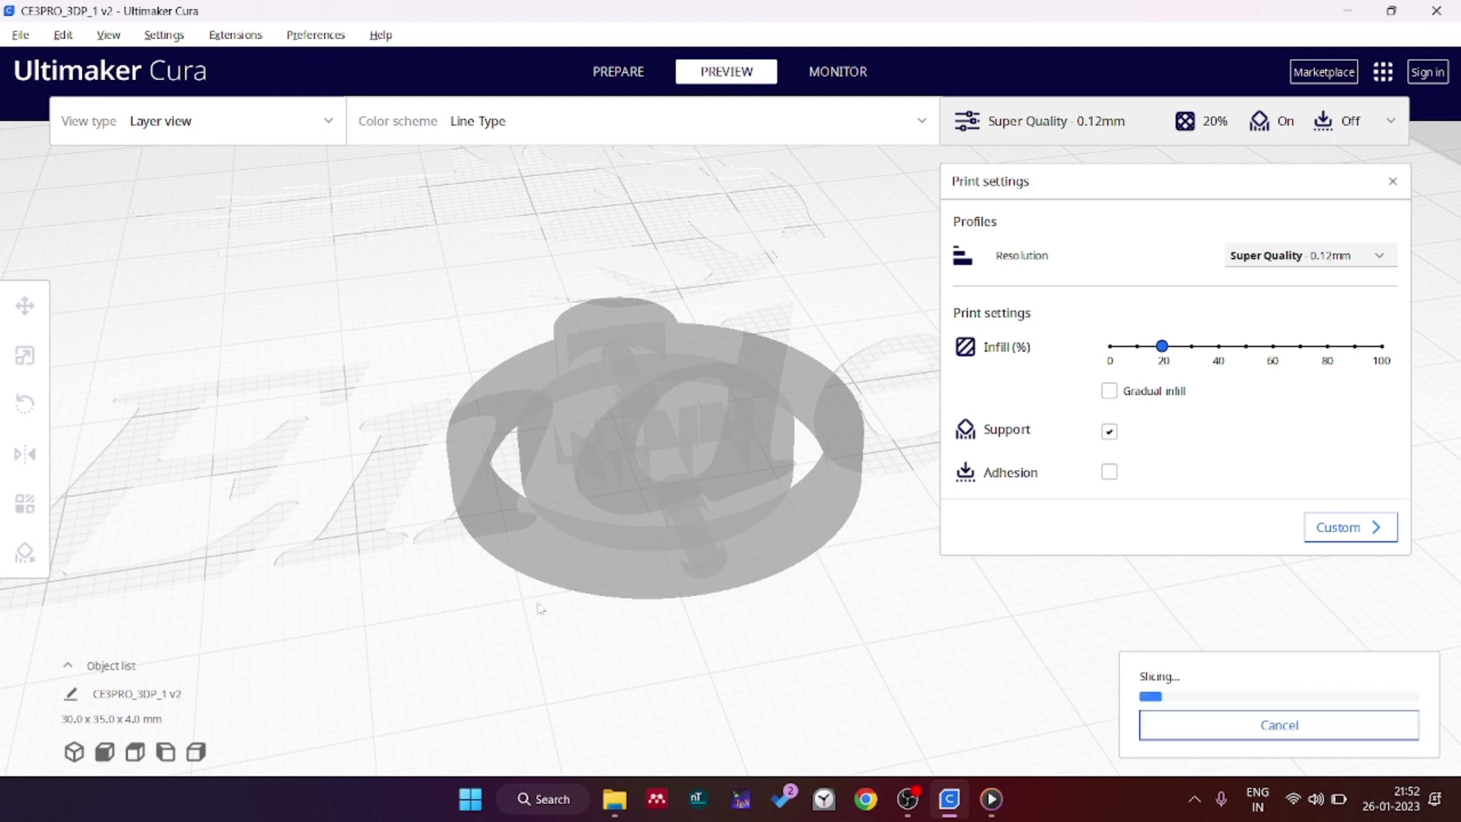
{"action": "middle_click_drag", "start_coordinate": [627, 586], "coordinate": [686, 595]}
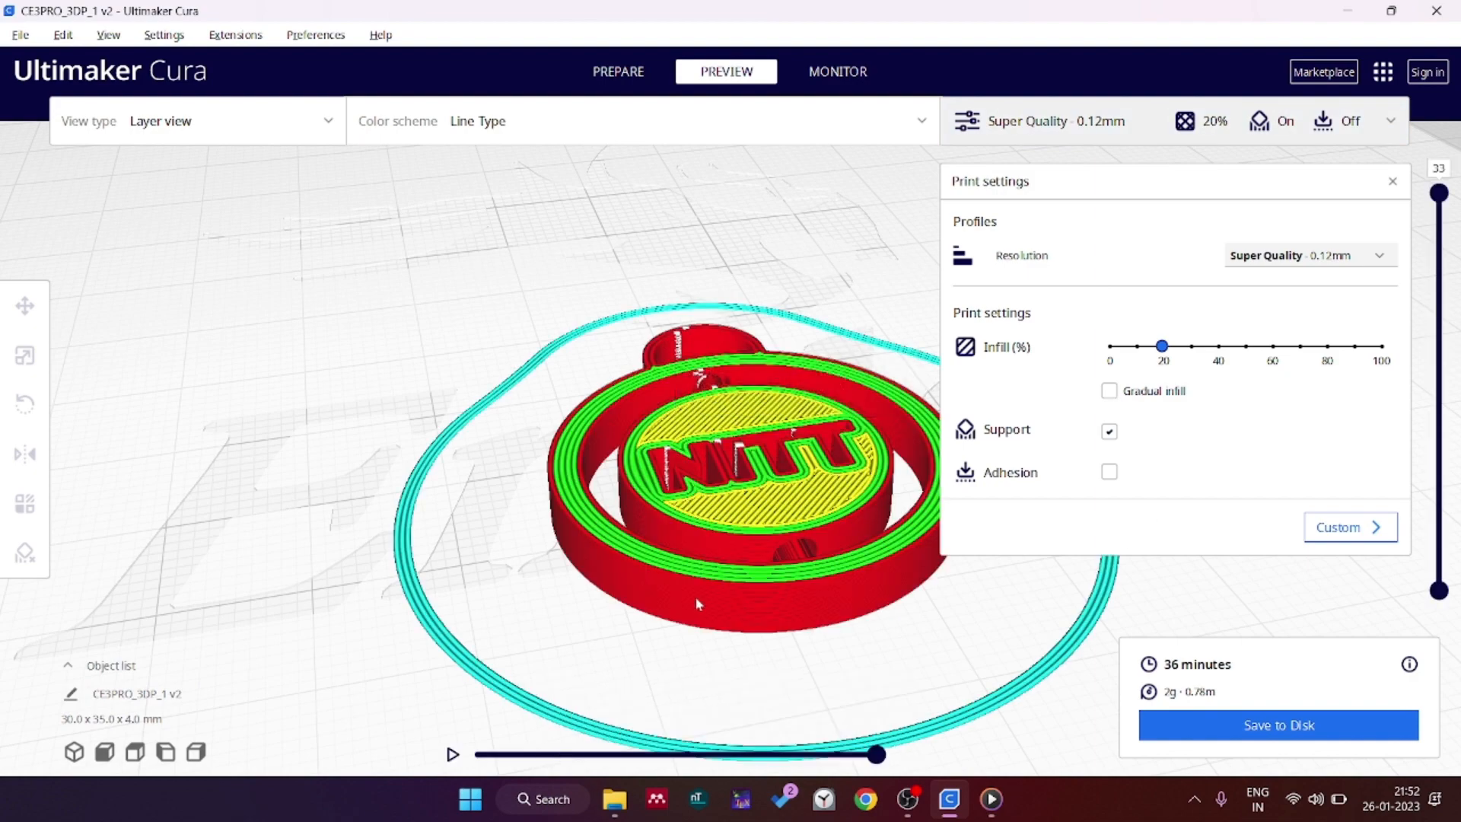
- Examine the Super Quality layer preview of the keychain and check the available resolution profiles
{"action": "middle_click_drag", "start_coordinate": [695, 603], "coordinate": [610, 597]}
{"action": "scroll", "coordinate": [649, 613], "scroll_direction": "up", "scroll_amount": 1}
{"action": "scroll", "coordinate": [647, 608], "scroll_direction": "up", "scroll_amount": 1}
{"action": "mouse_move", "coordinate": [716, 661]}
{"action": "right_mouse_down"}
{"action": "mouse_move", "coordinate": [735, 647]}
{"action": "mouse_move", "coordinate": [724, 674]}
{"action": "right_mouse_up"}
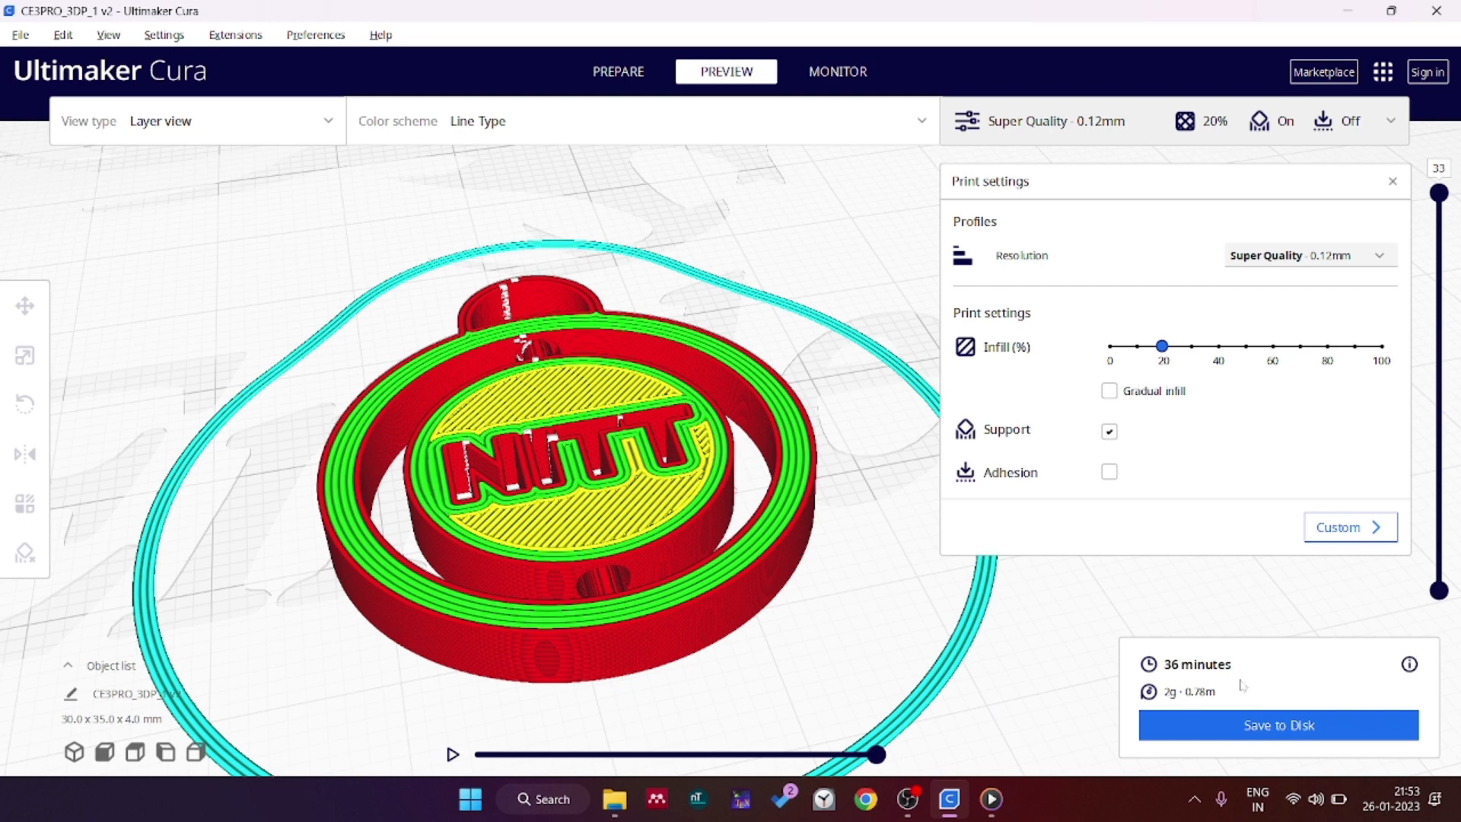
{"action": "left_click", "coordinate": [1368, 261]}
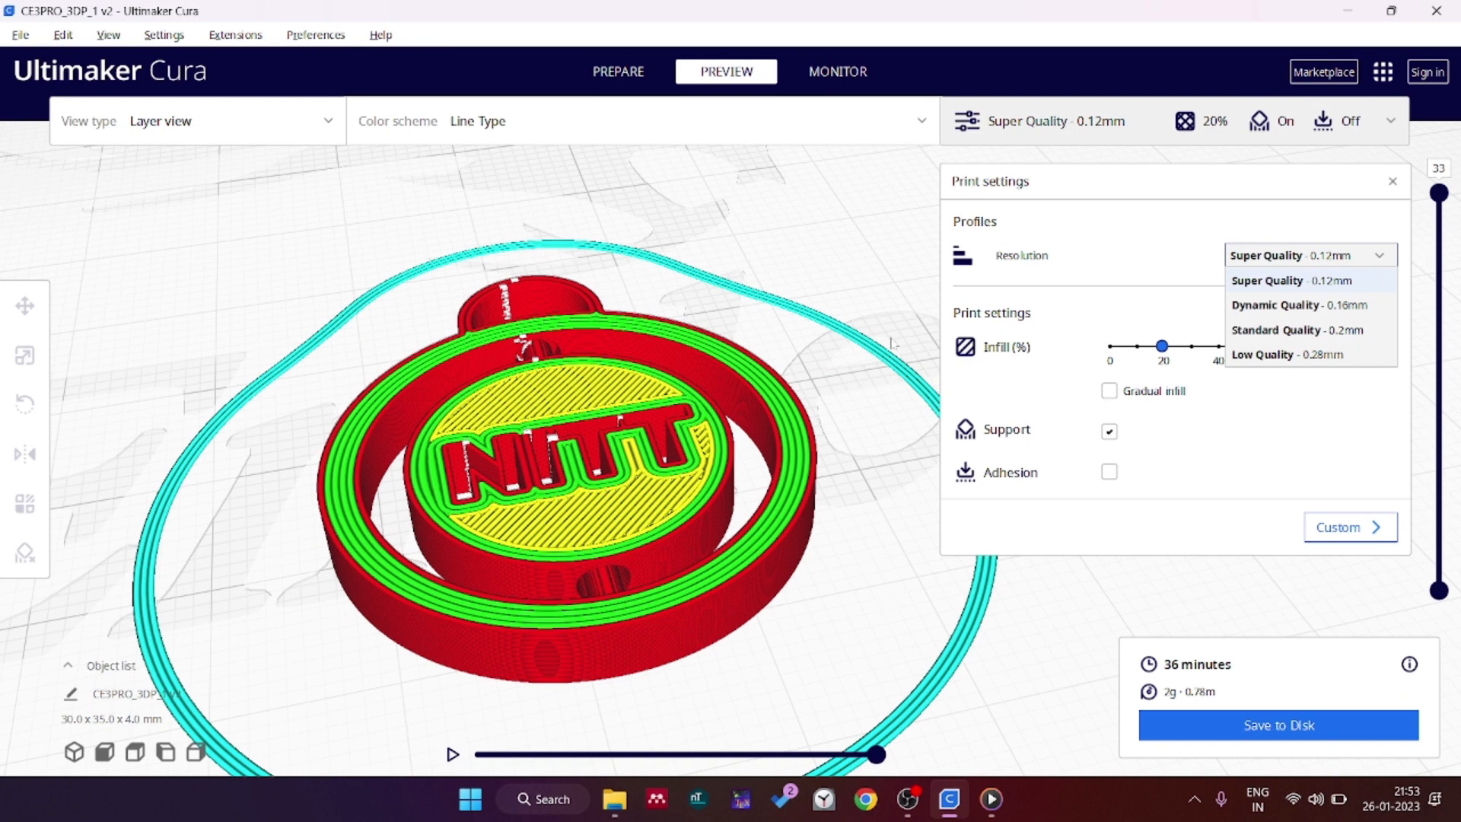
{"action": "left_click", "coordinate": [879, 315]}
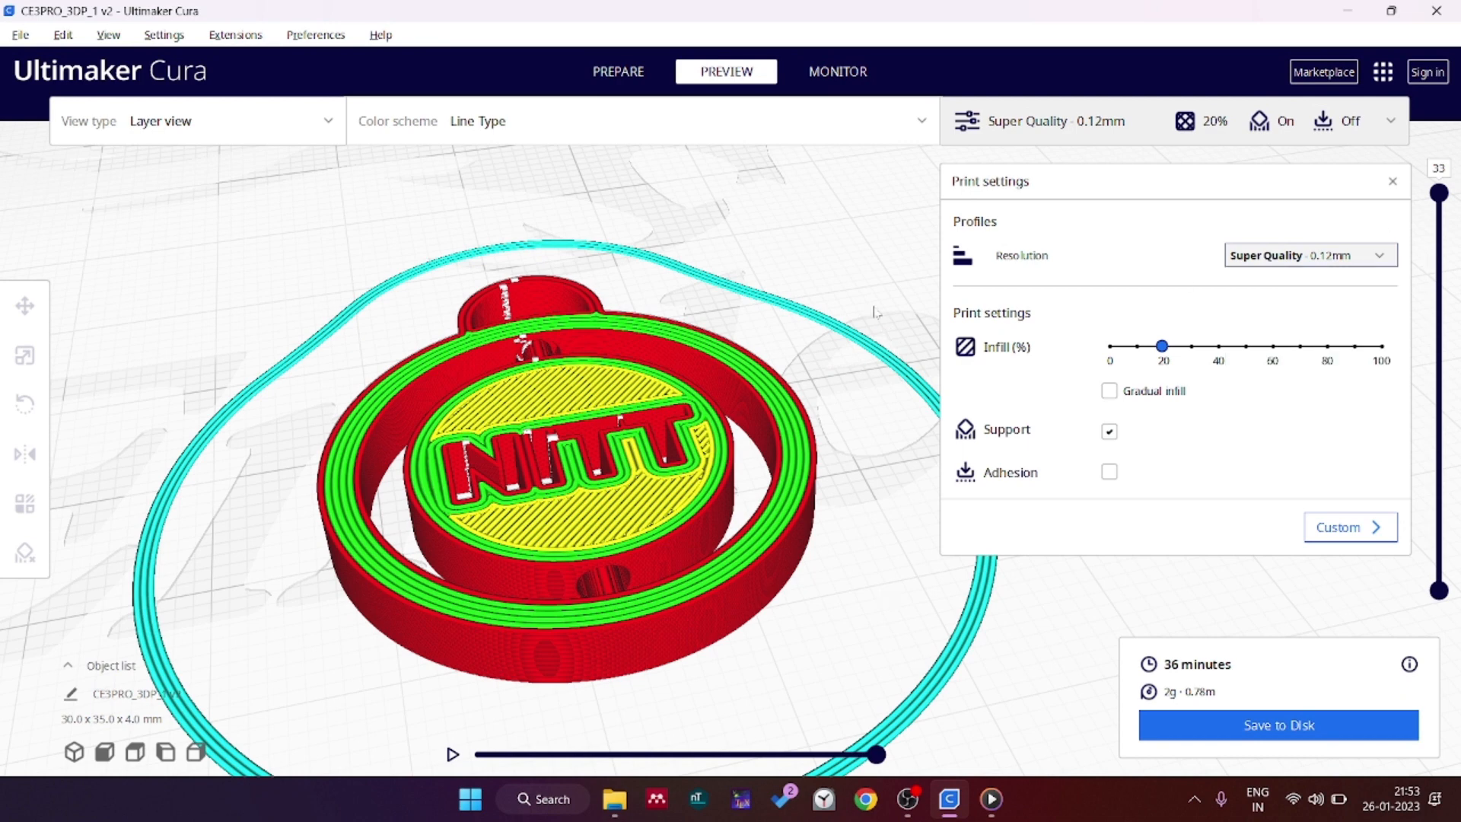
{"action": "left_click", "coordinate": [1018, 137]}
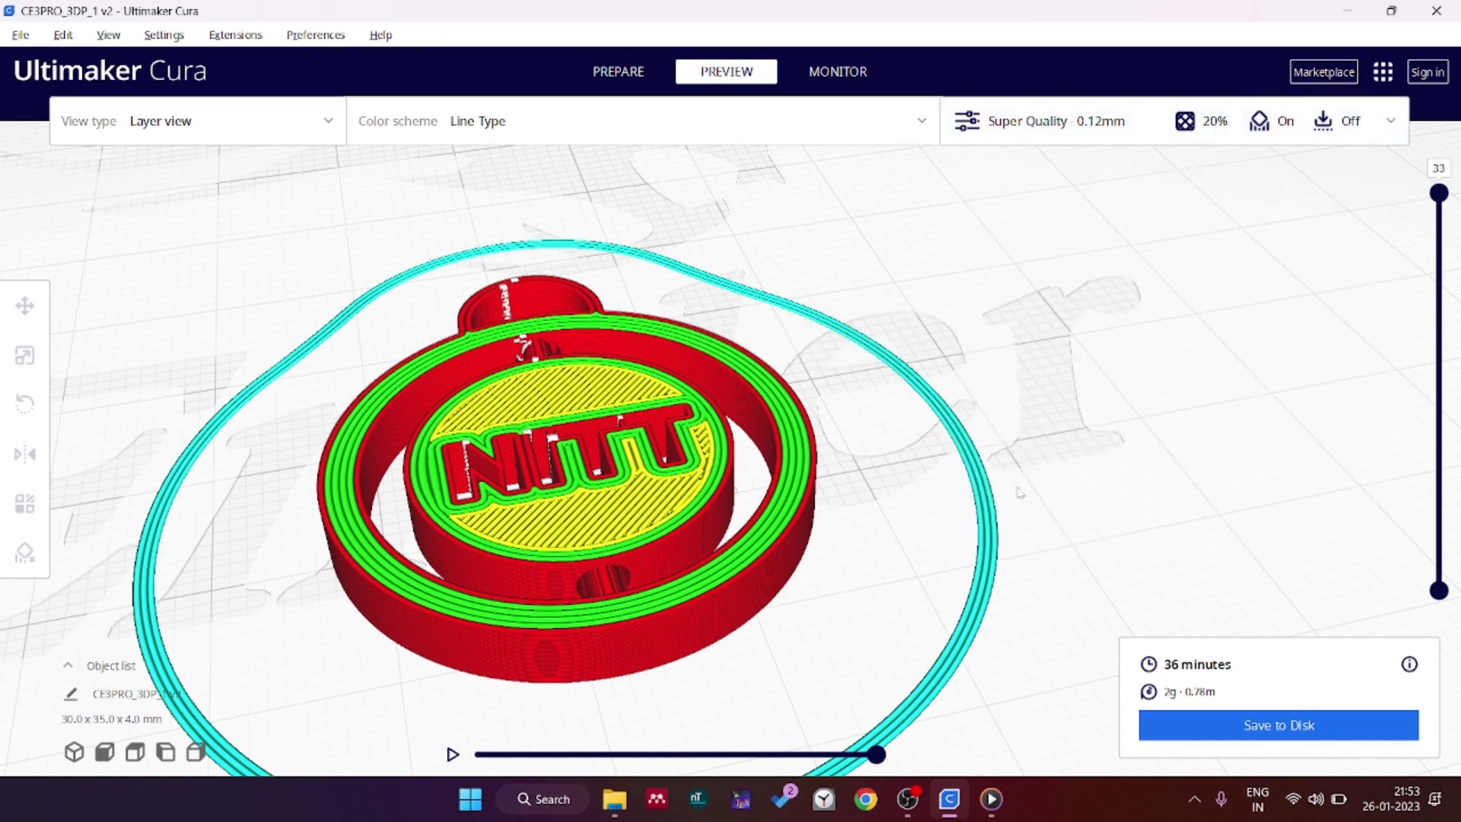
{"action": "middle_click_drag", "start_coordinate": [1020, 493], "coordinate": [1035, 503]}
{"action": "right_click_drag", "start_coordinate": [1040, 520], "coordinate": [1002, 371]}
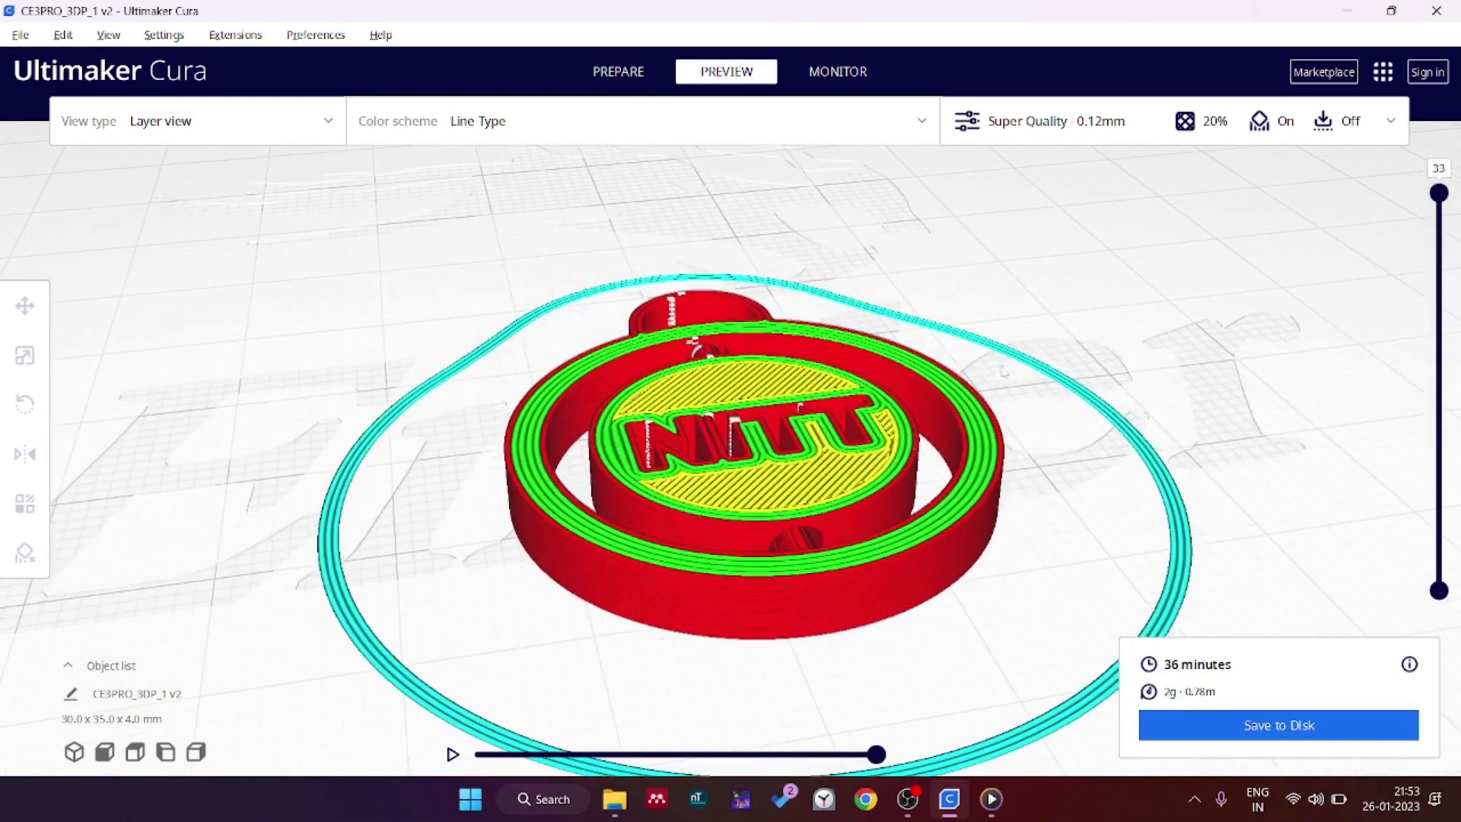
{"action": "scroll", "coordinate": [904, 395], "scroll_direction": "down", "scroll_amount": 3}
- Set the resolution profile to Standard Quality - 0.2mm and slice the keychain again
{"action": "left_click", "coordinate": [1096, 134]}
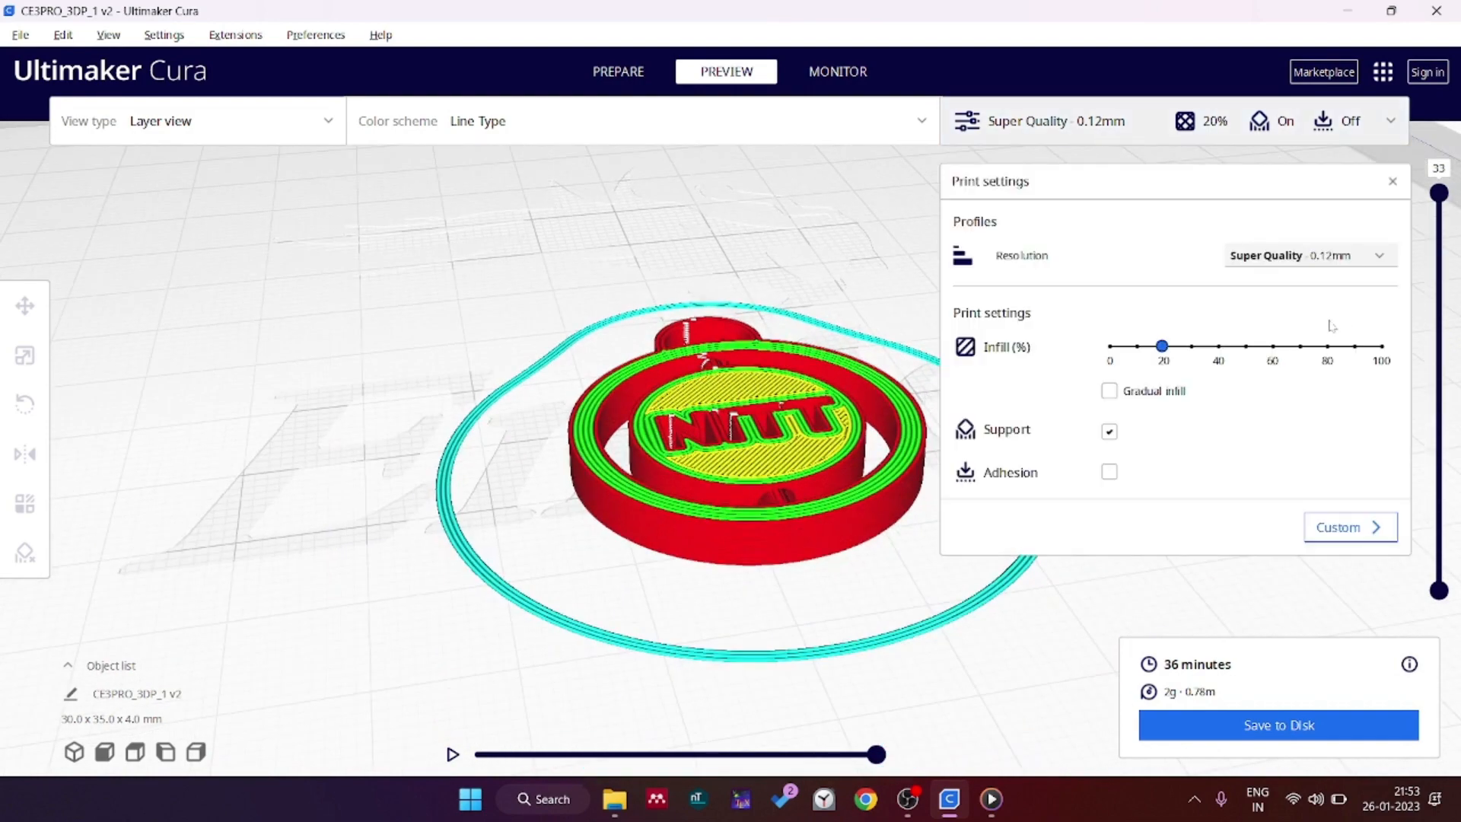
{"action": "left_click", "coordinate": [1330, 258]}
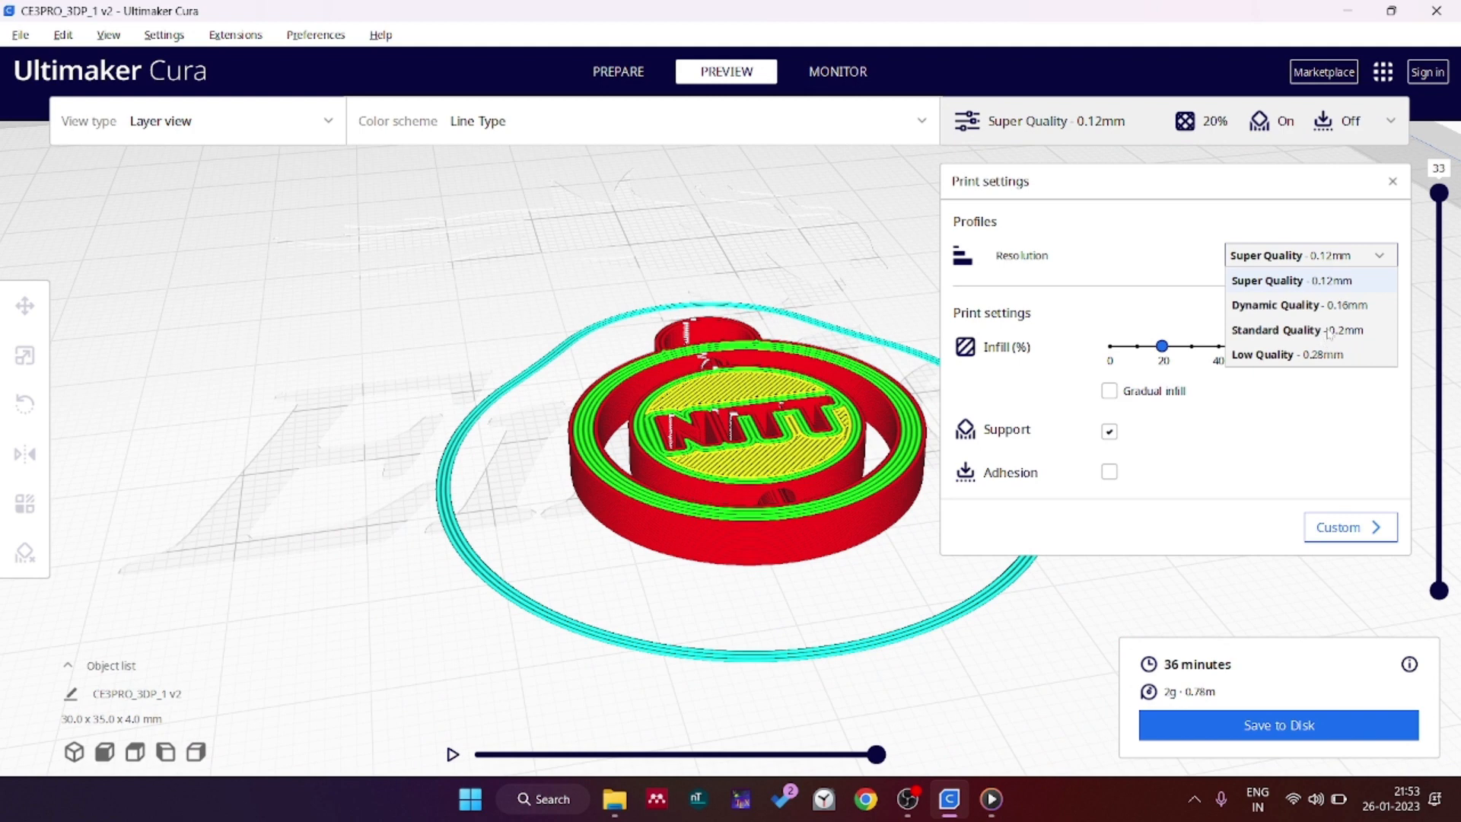
{"action": "left_click", "coordinate": [1328, 331]}
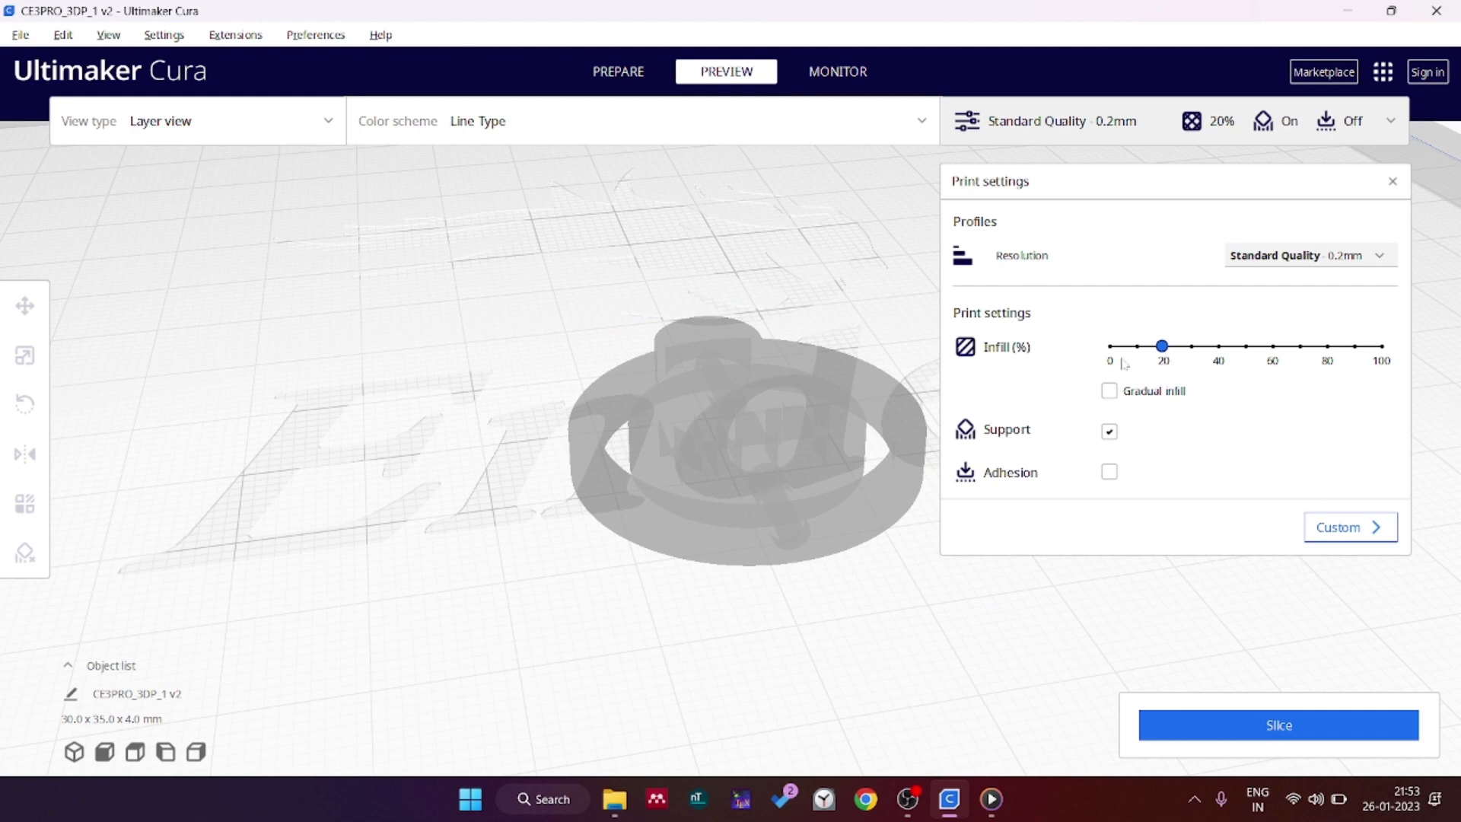
{"action": "middle_click_drag", "start_coordinate": [727, 444], "coordinate": [580, 444]}
{"action": "scroll", "coordinate": [618, 486], "scroll_direction": "up", "scroll_amount": 4}
{"action": "mouse_move", "coordinate": [678, 501]}
{"action": "right_mouse_down"}
{"action": "mouse_move", "coordinate": [696, 518]}
{"action": "mouse_move", "coordinate": [679, 500]}
{"action": "right_mouse_up"}
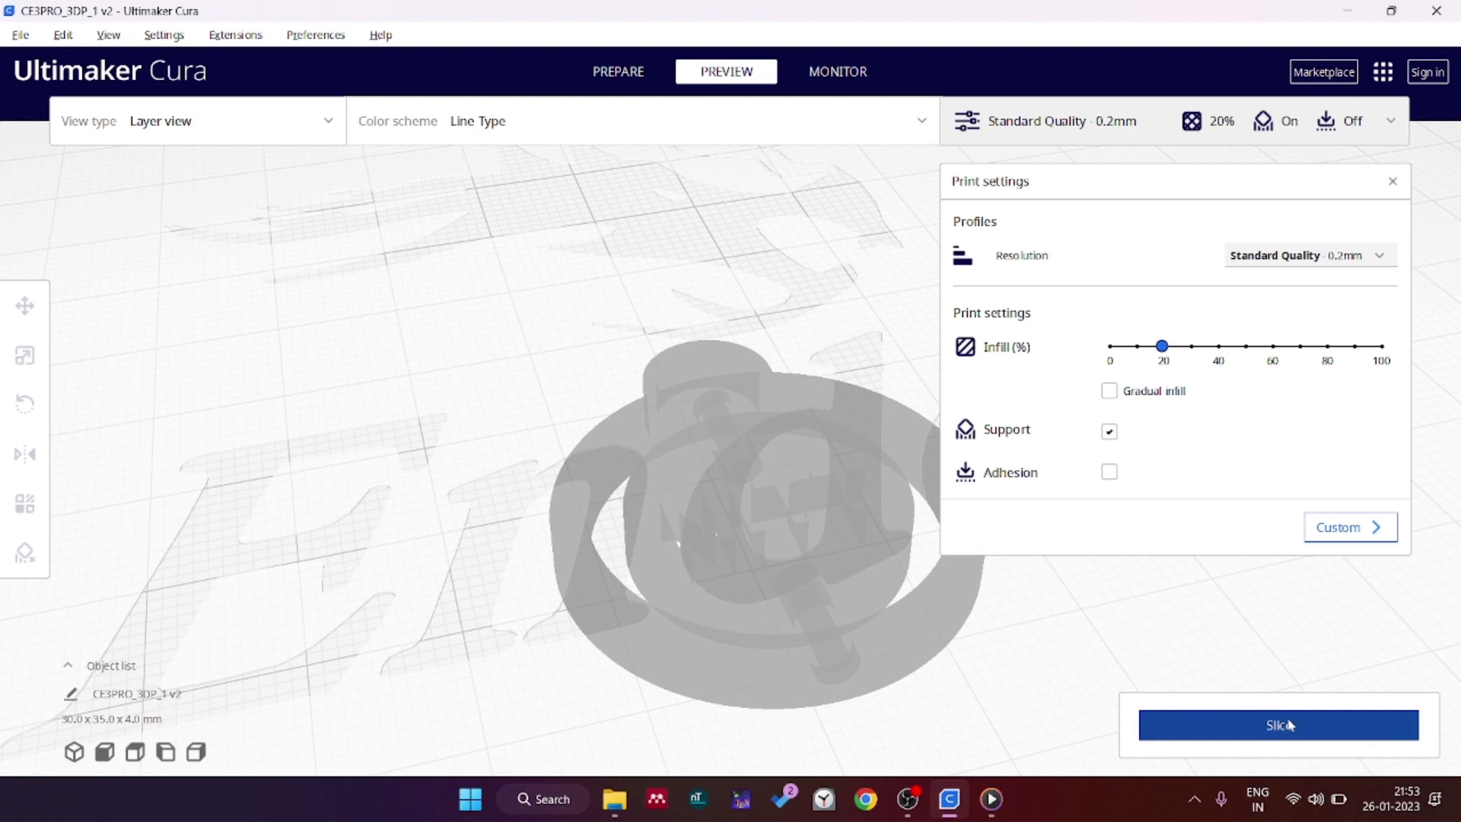
{"action": "left_click", "coordinate": [1152, 724]}
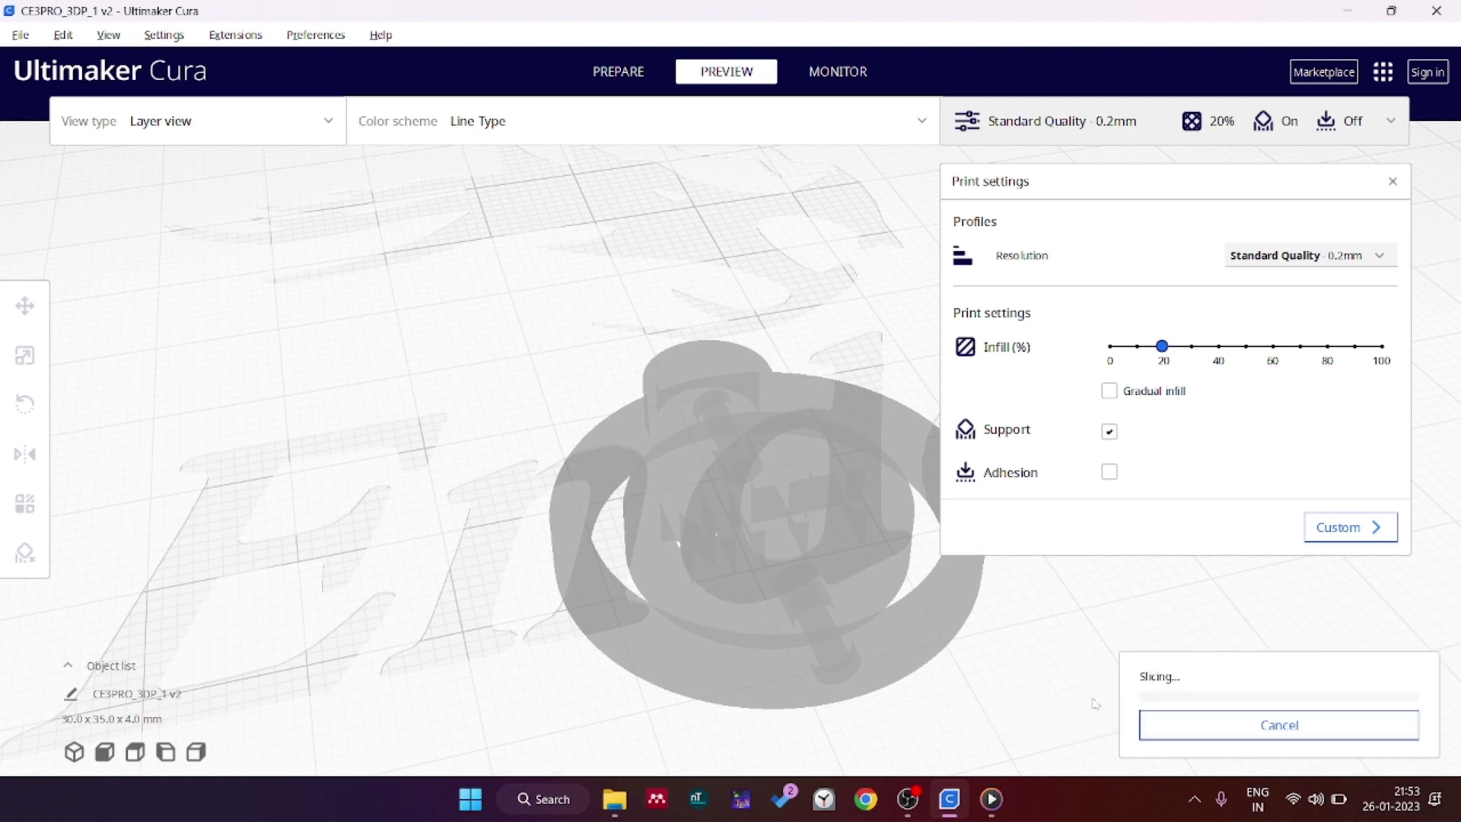
{"action": "right_click_drag", "start_coordinate": [960, 669], "coordinate": [809, 619]}
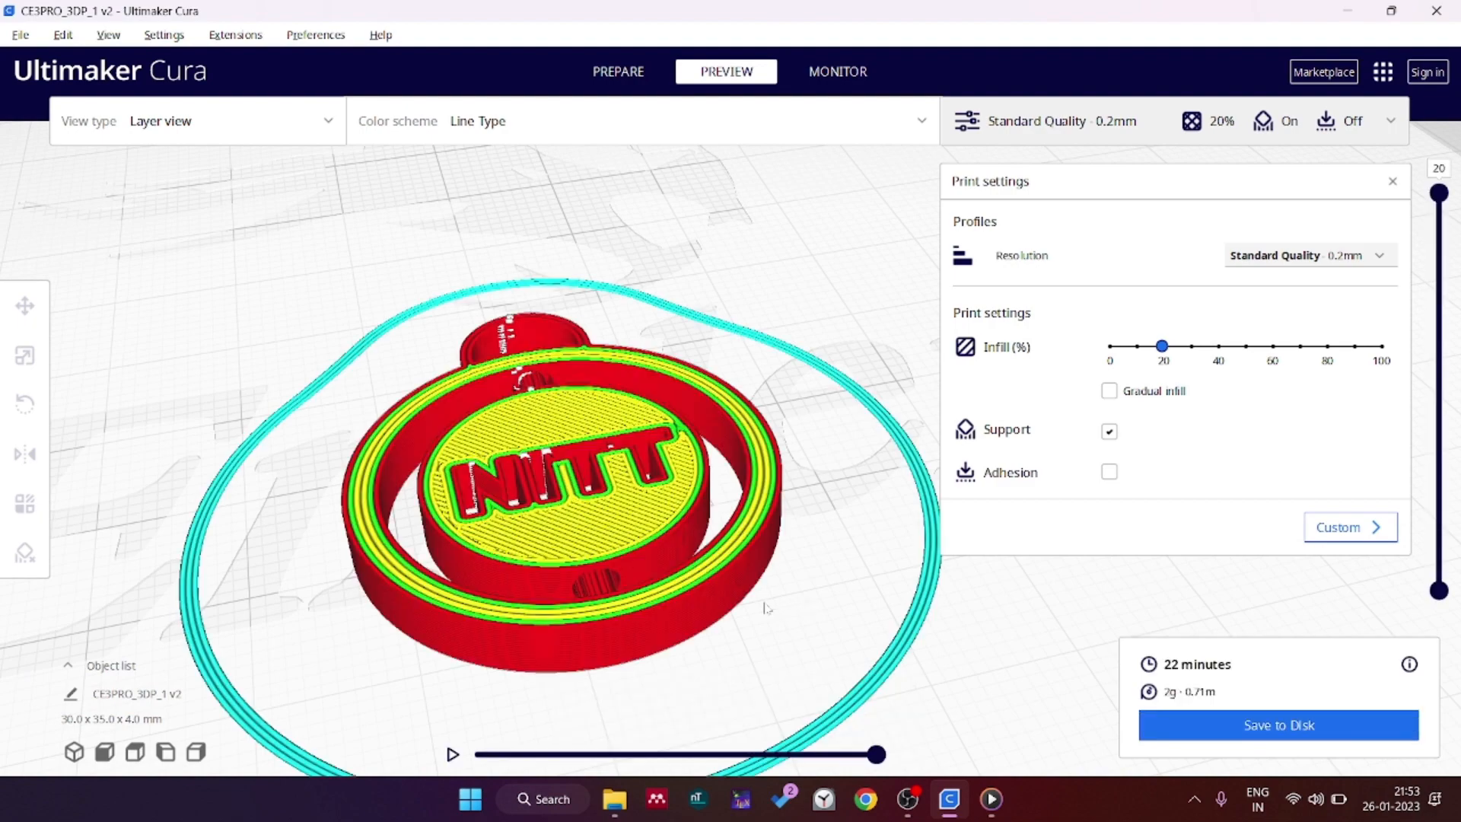
{"action": "right_click_drag", "start_coordinate": [772, 594], "coordinate": [1008, 531]}
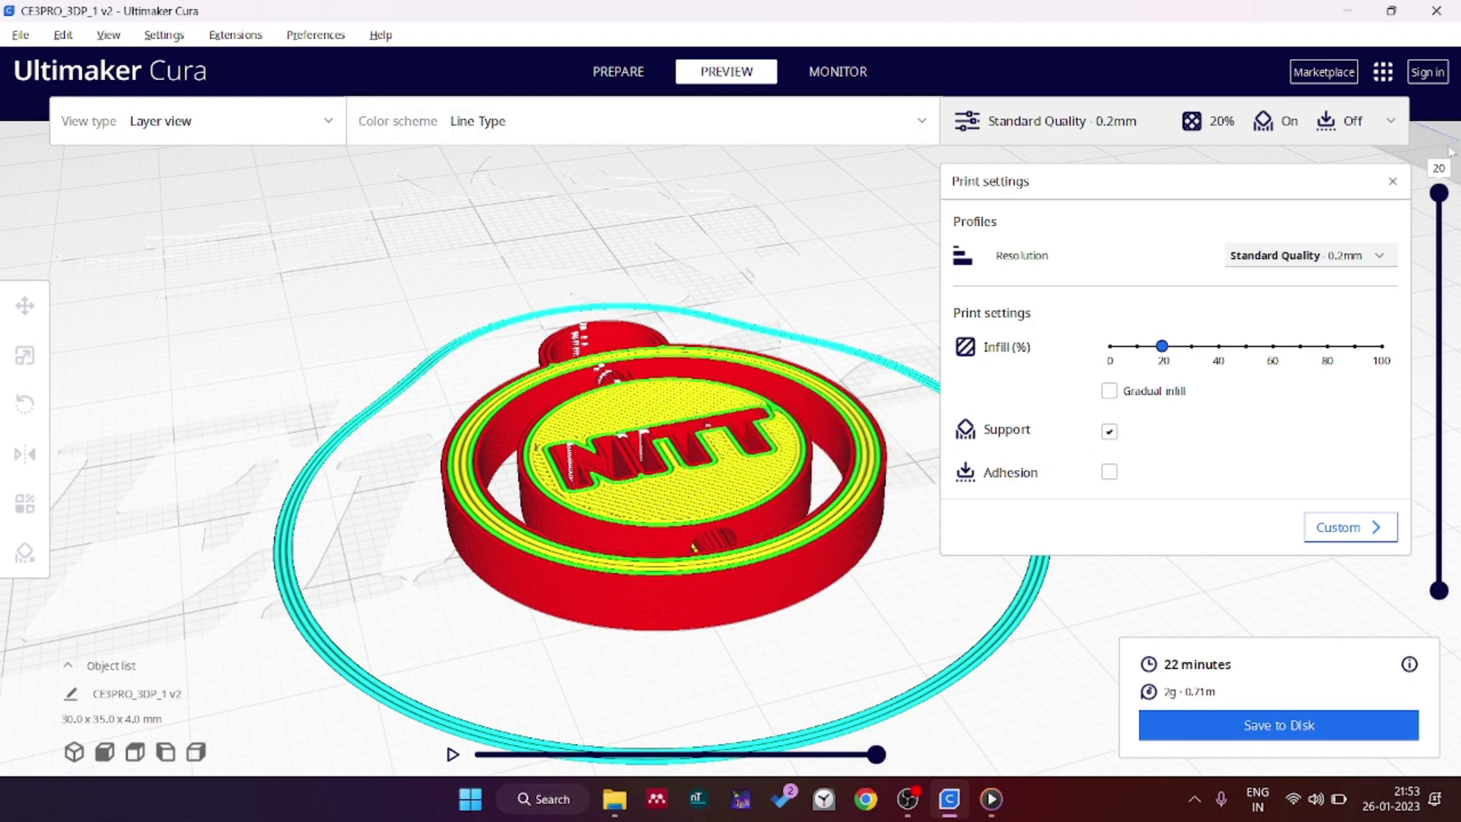
- Lower the preview to layer 14 and examine the keychain's internal infill pattern, lettering and connecting pins up close
{"action": "left_click_drag", "start_coordinate": [1438, 193], "coordinate": [1439, 312]}
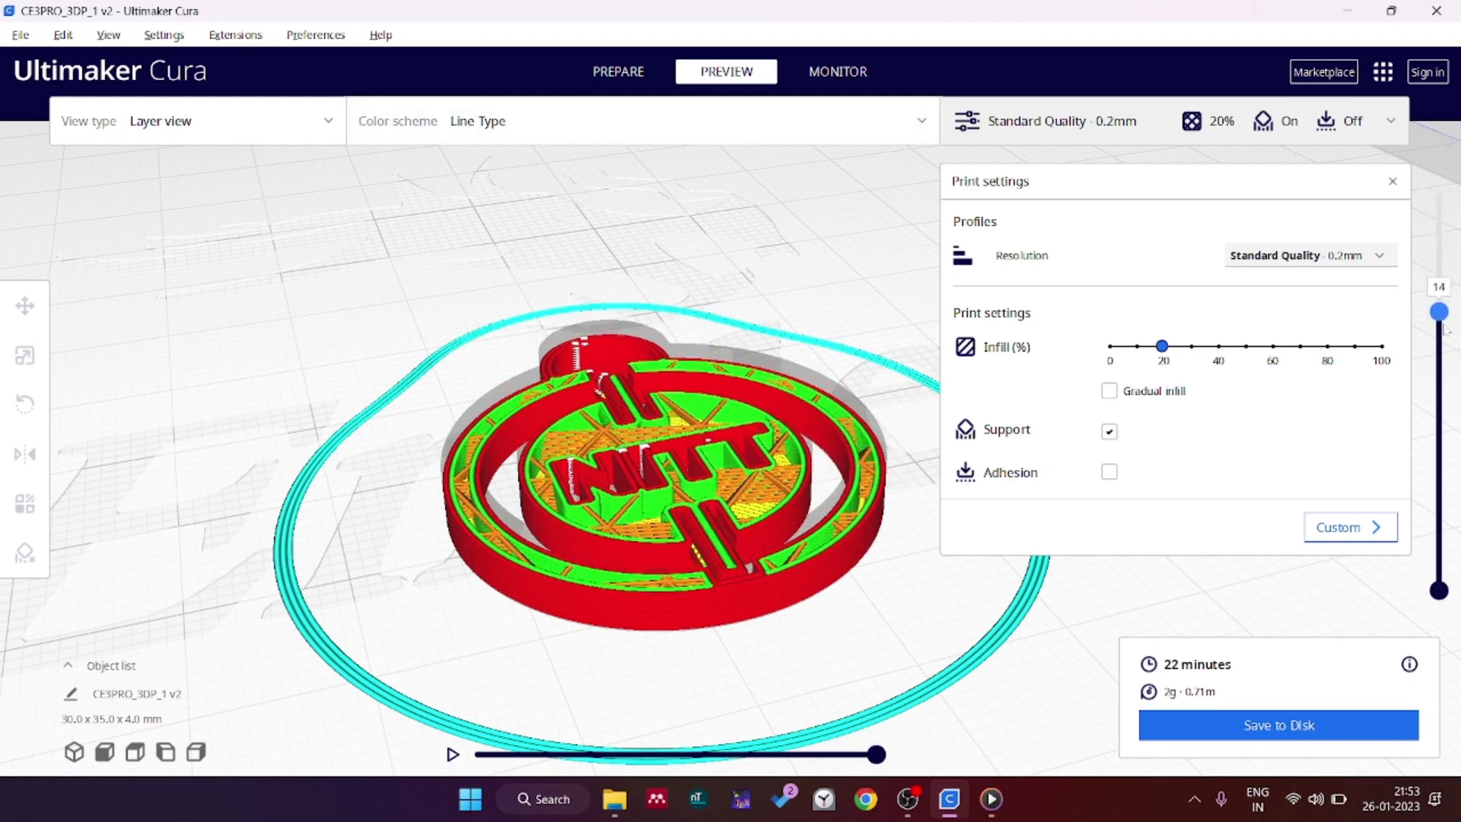
{"action": "scroll", "coordinate": [683, 586], "scroll_direction": "up", "scroll_amount": 2}
{"action": "scroll", "coordinate": [682, 587], "scroll_direction": "up", "scroll_amount": 2}
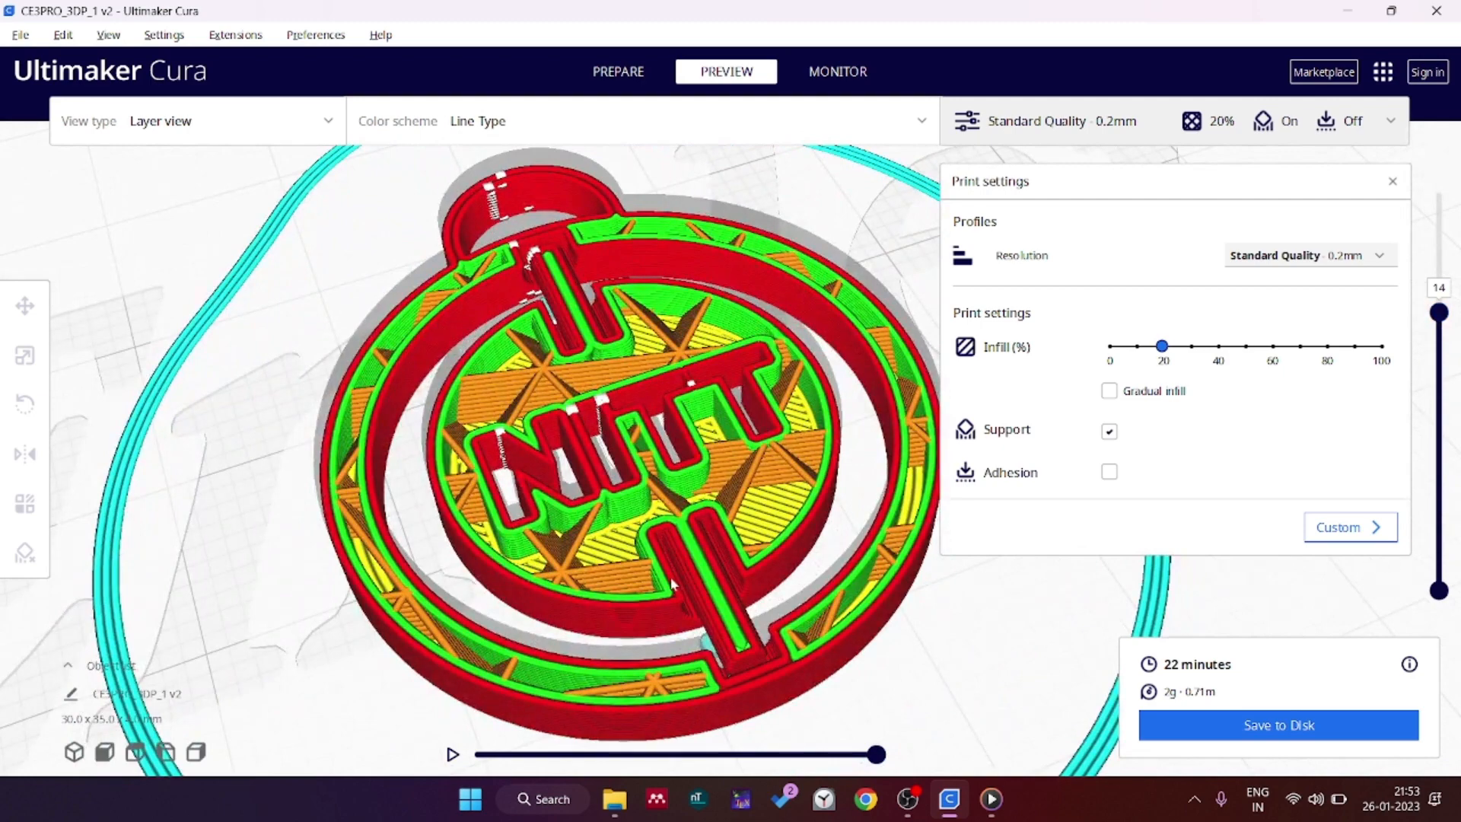
{"action": "scroll", "coordinate": [672, 584], "scroll_direction": "up", "scroll_amount": 2}
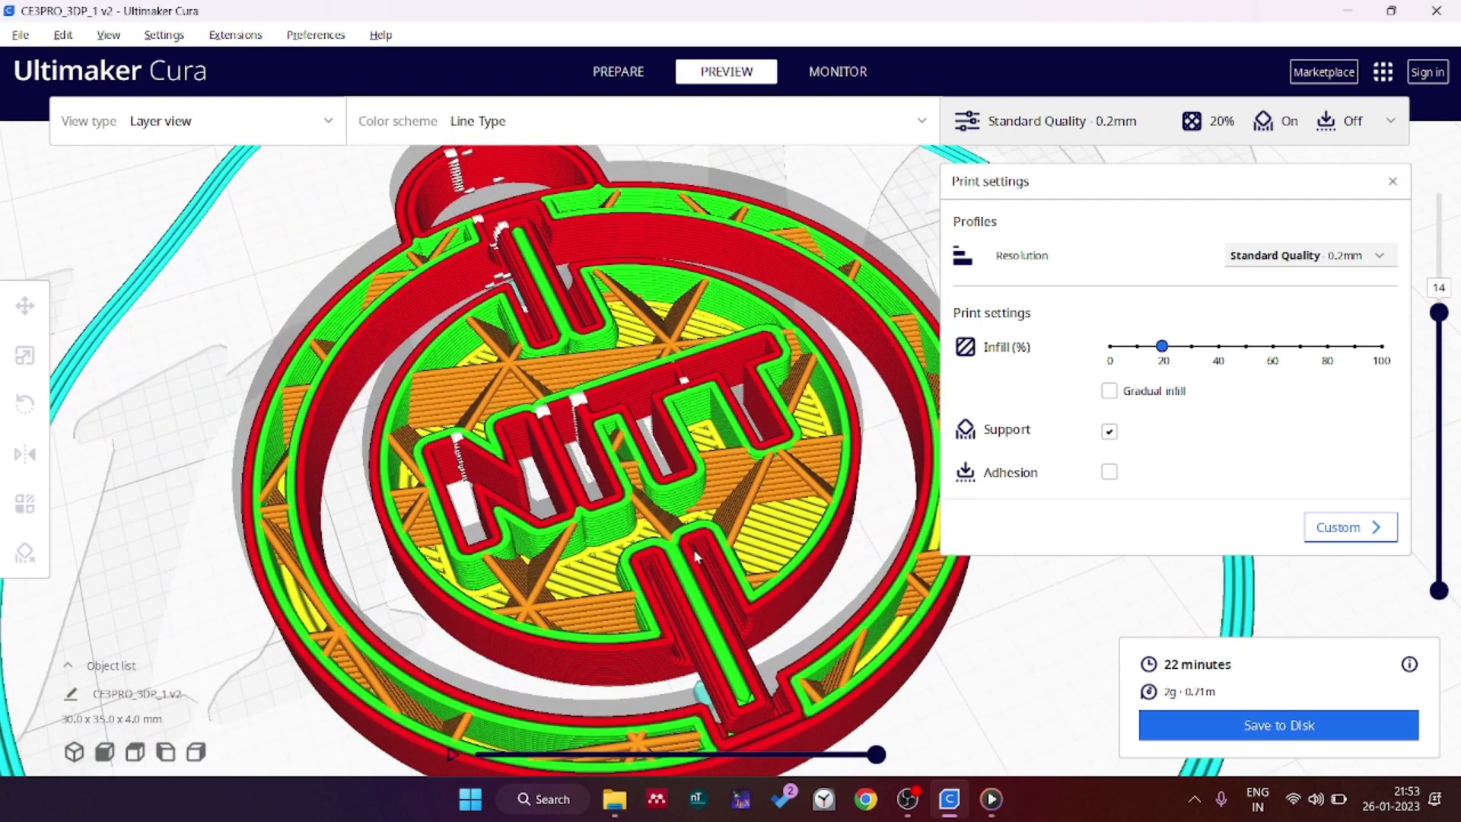
{"action": "scroll", "coordinate": [763, 591], "scroll_direction": "down", "scroll_amount": 3}
{"action": "scroll", "coordinate": [765, 588], "scroll_direction": "up", "scroll_amount": 3}
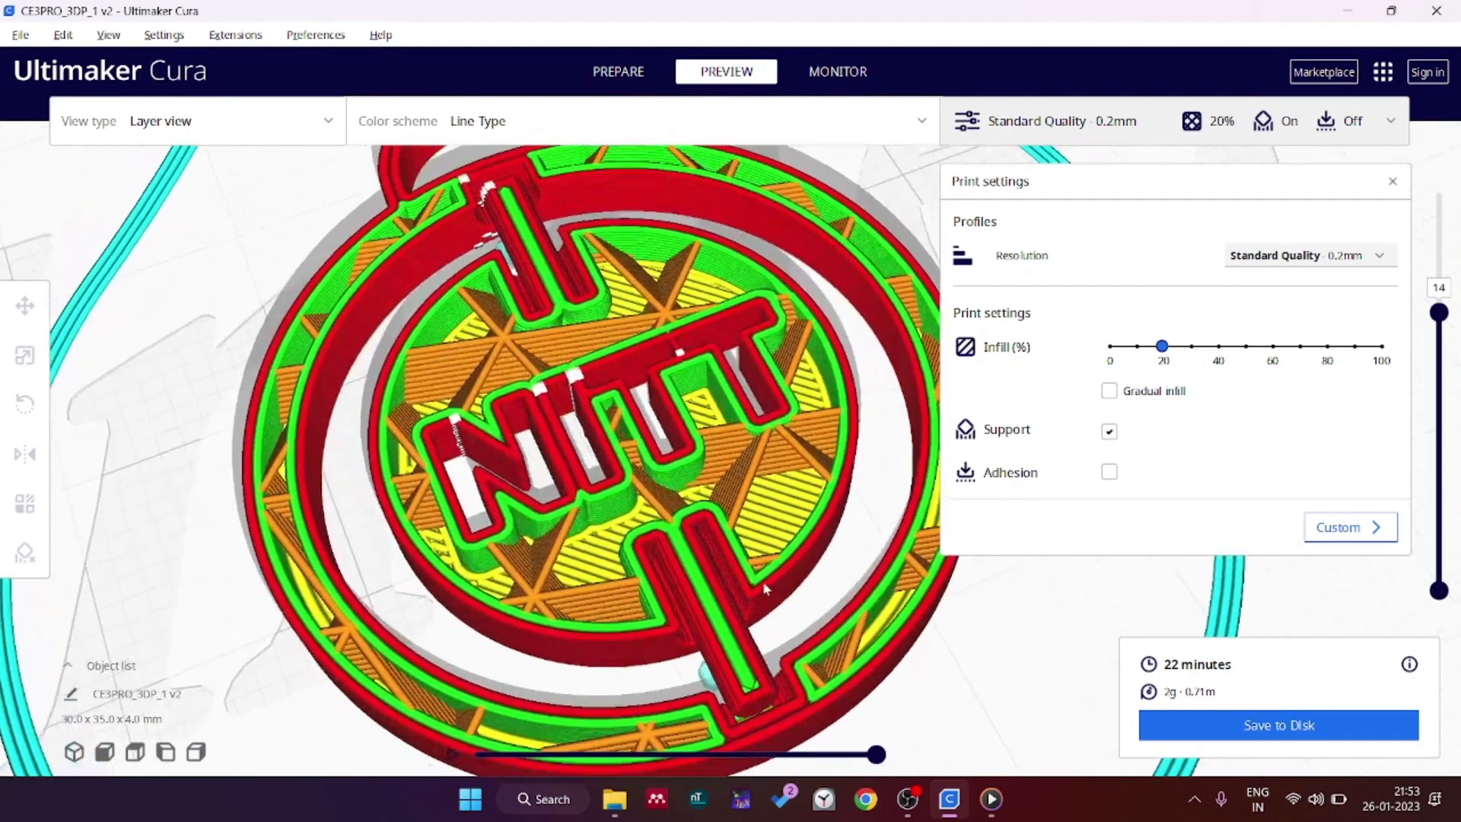
{"action": "scroll", "coordinate": [765, 588], "scroll_direction": "up", "scroll_amount": 2}
{"action": "scroll", "coordinate": [767, 594], "scroll_direction": "down", "scroll_amount": 2}
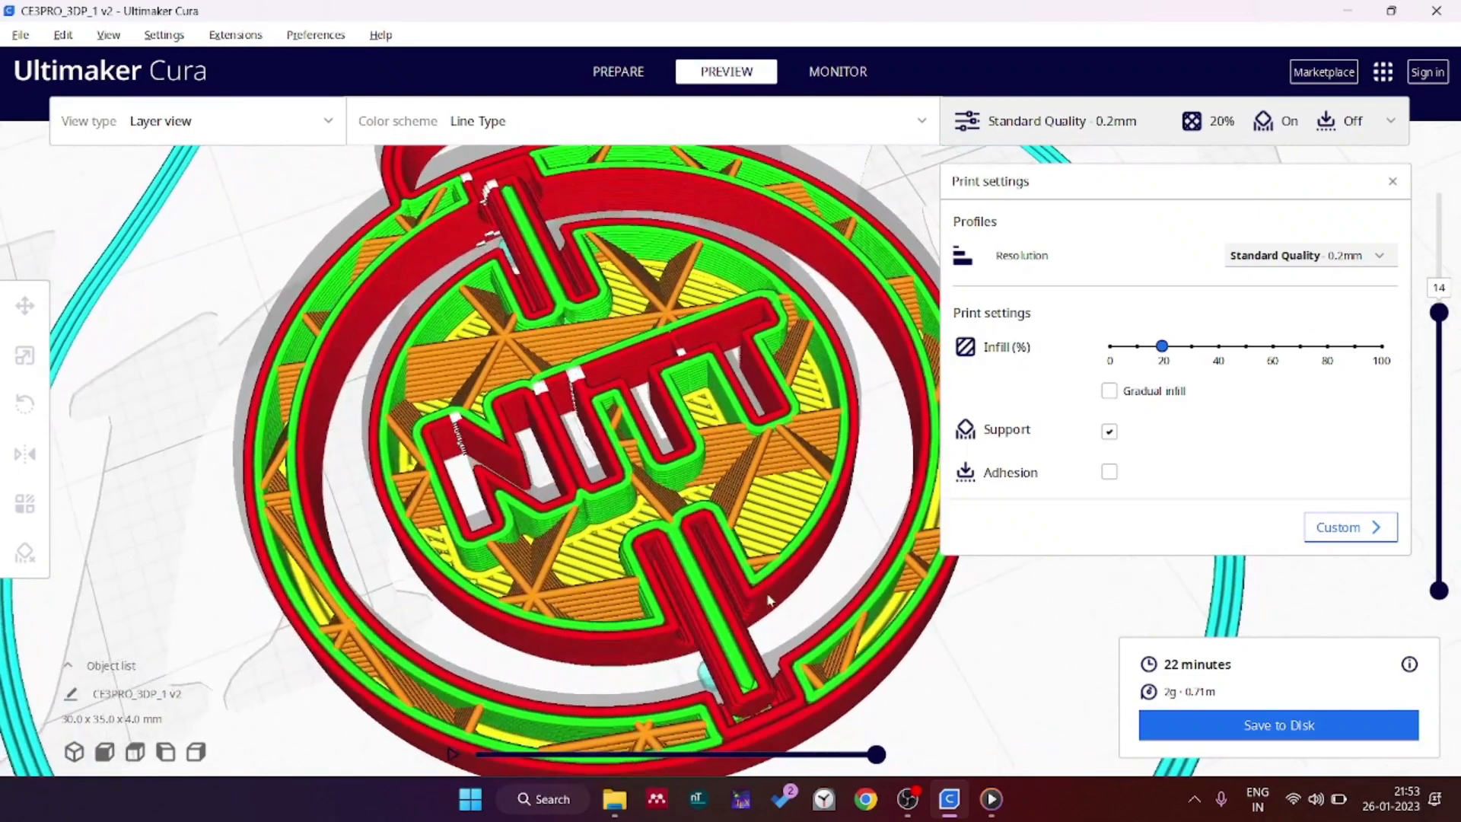
{"action": "right_click_drag", "start_coordinate": [767, 594], "coordinate": [752, 544]}
{"action": "scroll", "coordinate": [780, 461], "scroll_direction": "down", "scroll_amount": 3}
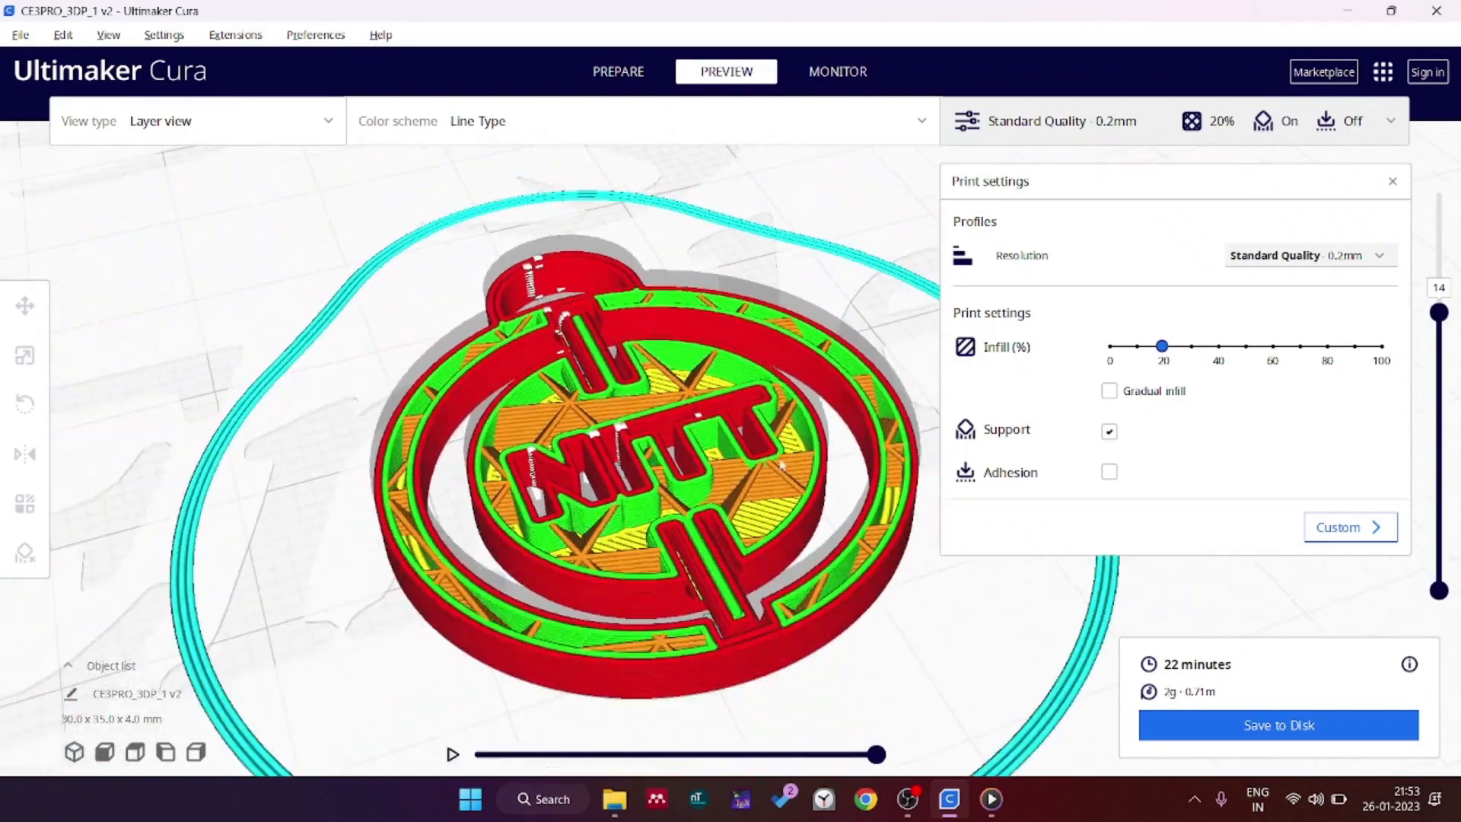
{"action": "right_click_drag", "start_coordinate": [825, 576], "coordinate": [791, 576]}
{"action": "scroll", "coordinate": [813, 610], "scroll_direction": "up", "scroll_amount": 2}
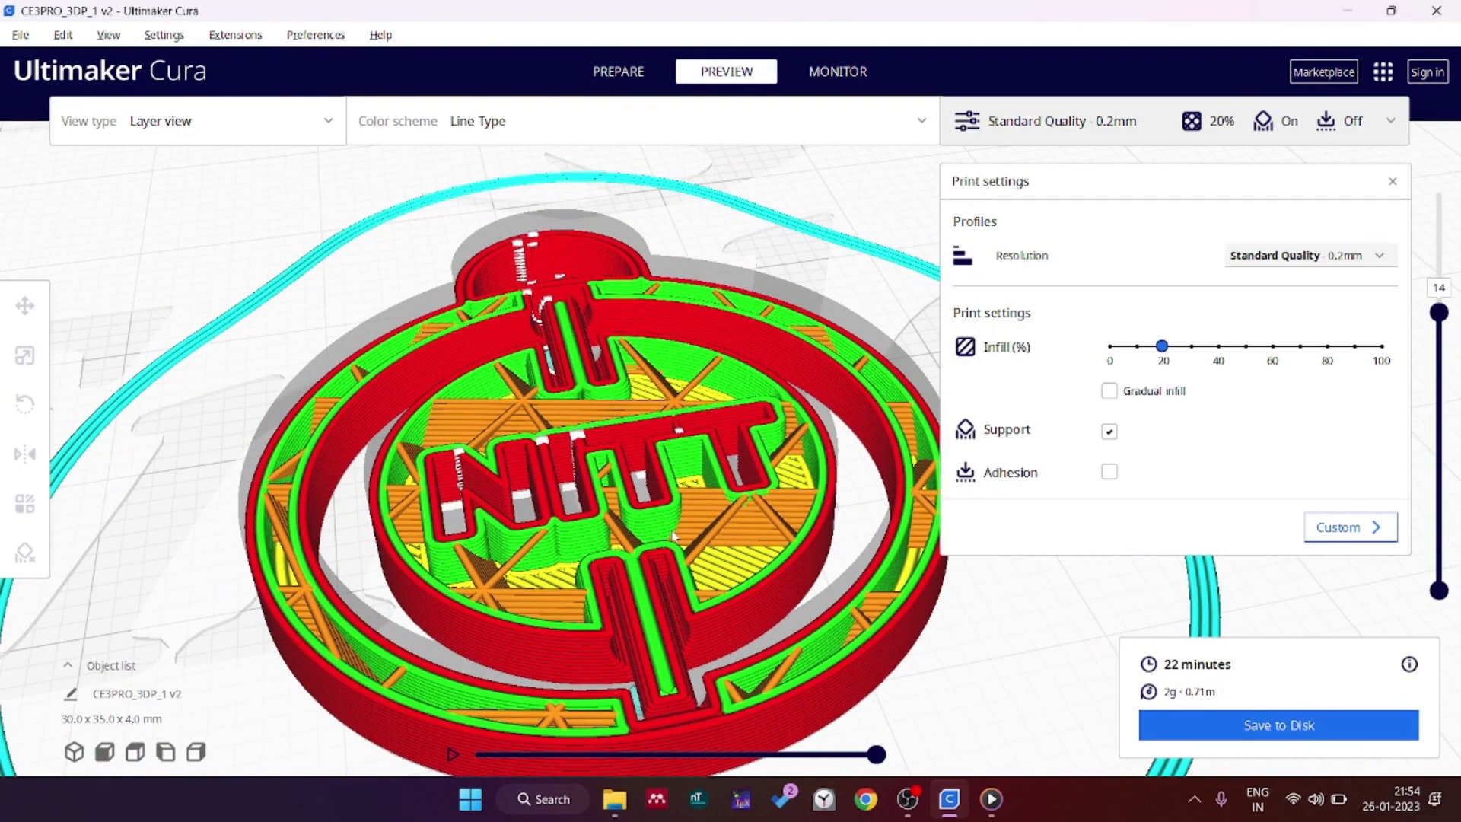
{"action": "right_click_drag", "start_coordinate": [636, 506], "coordinate": [652, 547]}
{"action": "left_click", "coordinate": [1109, 431]}
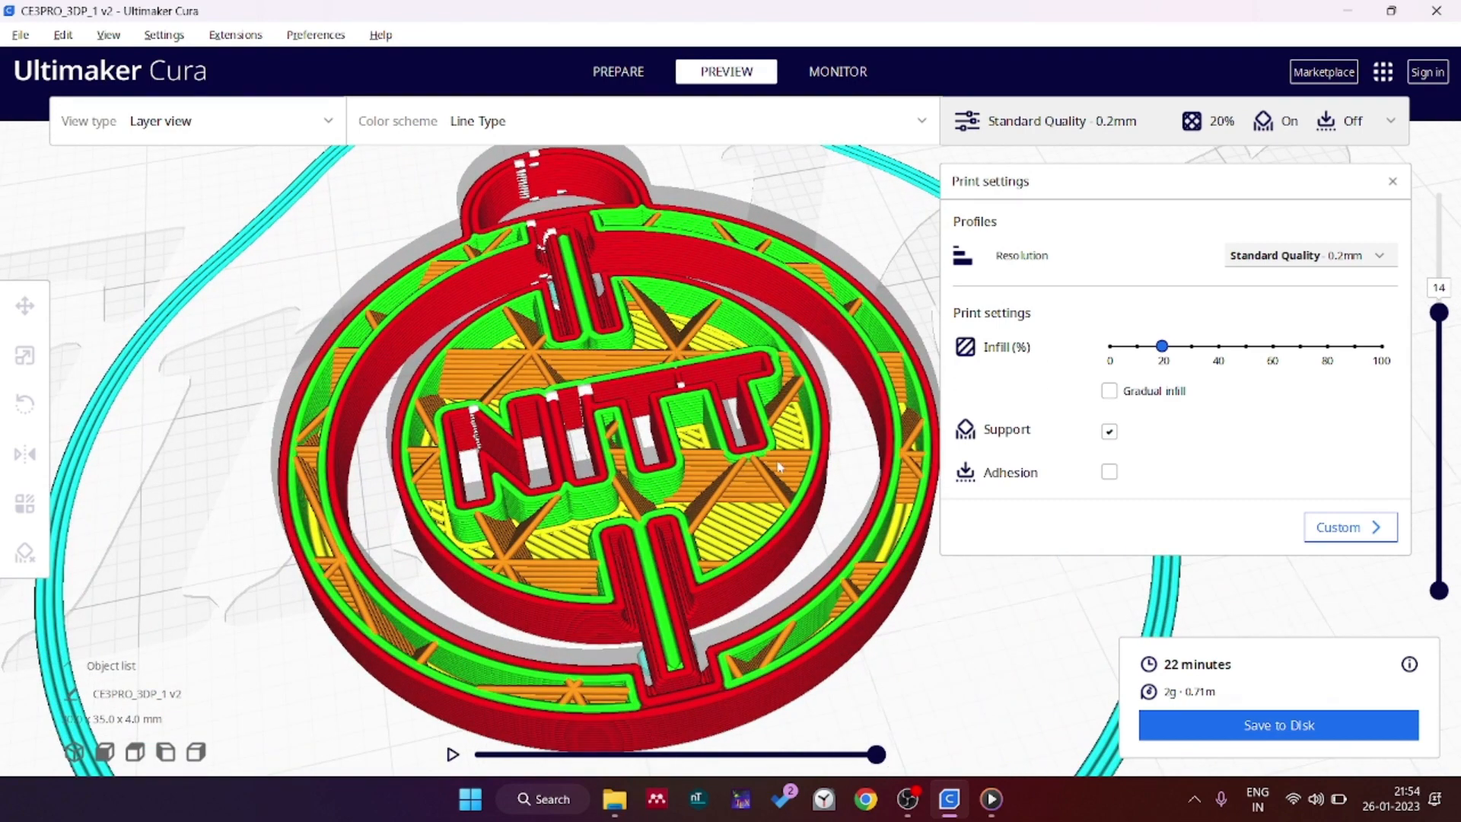
{"action": "scroll", "coordinate": [779, 467], "scroll_direction": "down", "scroll_amount": 2}
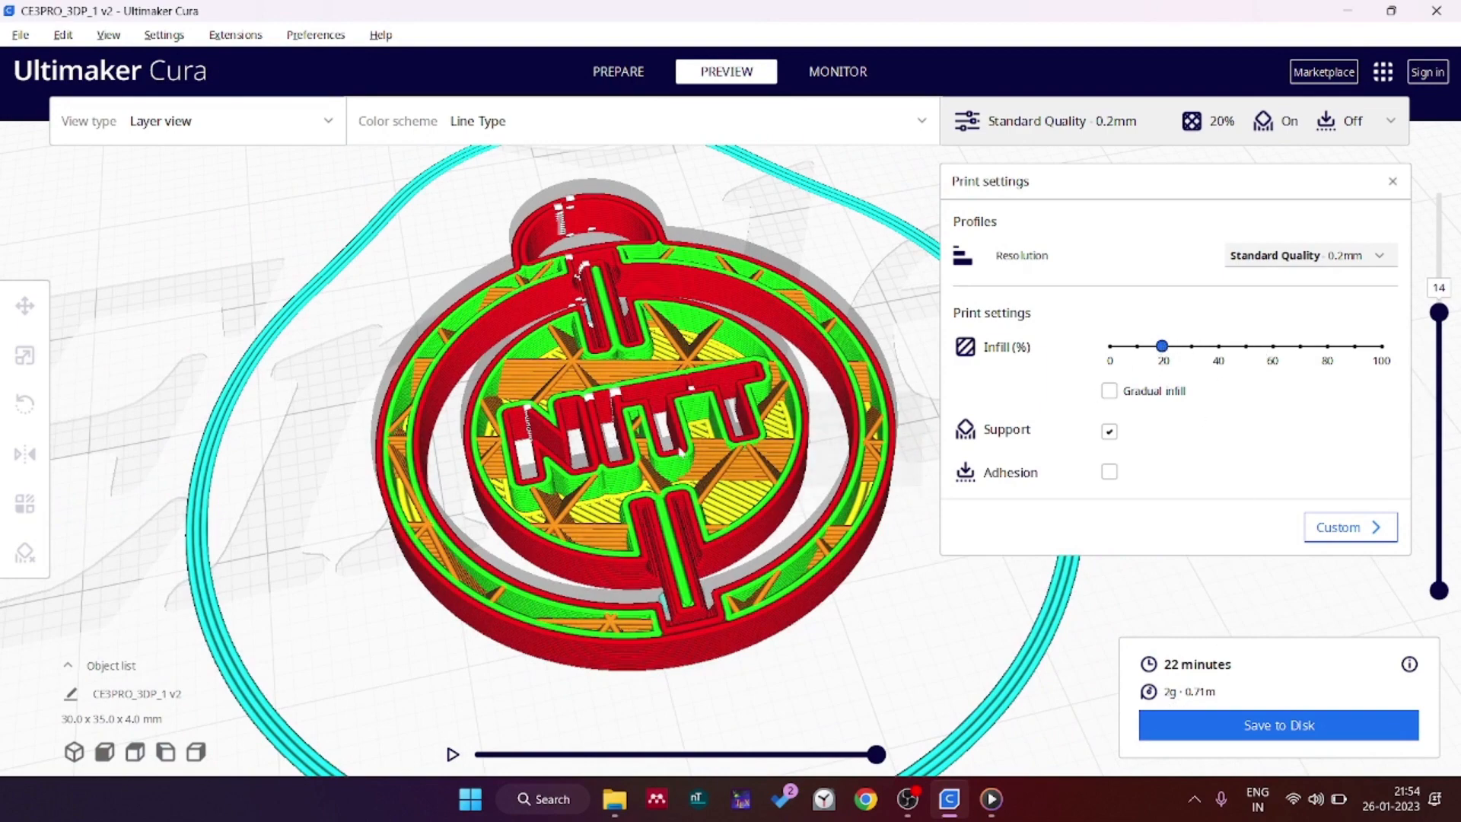
{"action": "scroll", "coordinate": [697, 482], "scroll_direction": "up", "scroll_amount": 2}
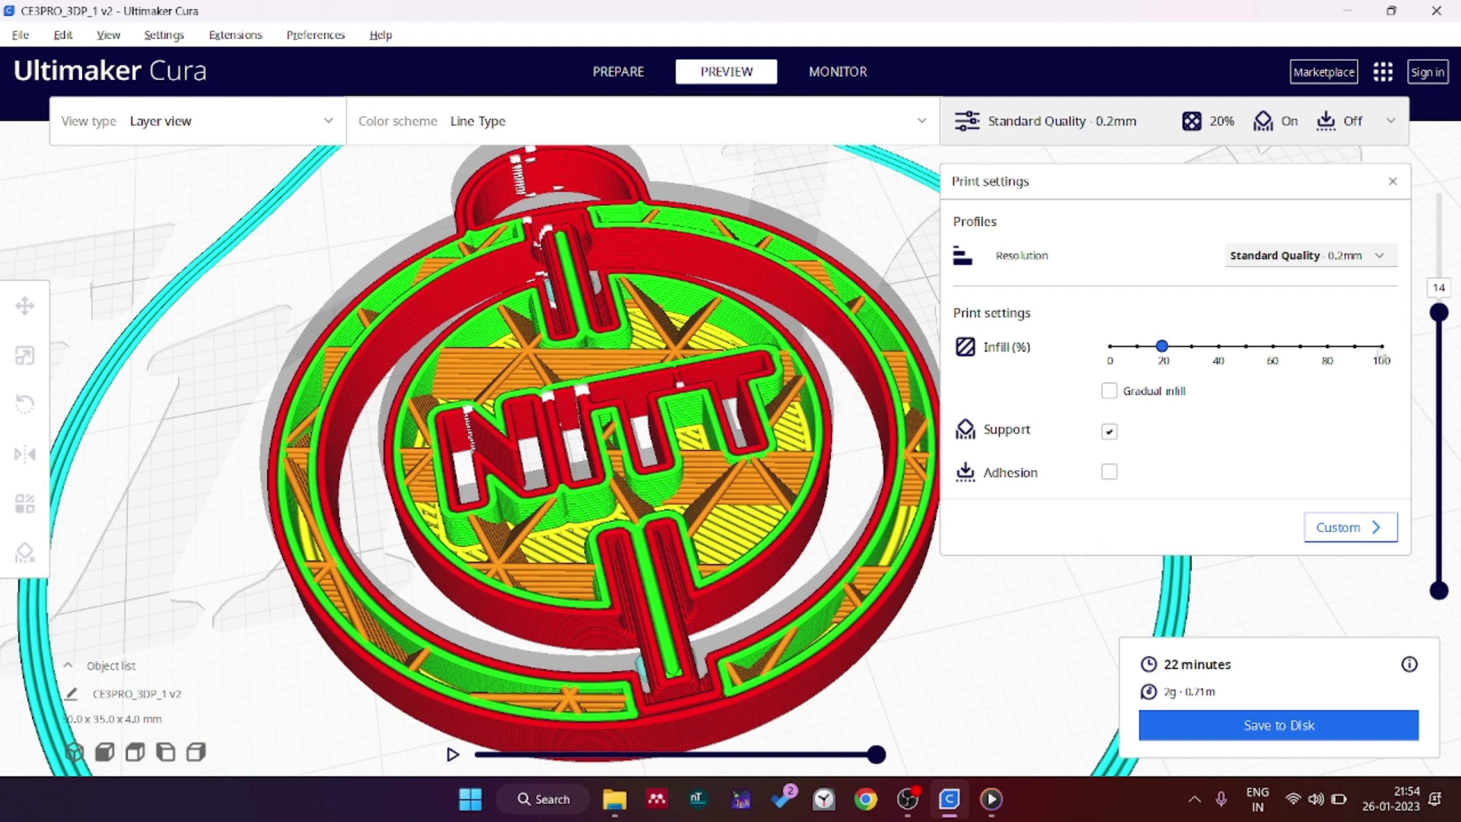
- Slice the keychain again with 100% infill and extend the preview to layer 20
{"action": "left_click", "coordinate": [1378, 347]}
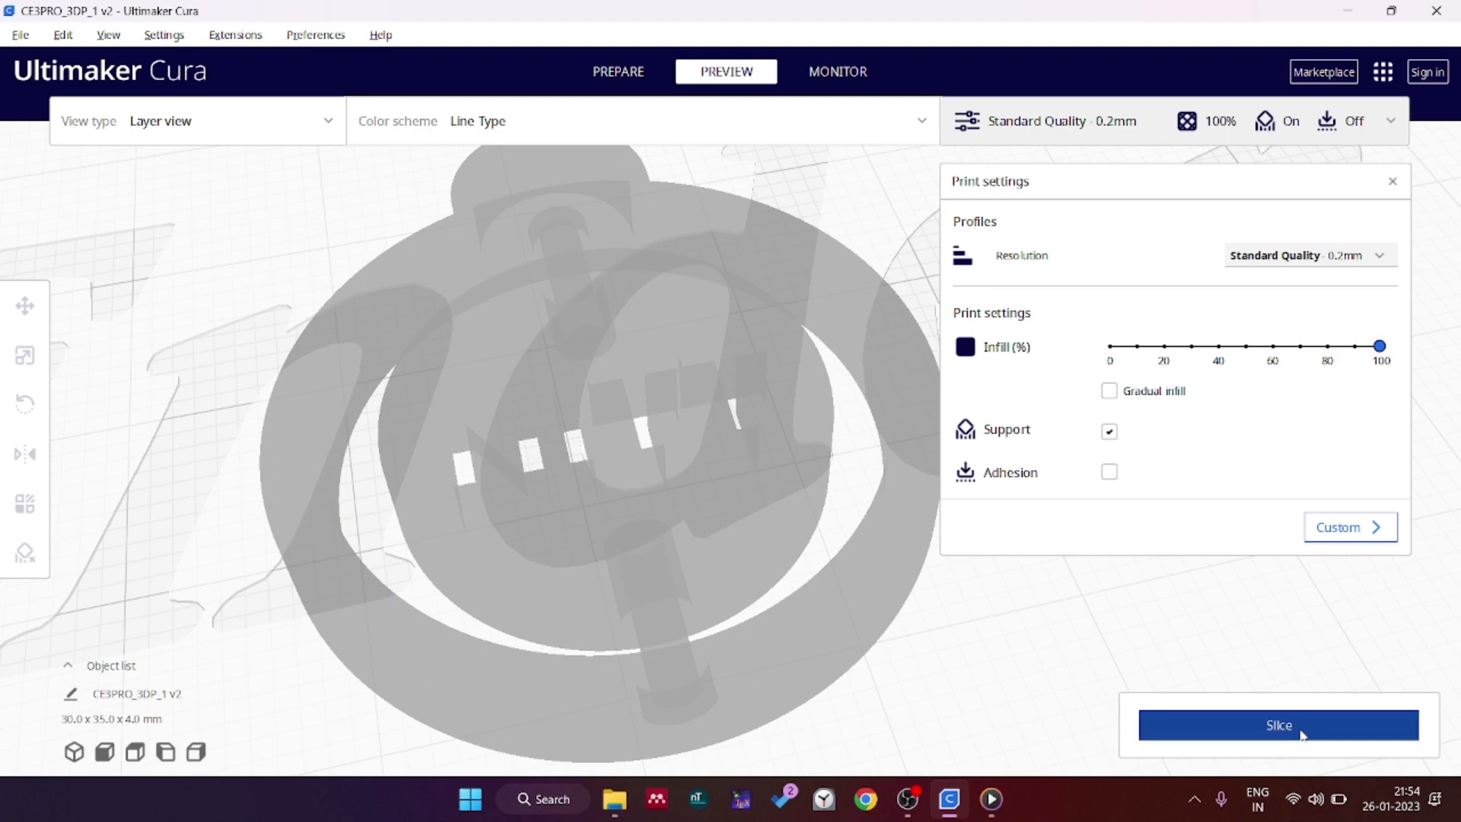
{"action": "left_click", "coordinate": [1221, 730]}
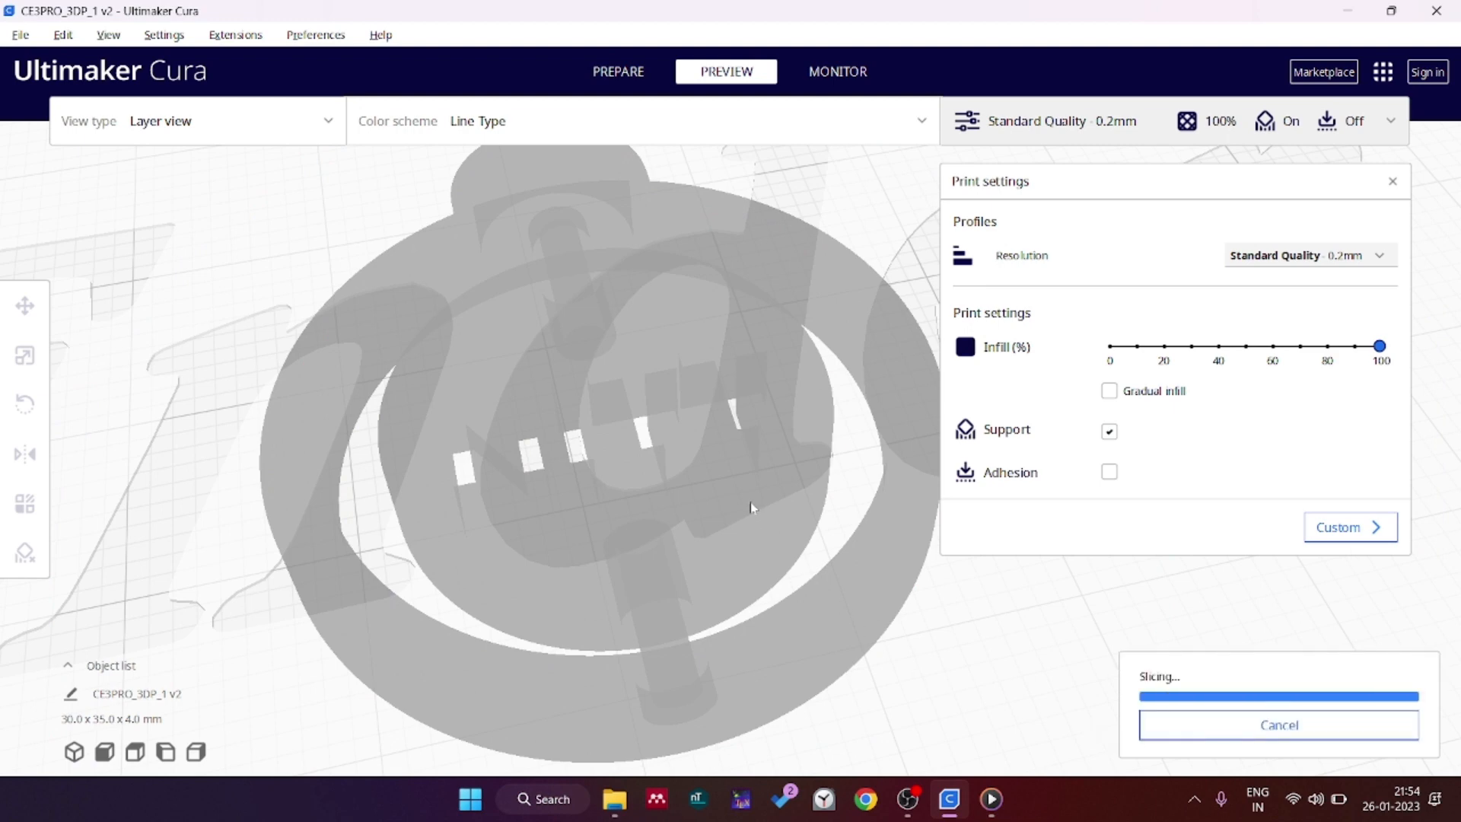
{"action": "right_click_drag", "start_coordinate": [761, 511], "coordinate": [798, 502]}
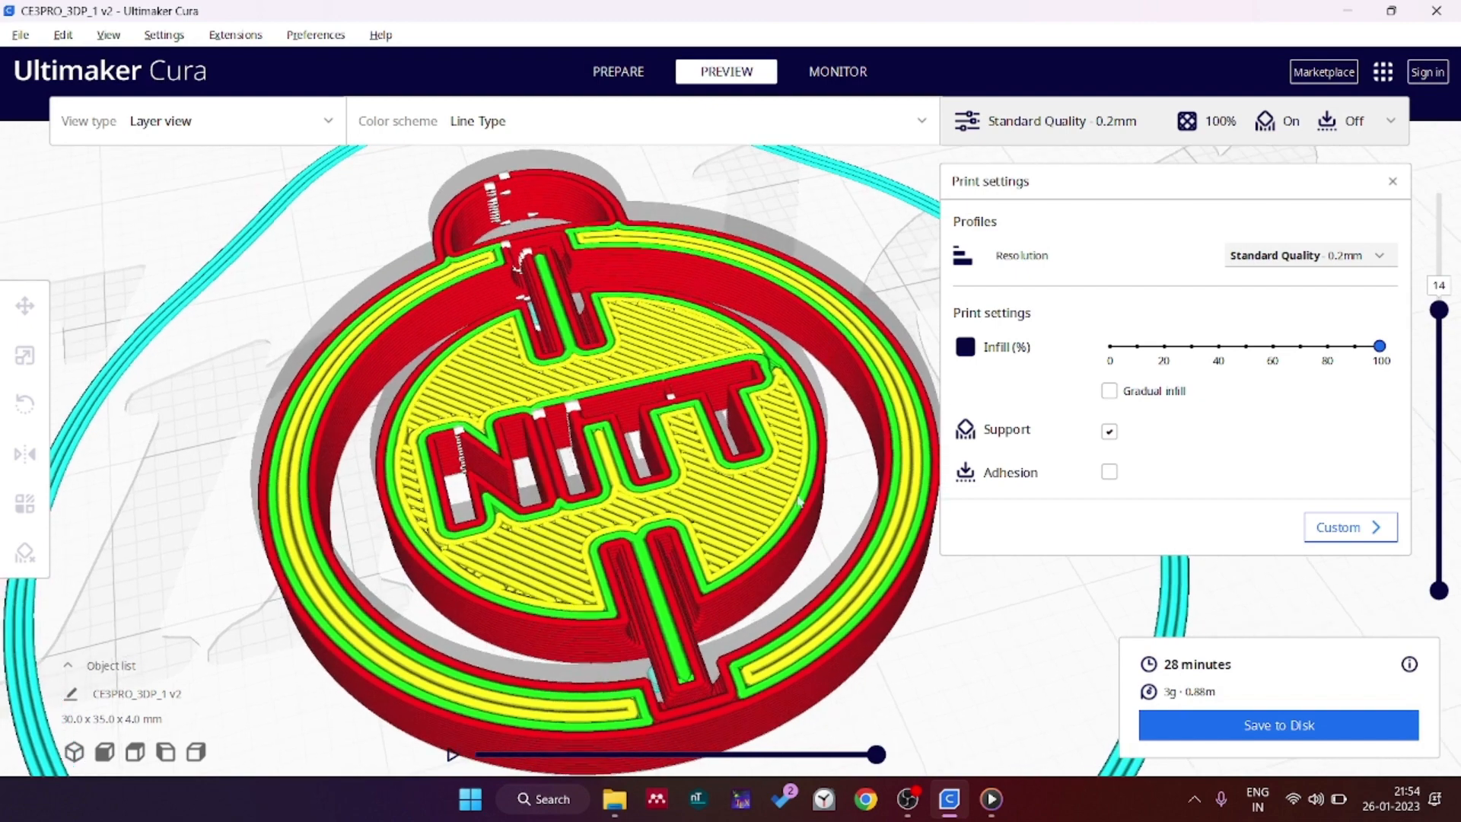
{"action": "left_click_drag", "start_coordinate": [1438, 309], "coordinate": [1389, 154]}
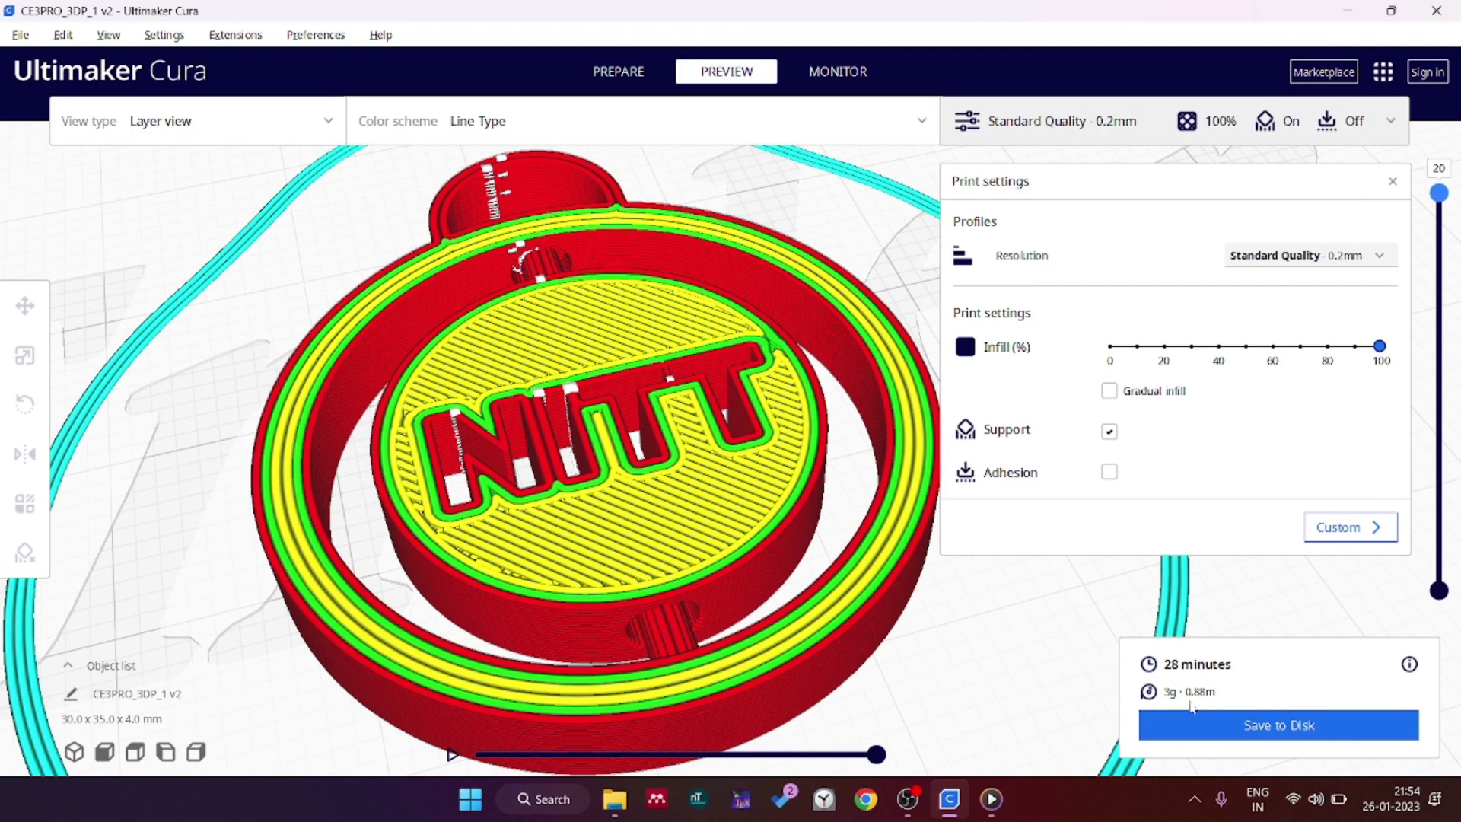
- Examine the 100% infill preview, lowering it to layer 1 and raising it to layer 4 to inspect the supports beneath the connecting pins
{"action": "middle_click_drag", "start_coordinate": [724, 518], "coordinate": [735, 419]}
{"action": "scroll", "coordinate": [745, 476], "scroll_direction": "down", "scroll_amount": 2}
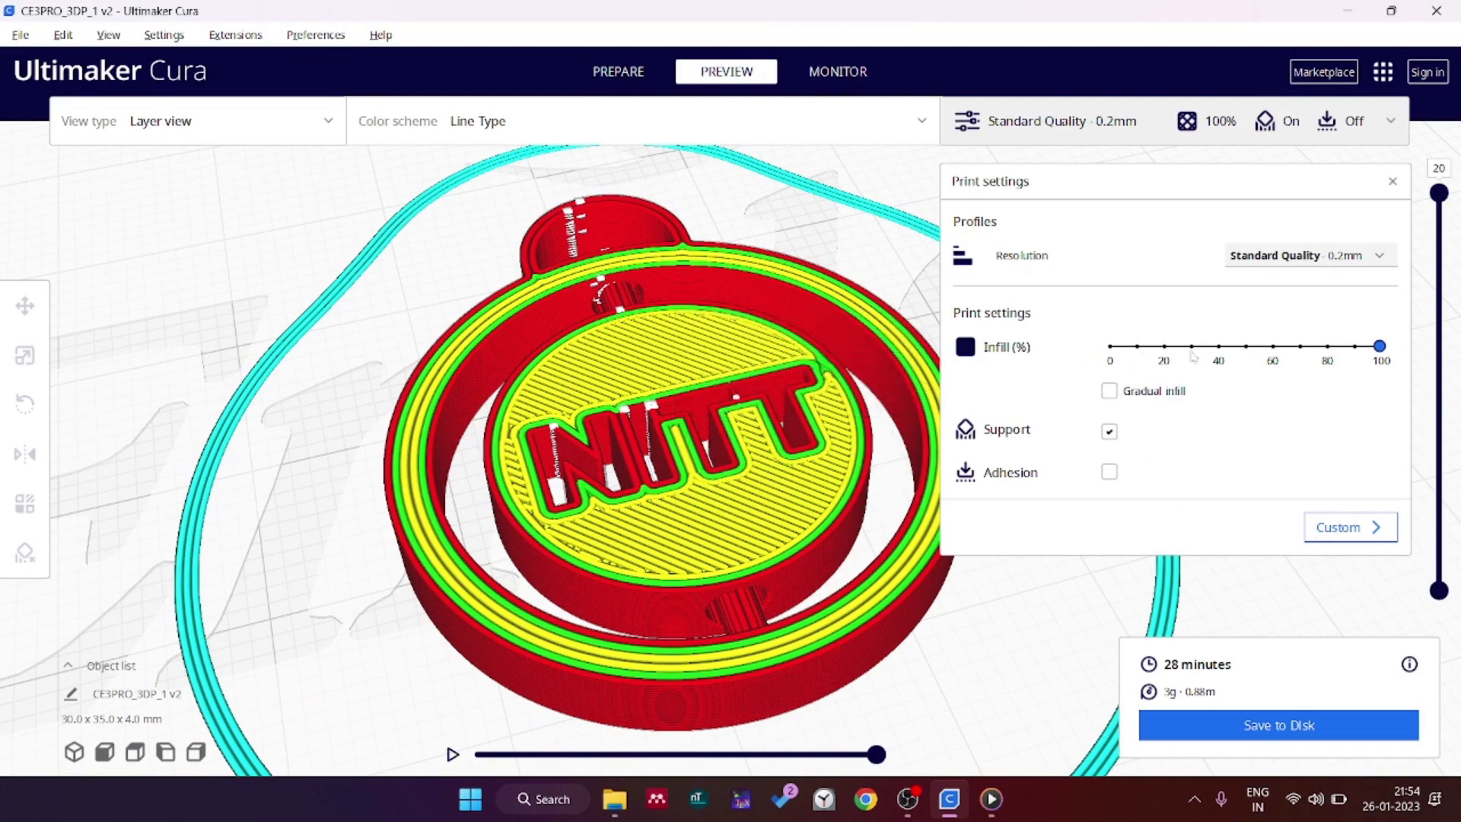
{"action": "scroll", "coordinate": [1015, 647], "scroll_direction": "down", "scroll_amount": 2}
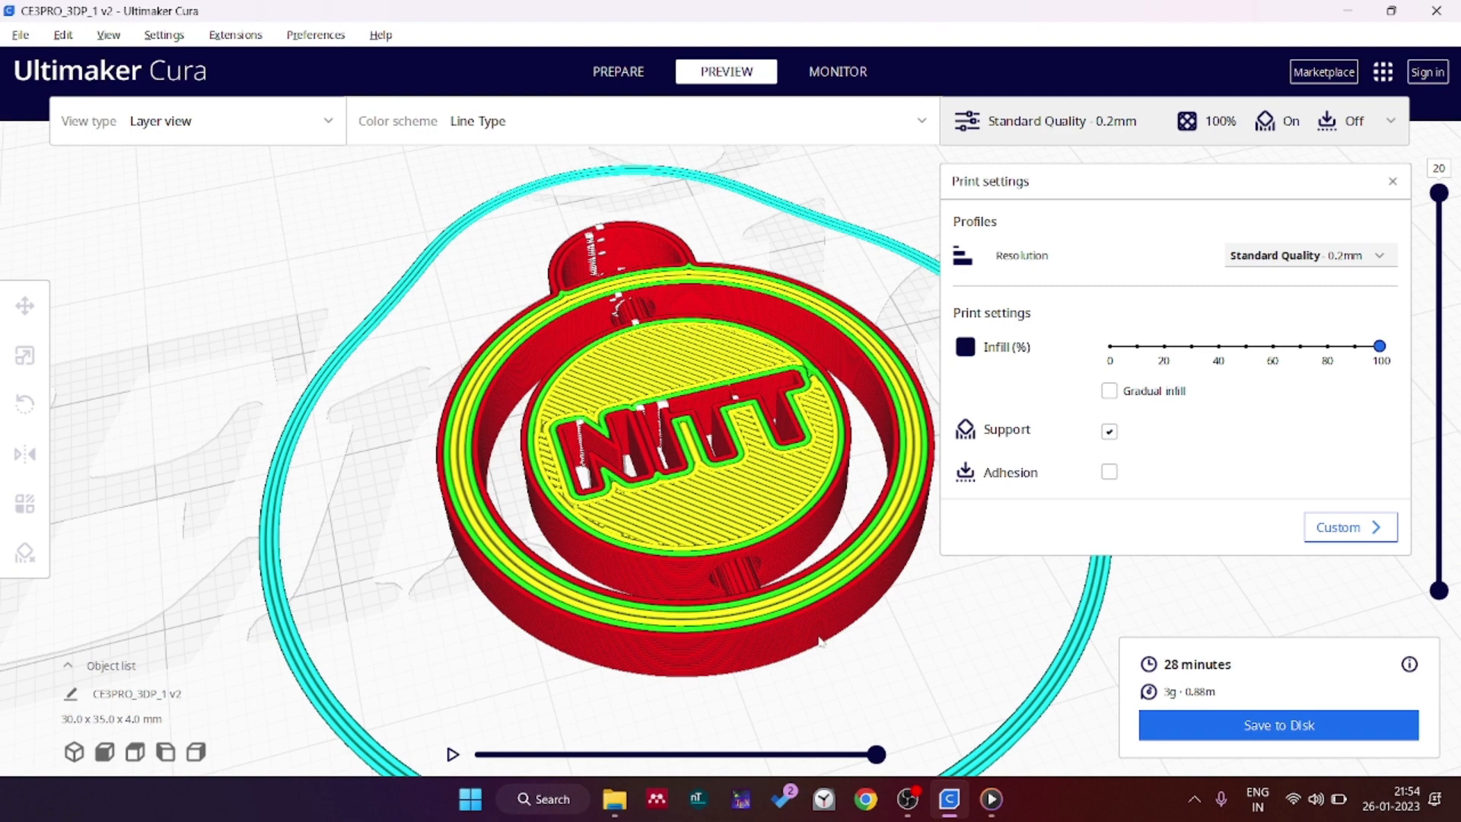
{"action": "right_click_drag", "start_coordinate": [820, 642], "coordinate": [669, 496]}
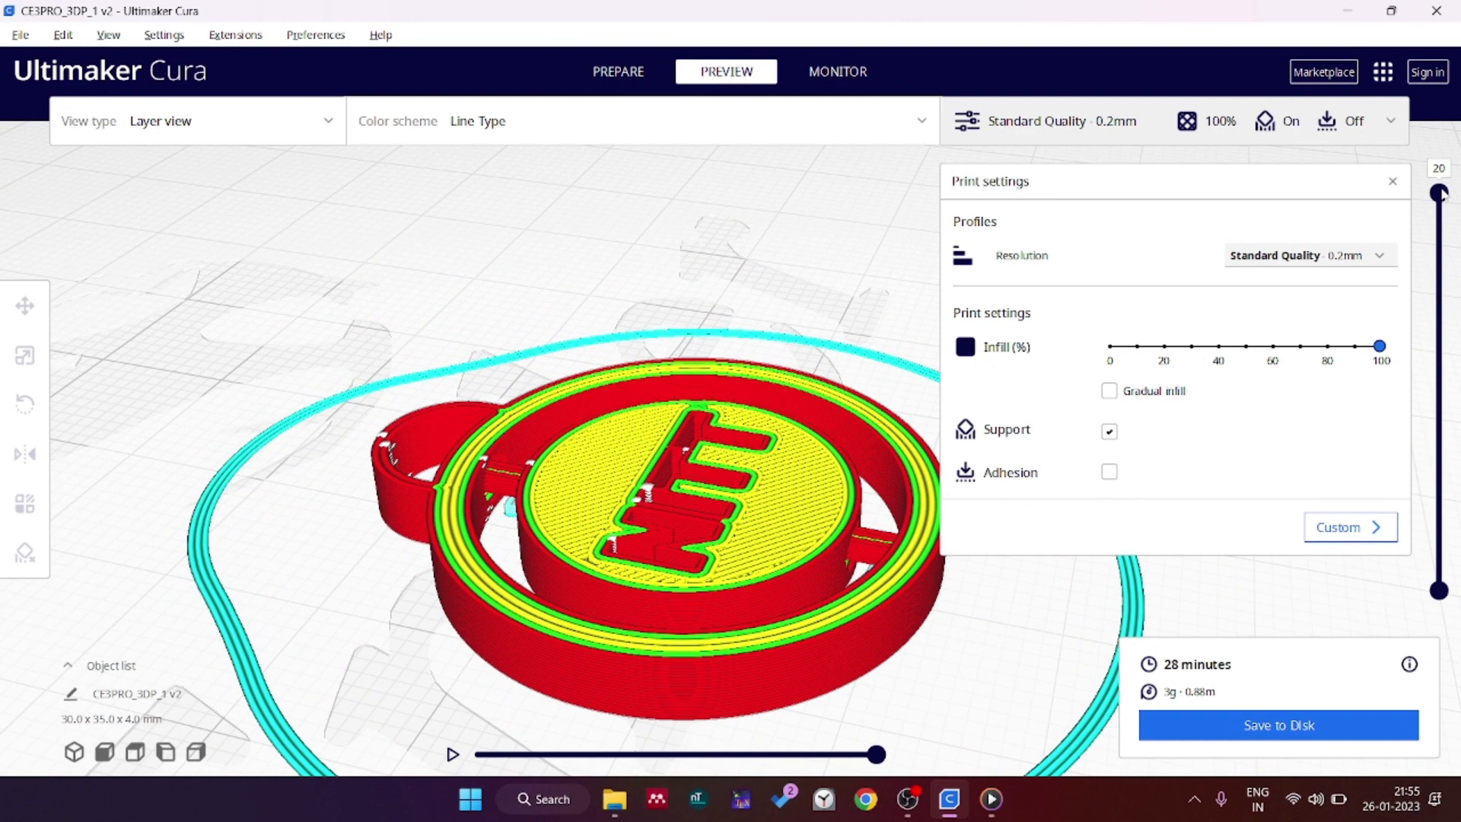
{"action": "left_click_drag", "start_coordinate": [1441, 195], "coordinate": [1457, 577]}
{"action": "middle_click_drag", "start_coordinate": [614, 428], "coordinate": [647, 403]}
{"action": "scroll", "coordinate": [646, 402], "scroll_direction": "up", "scroll_amount": 5}
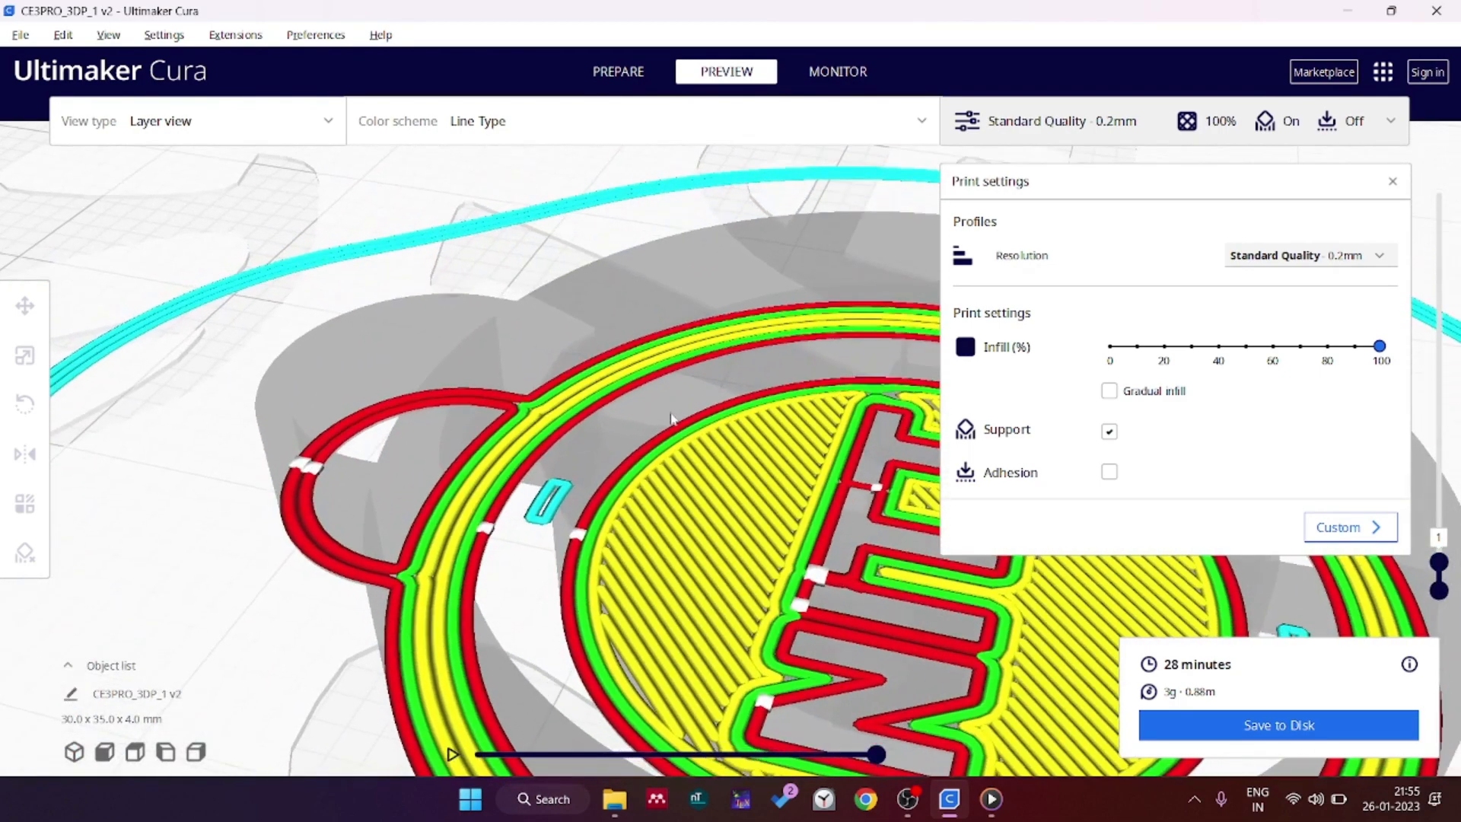
{"action": "right_click_drag", "start_coordinate": [672, 419], "coordinate": [674, 434]}
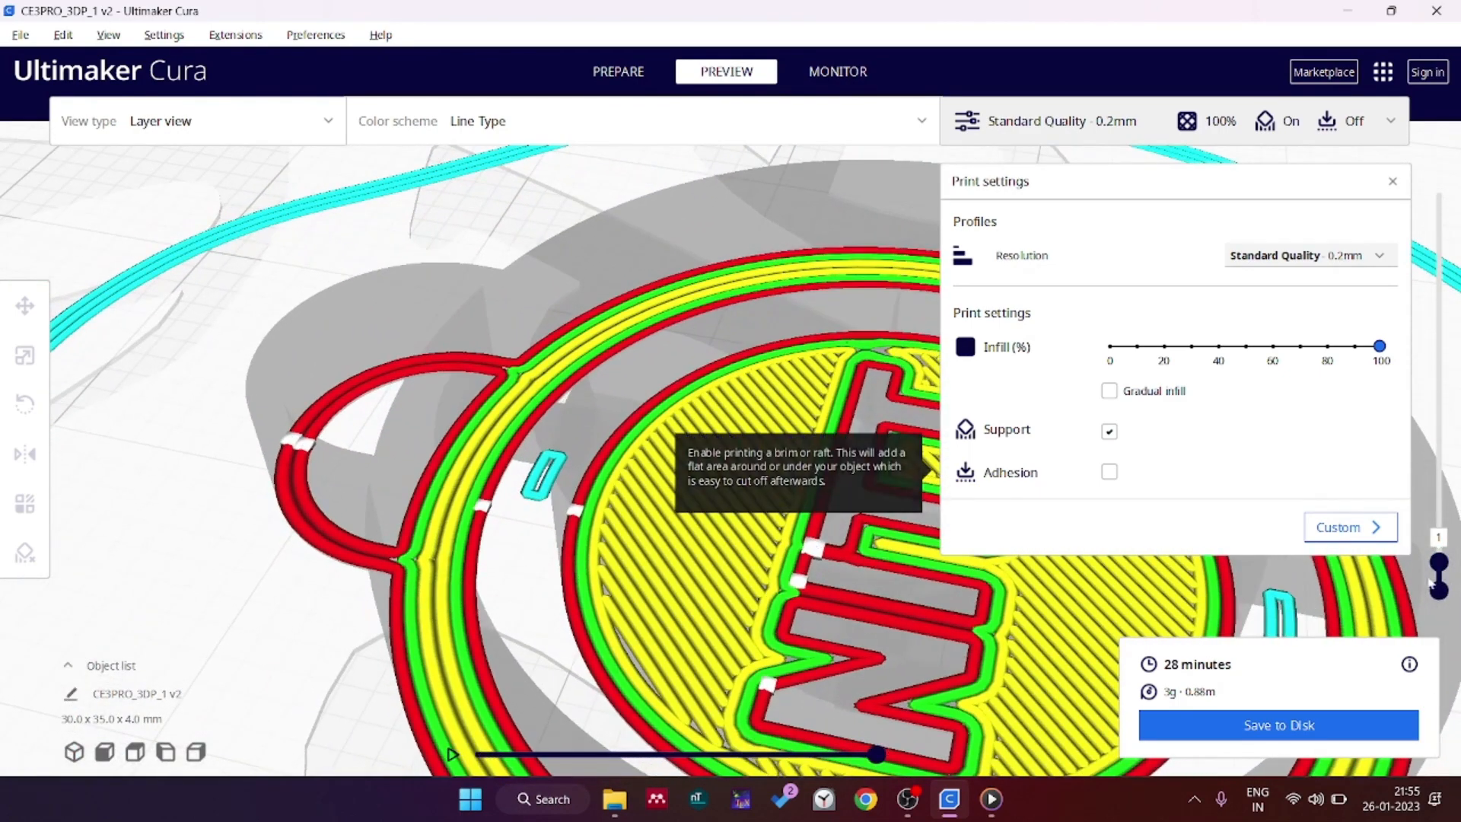
{"action": "left_click_drag", "start_coordinate": [1439, 567], "coordinate": [1438, 500]}
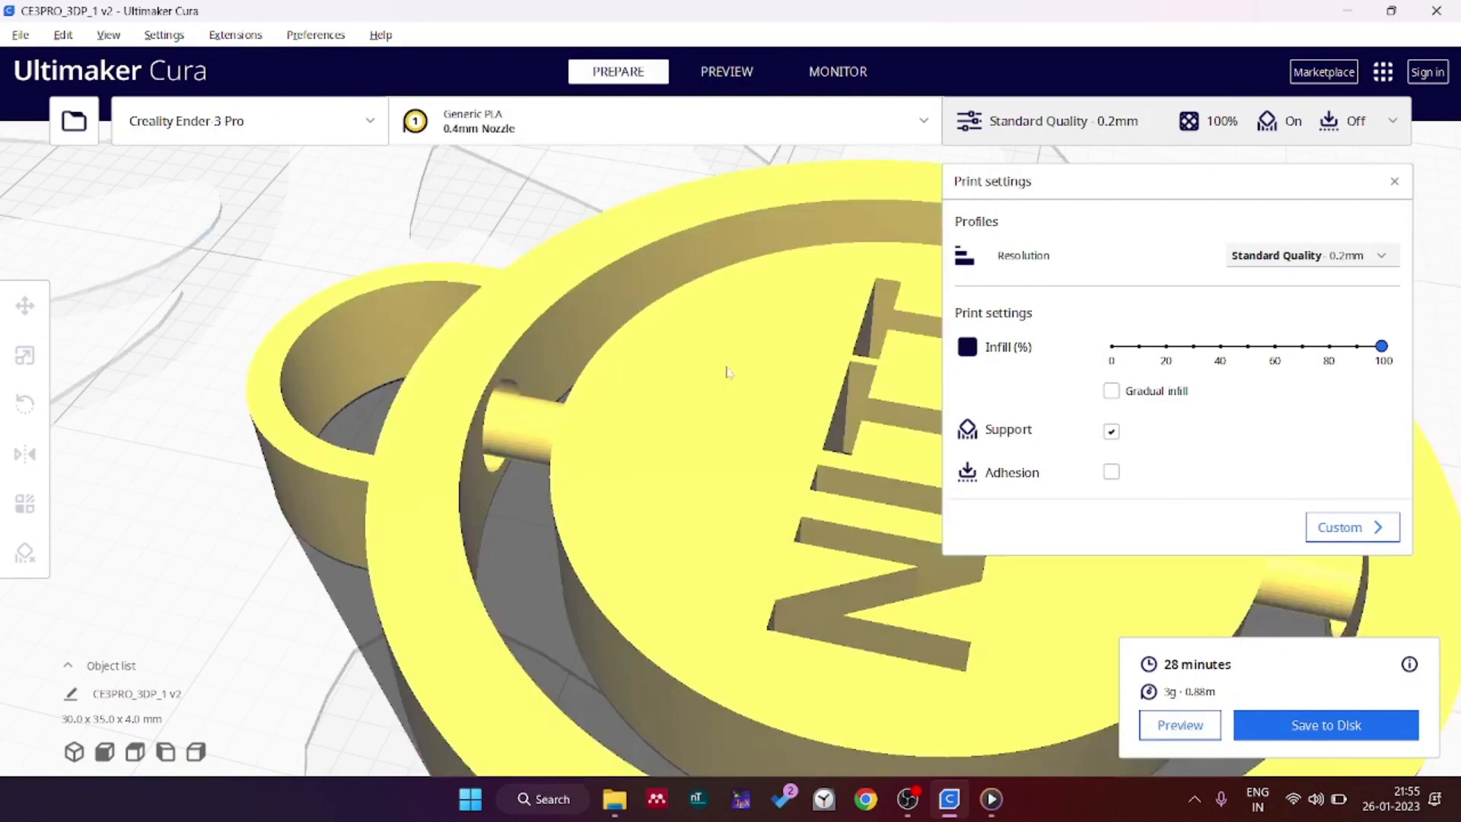
- Inspect the solid keychain model from below in the Prepare stage, looking for overhangs on the connecting pins
{"action": "right_click_drag", "start_coordinate": [727, 372], "coordinate": [694, 200]}
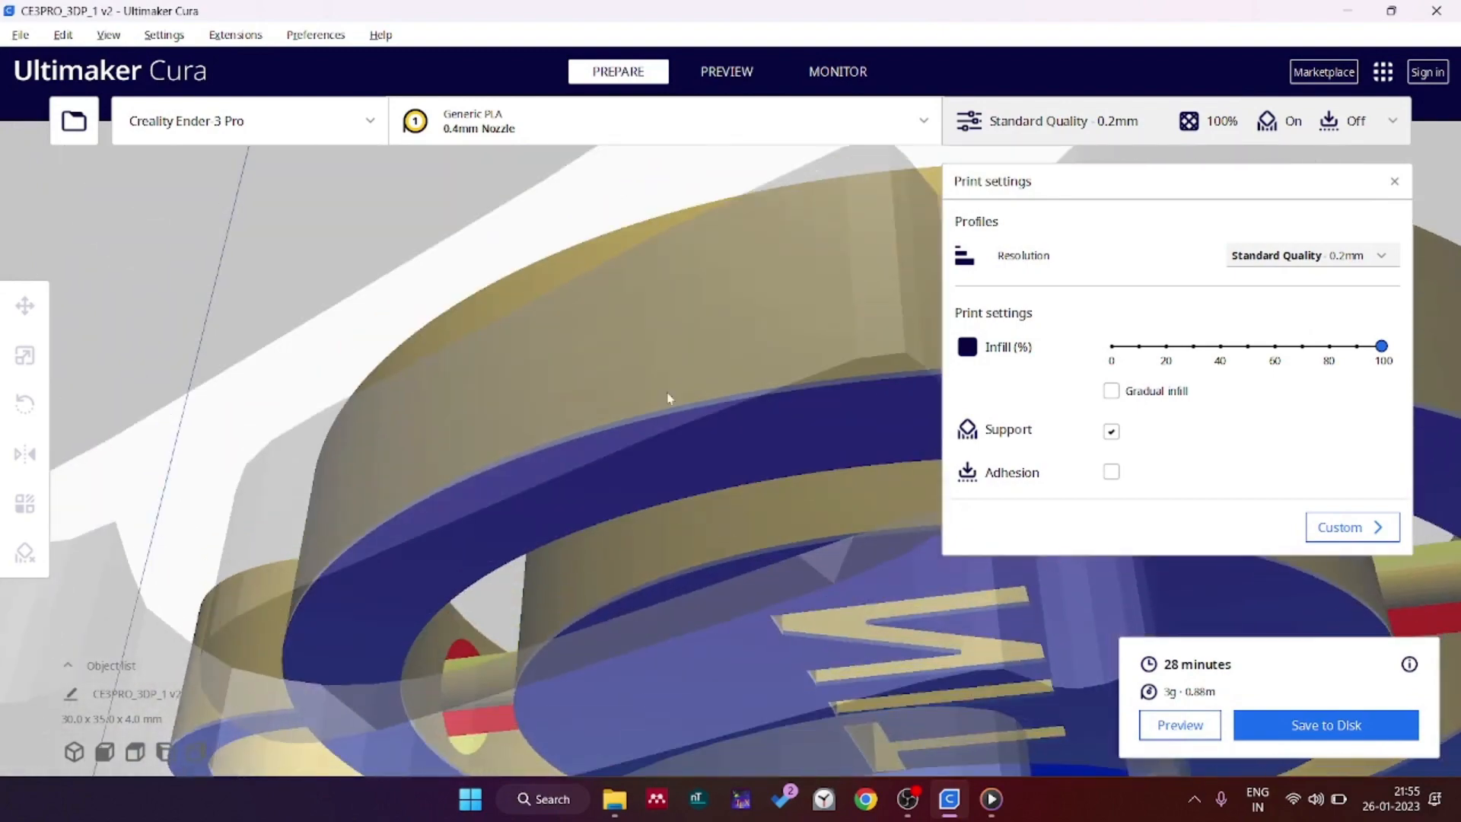
{"action": "right_click_drag", "start_coordinate": [651, 412], "coordinate": [687, 238]}
{"action": "right_click_drag", "start_coordinate": [693, 286], "coordinate": [647, 426]}
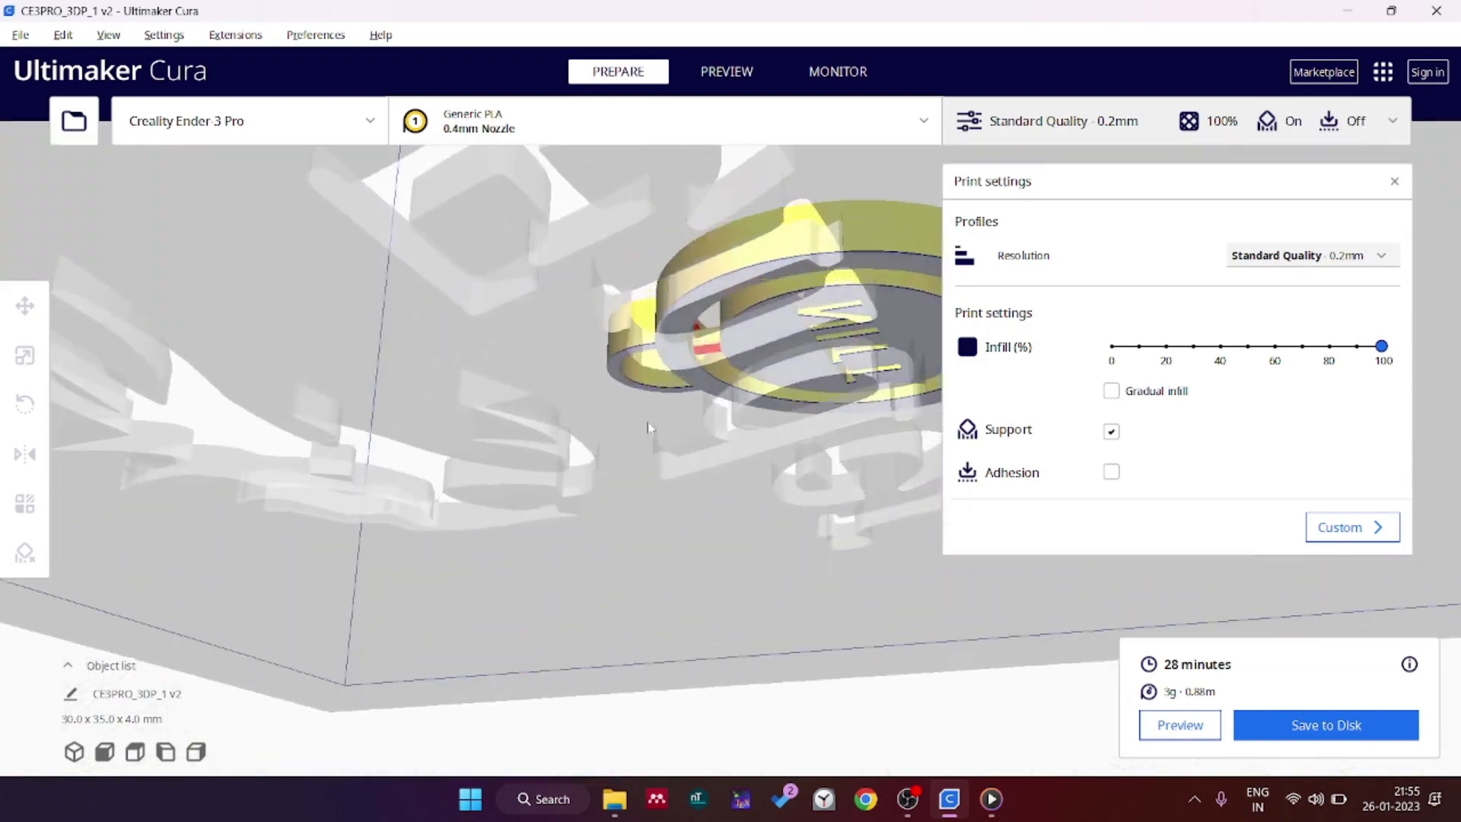
{"action": "scroll", "coordinate": [646, 421], "scroll_direction": "up", "scroll_amount": 10}
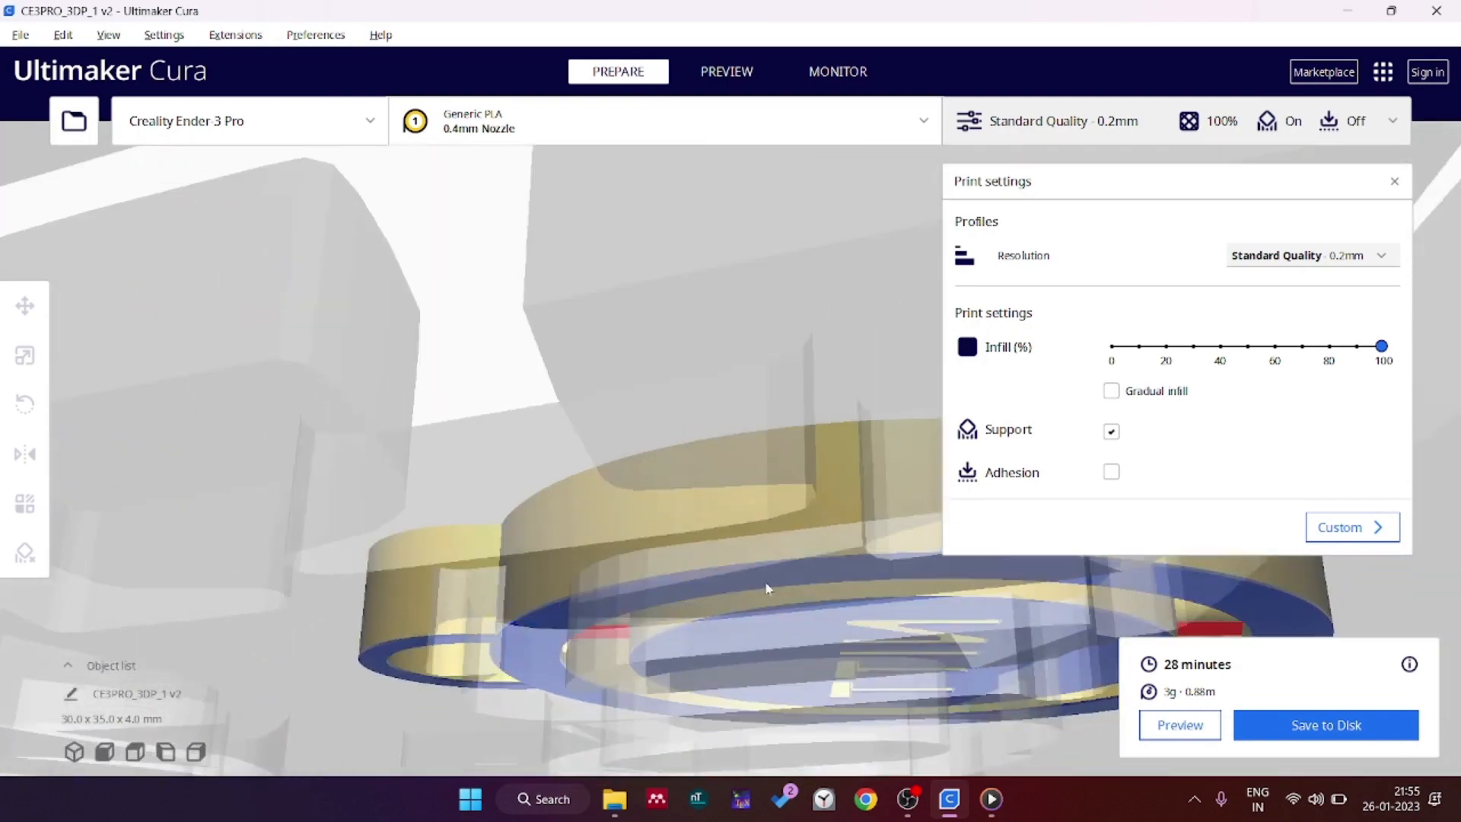
{"action": "right_click_drag", "start_coordinate": [767, 589], "coordinate": [818, 685]}
- Return to the layer preview, extend it to layer 20 and view the whole keychain
{"action": "left_click", "coordinate": [735, 71]}
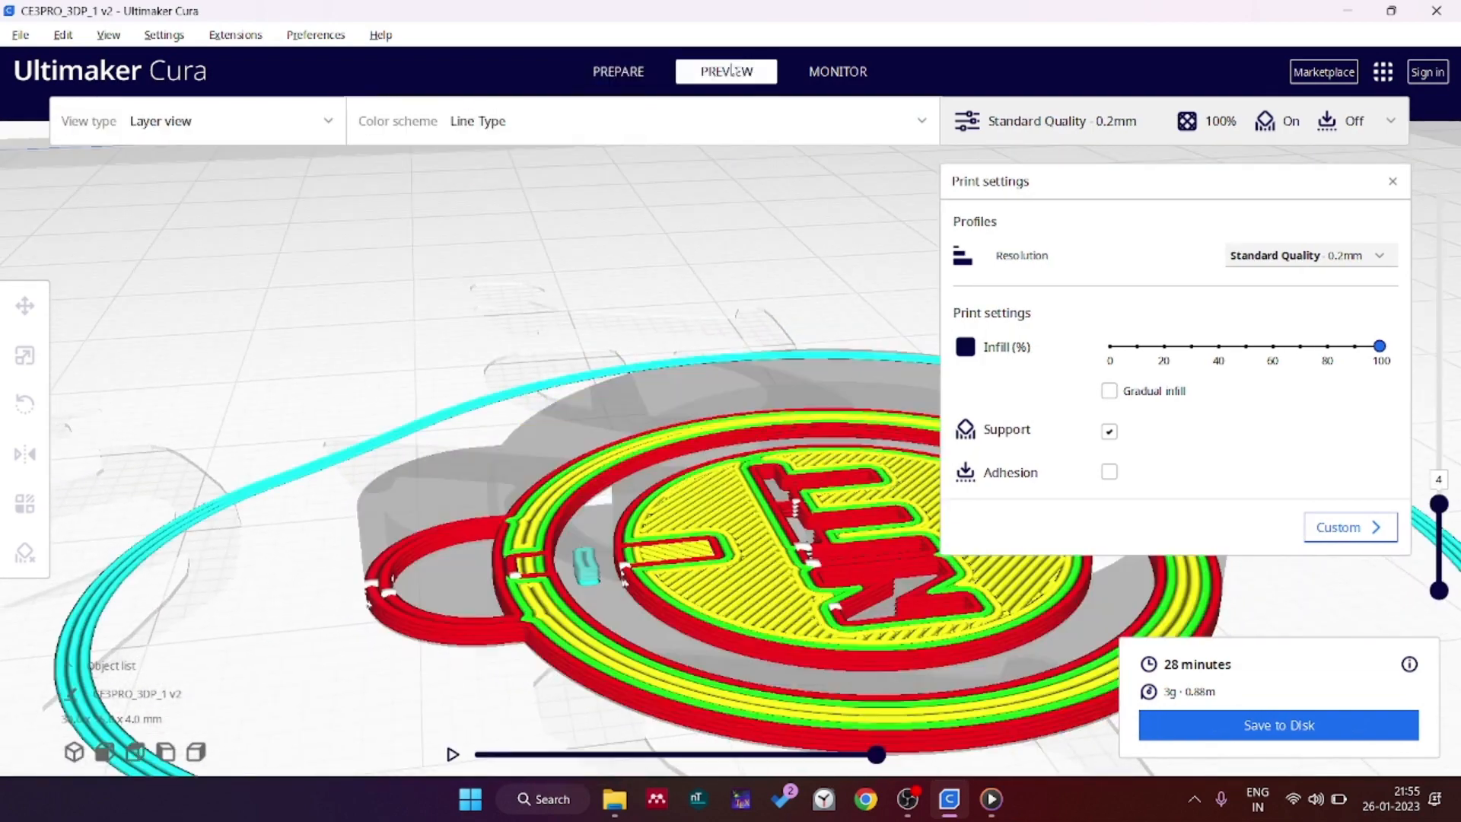
{"action": "scroll", "coordinate": [719, 474], "scroll_direction": "up", "scroll_amount": 2}
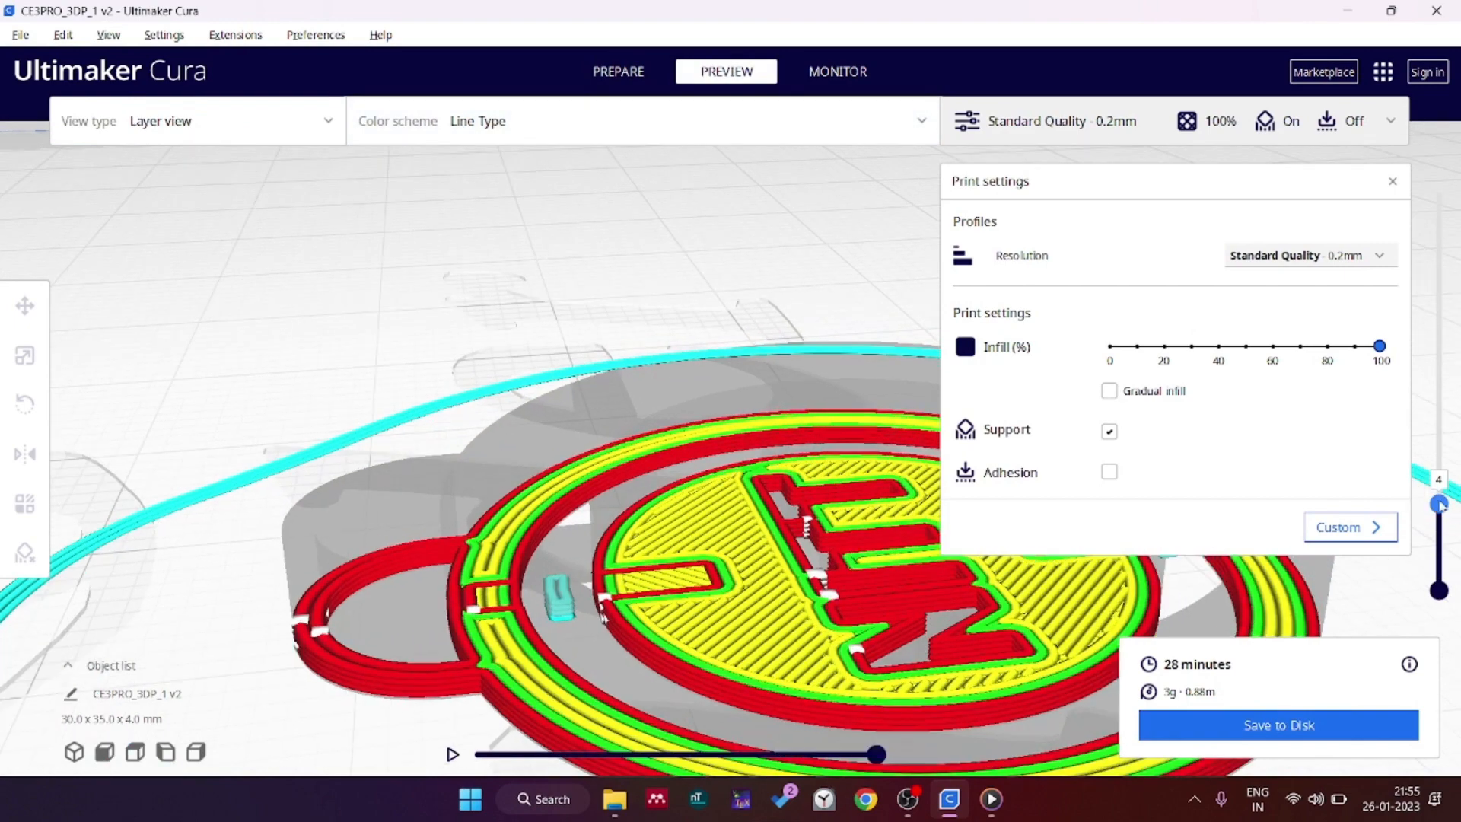
{"action": "left_click_drag", "start_coordinate": [1439, 504], "coordinate": [1420, 186]}
{"action": "scroll", "coordinate": [807, 557], "scroll_direction": "down", "scroll_amount": 3}
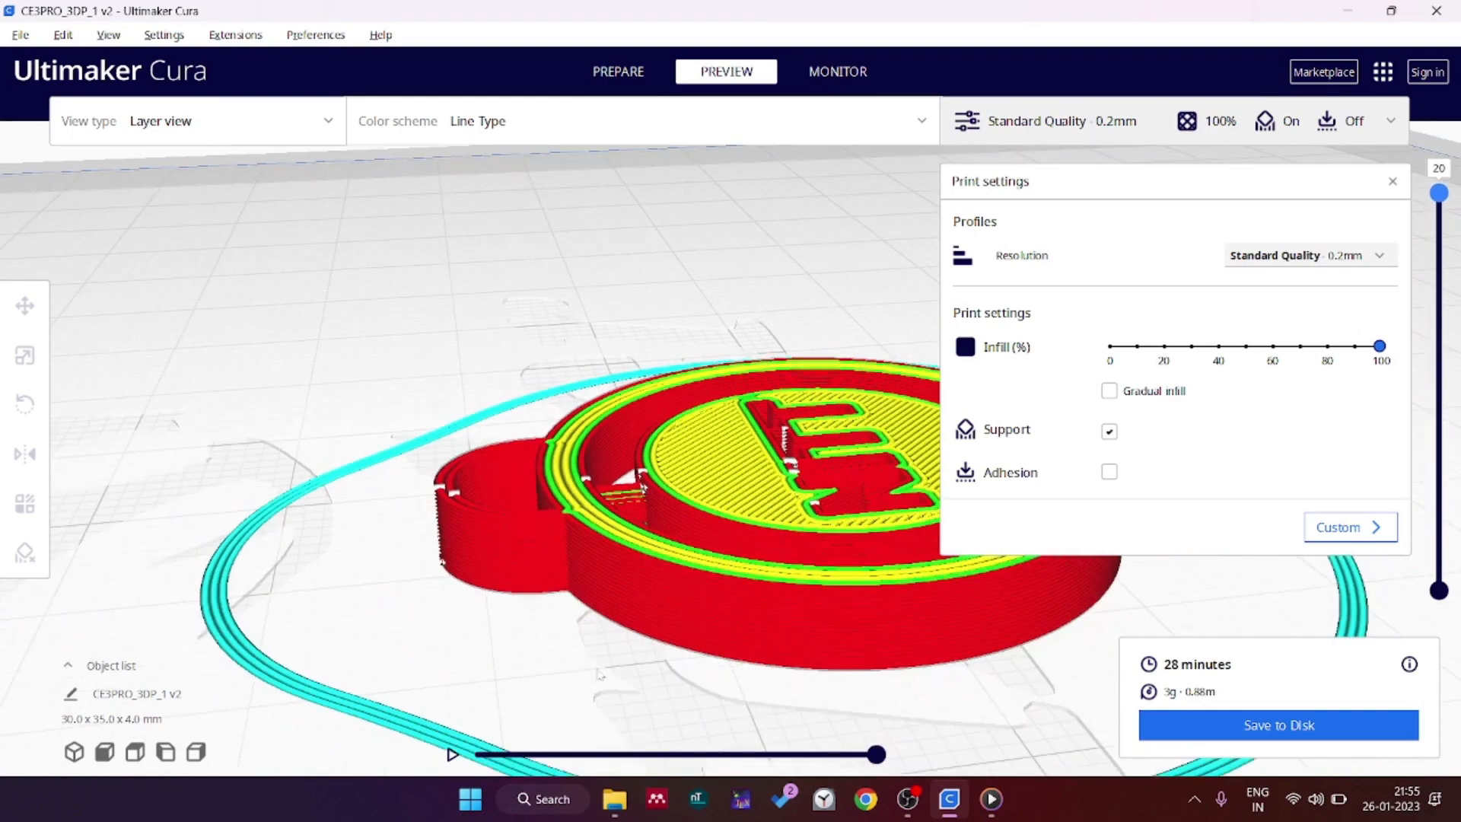
{"action": "right_click_drag", "start_coordinate": [600, 674], "coordinate": [495, 681]}
{"action": "middle_click_drag", "start_coordinate": [570, 700], "coordinate": [520, 606]}
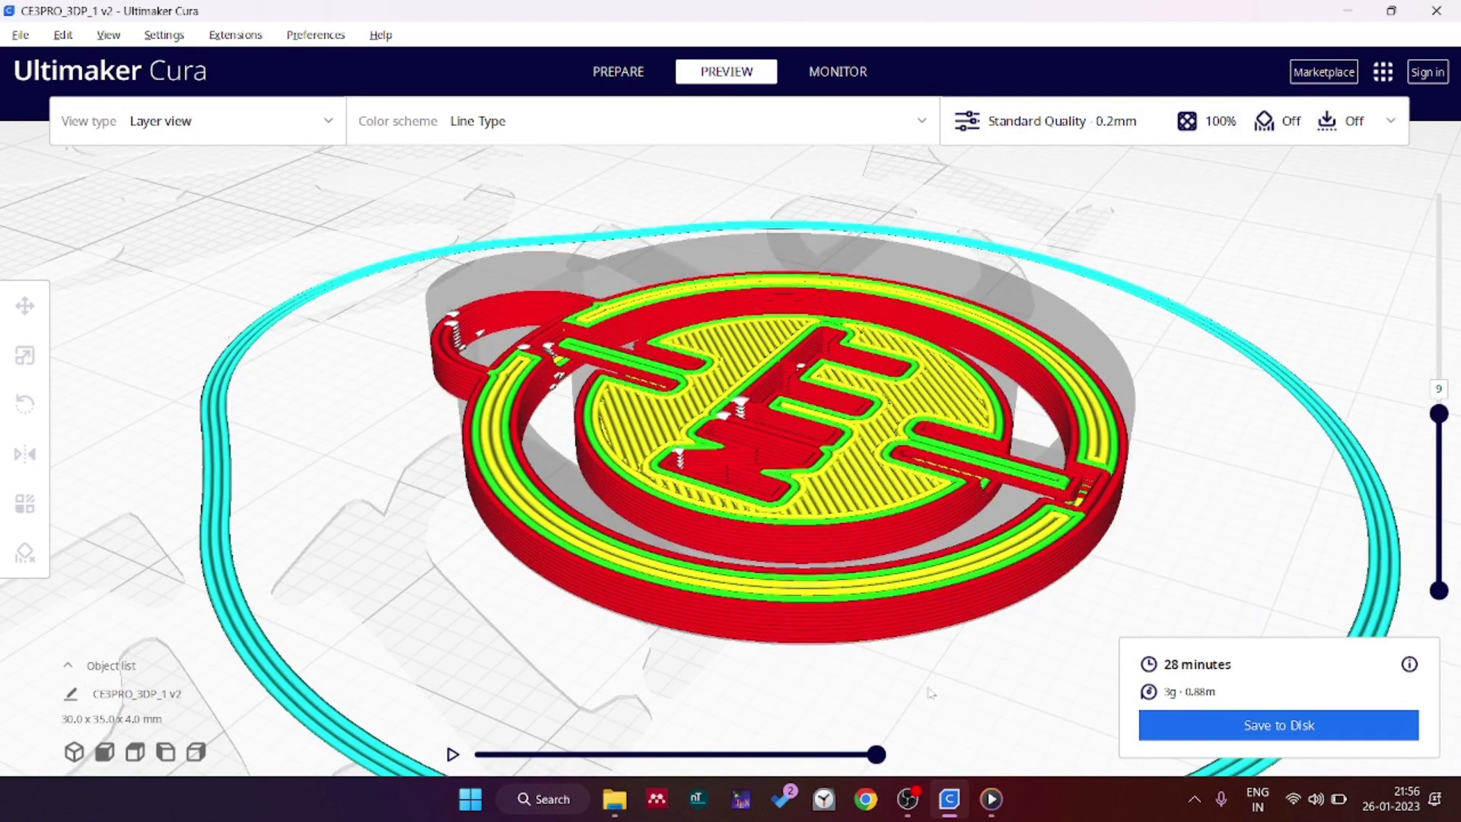
- Enable support in the print settings and slice the keychain again
{"action": "scroll", "coordinate": [958, 669], "scroll_direction": "up", "scroll_amount": 2}
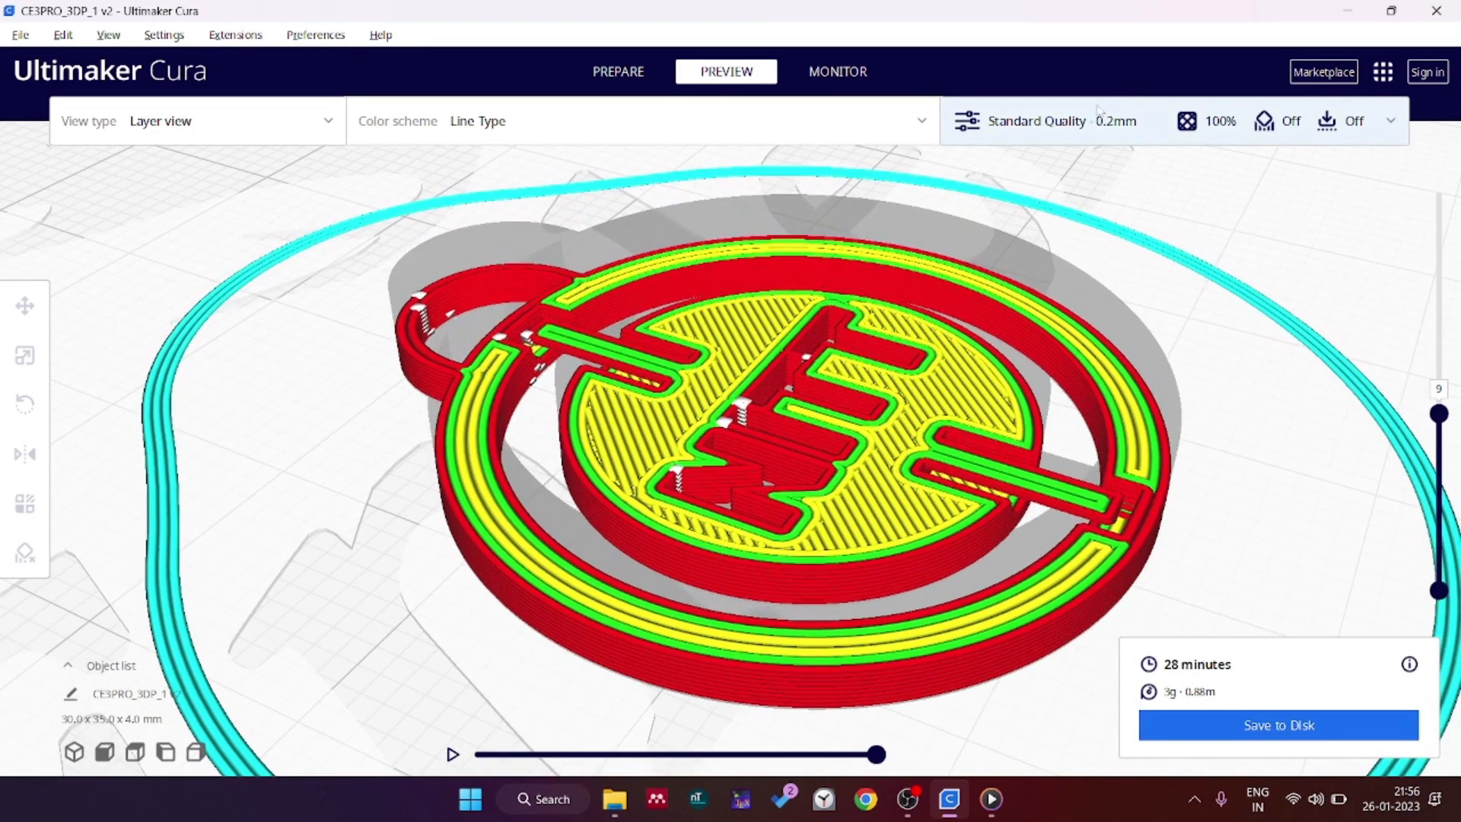
{"action": "left_click", "coordinate": [1097, 110]}
{"action": "left_click", "coordinate": [1109, 432]}
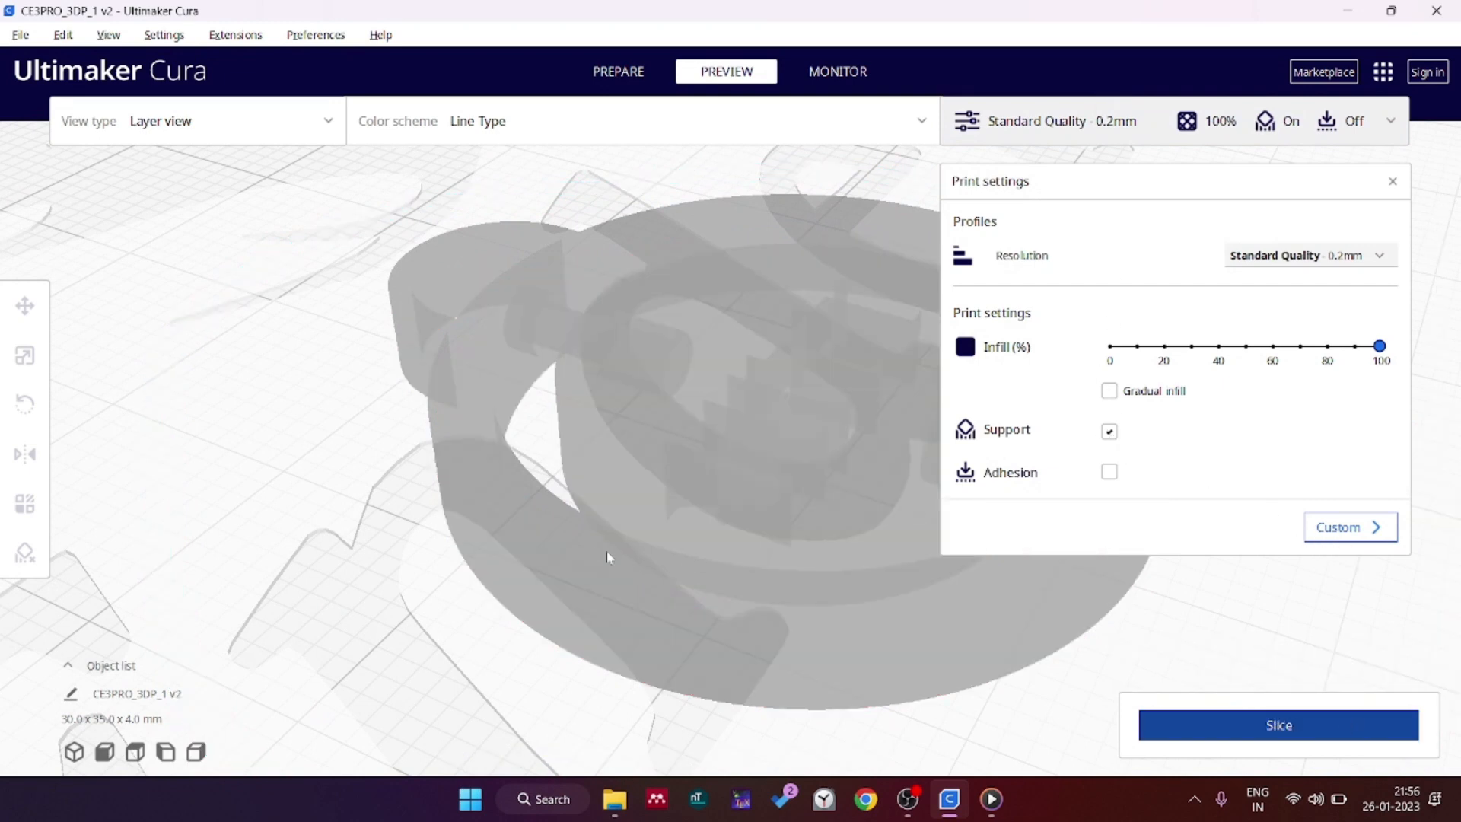
{"action": "scroll", "coordinate": [608, 558], "scroll_direction": "up", "scroll_amount": 2}
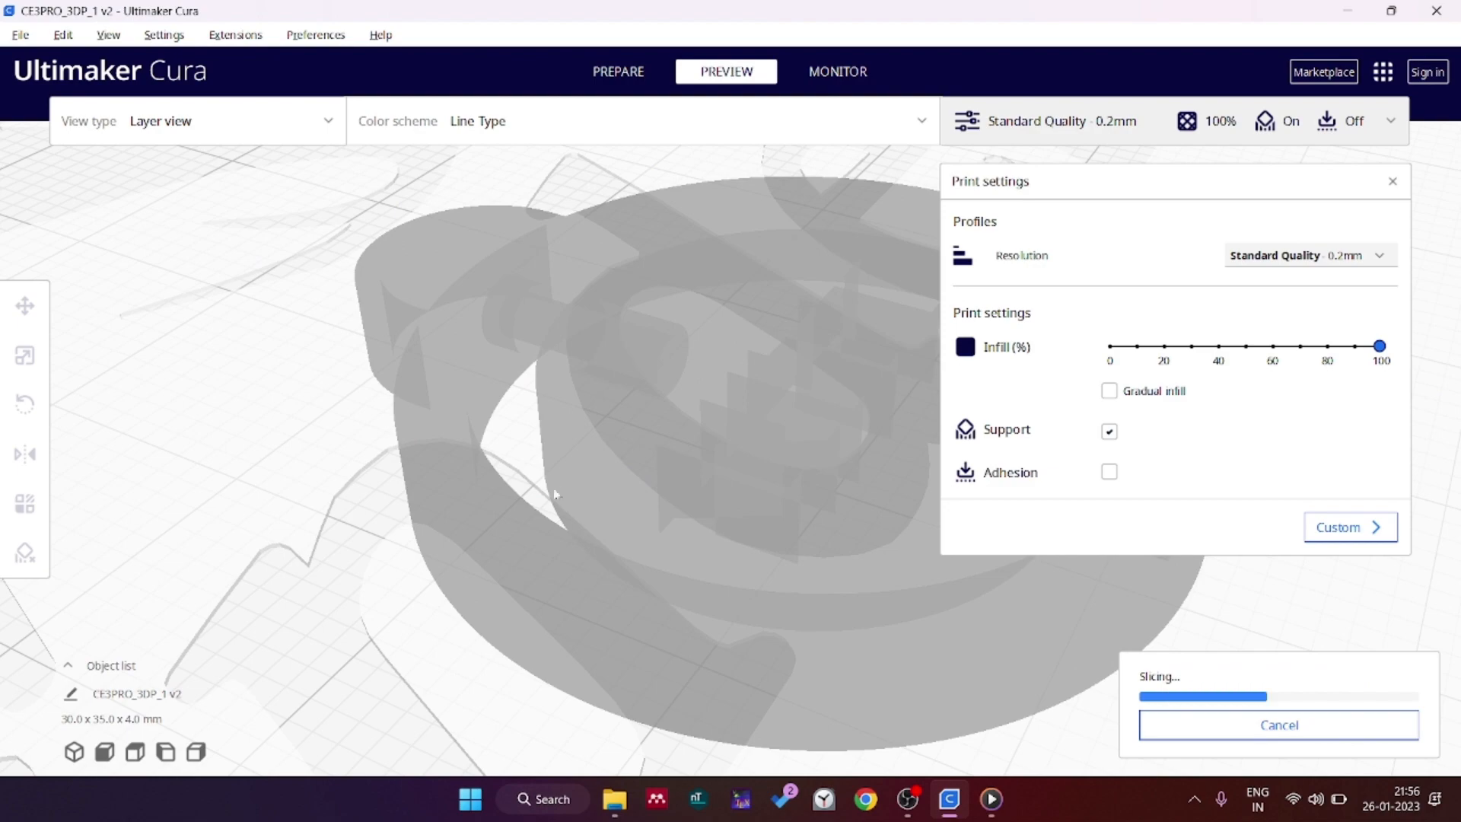
{"action": "left_click", "coordinate": [931, 454]}
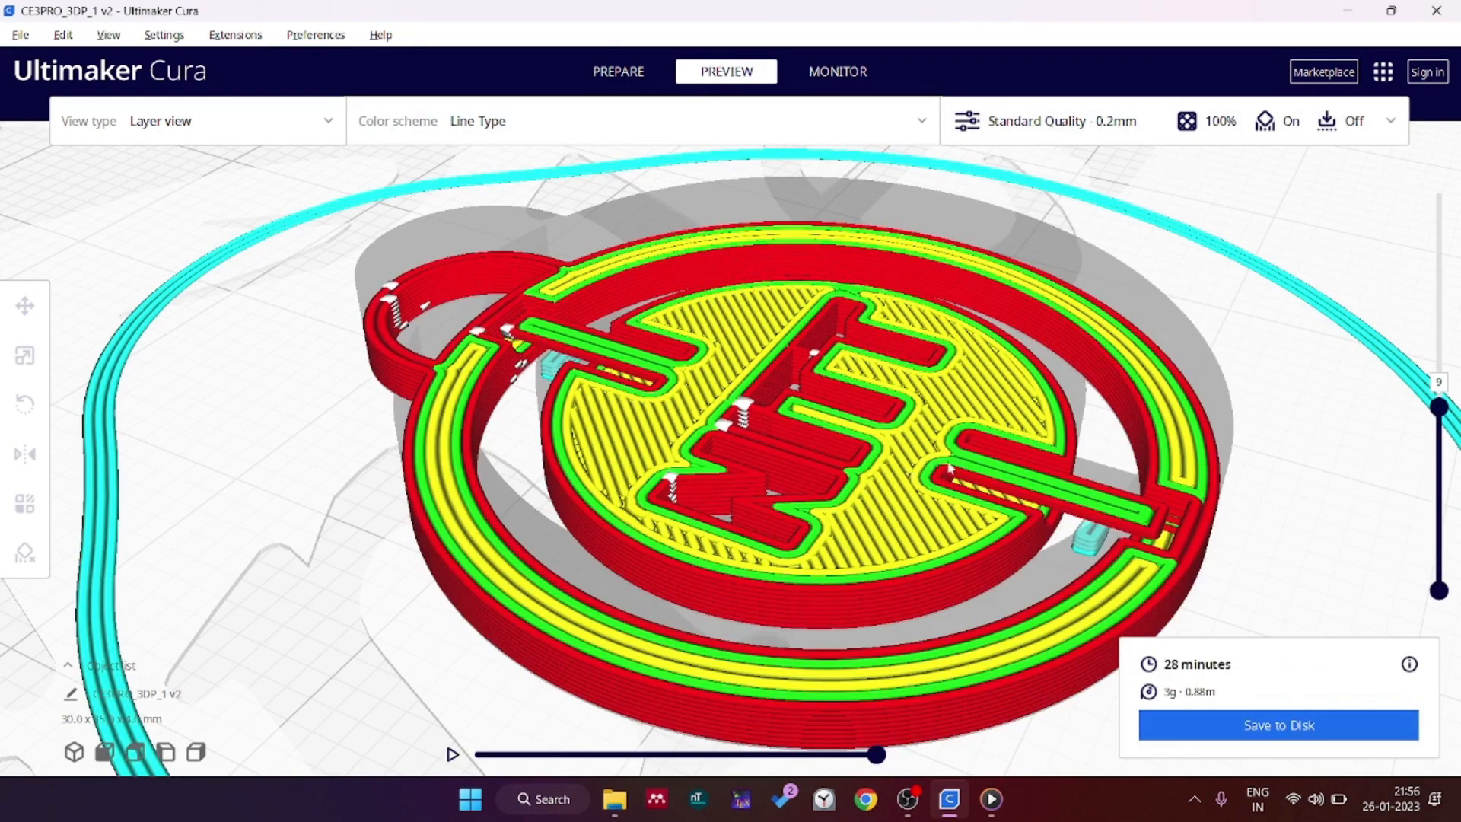
- Examine the supports under the connecting pins up close at layer 9, and extend the preview to layer 20
{"action": "mouse_move", "coordinate": [947, 462]}
{"action": "right_mouse_down"}
{"action": "mouse_move", "coordinate": [998, 438]}
{"action": "mouse_move", "coordinate": [964, 458]}
{"action": "right_mouse_up"}
{"action": "scroll", "coordinate": [965, 458], "scroll_direction": "up", "scroll_amount": 2}
{"action": "scroll", "coordinate": [409, 369], "scroll_direction": "up", "scroll_amount": 5}
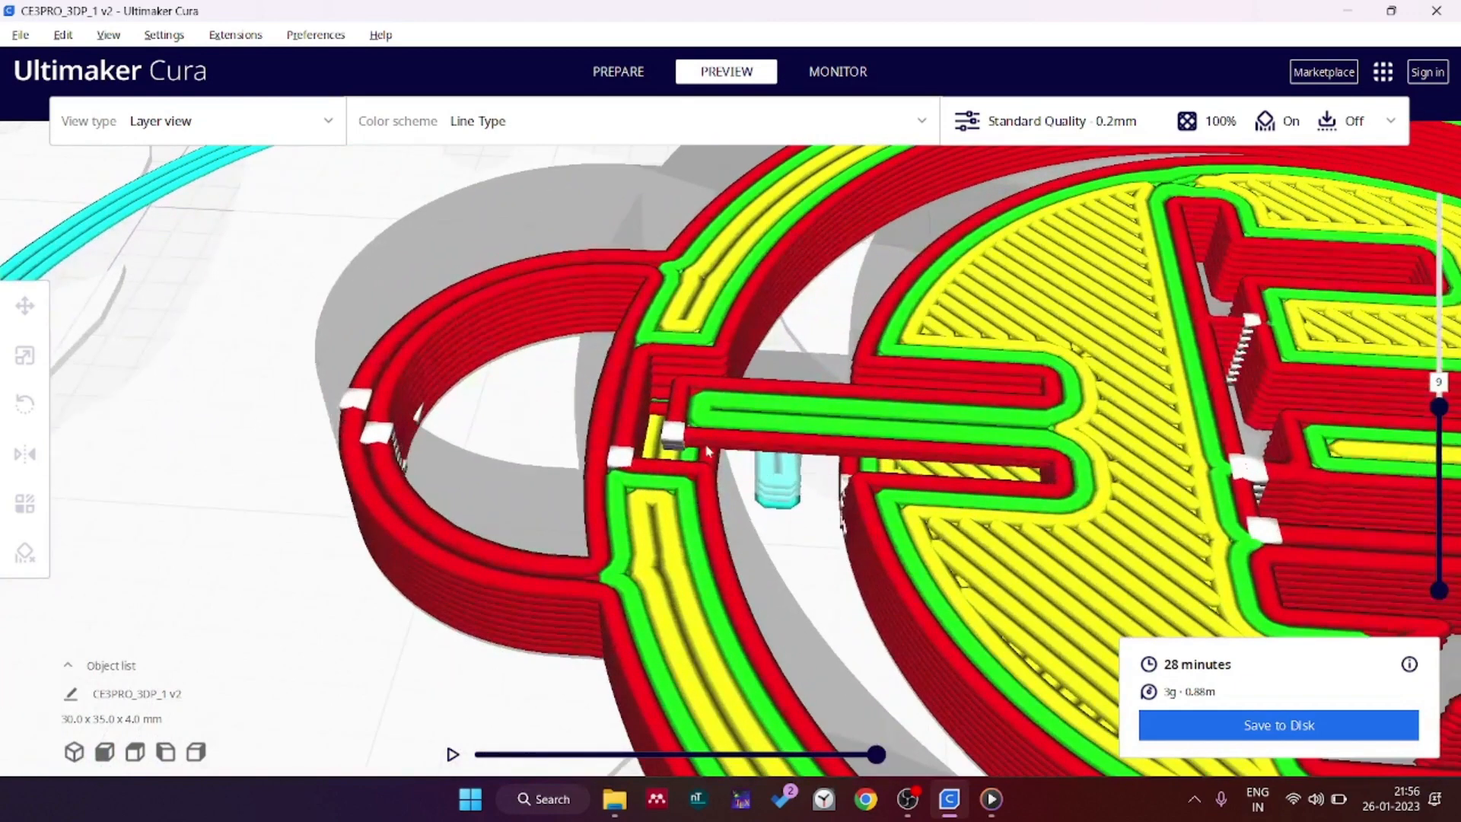
{"action": "right_click_drag", "start_coordinate": [707, 451], "coordinate": [770, 435]}
{"action": "left_click_drag", "start_coordinate": [1437, 409], "coordinate": [1398, 180]}
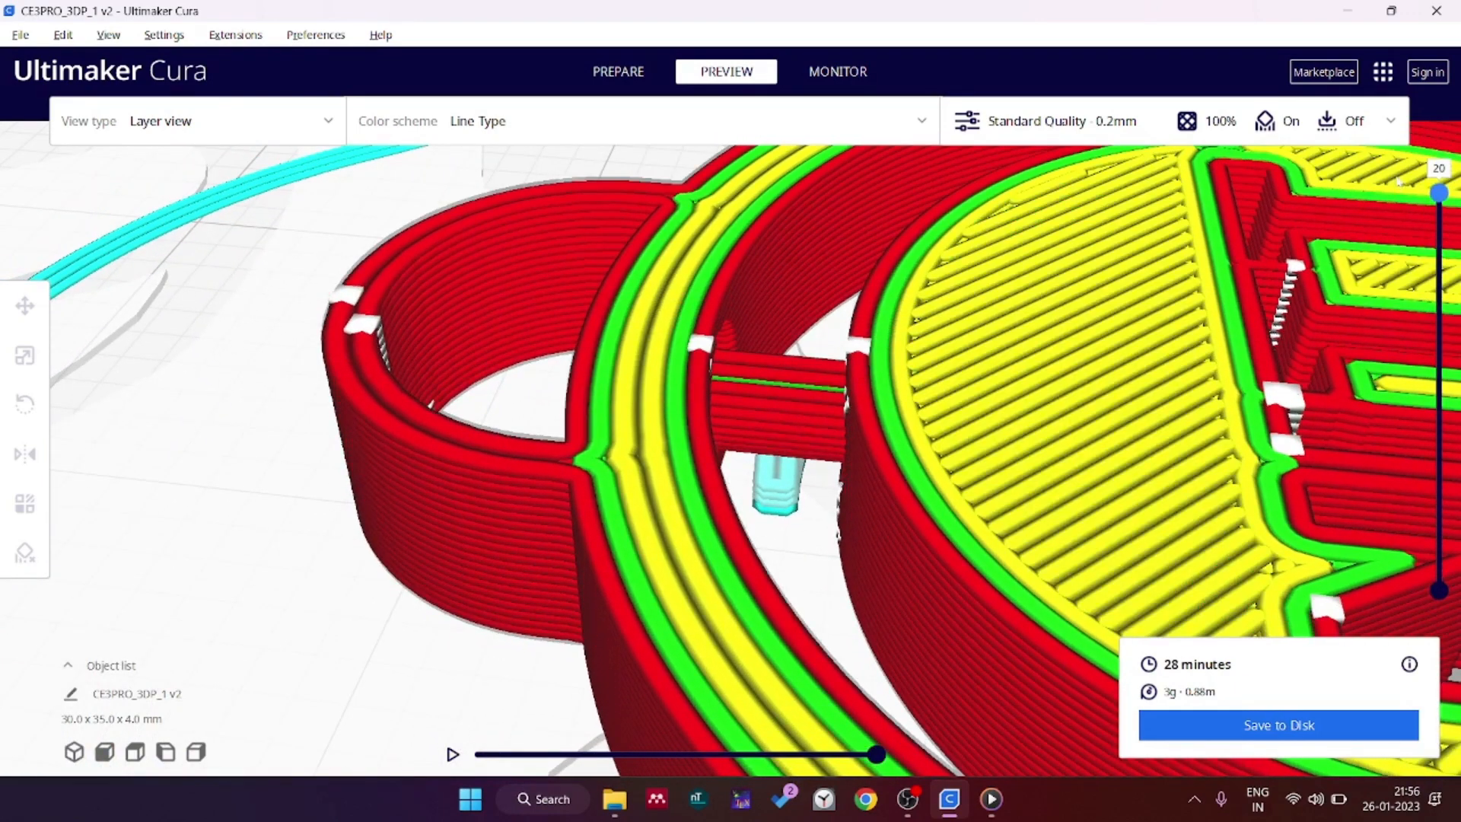
{"action": "scroll", "coordinate": [802, 421], "scroll_direction": "down", "scroll_amount": 10}
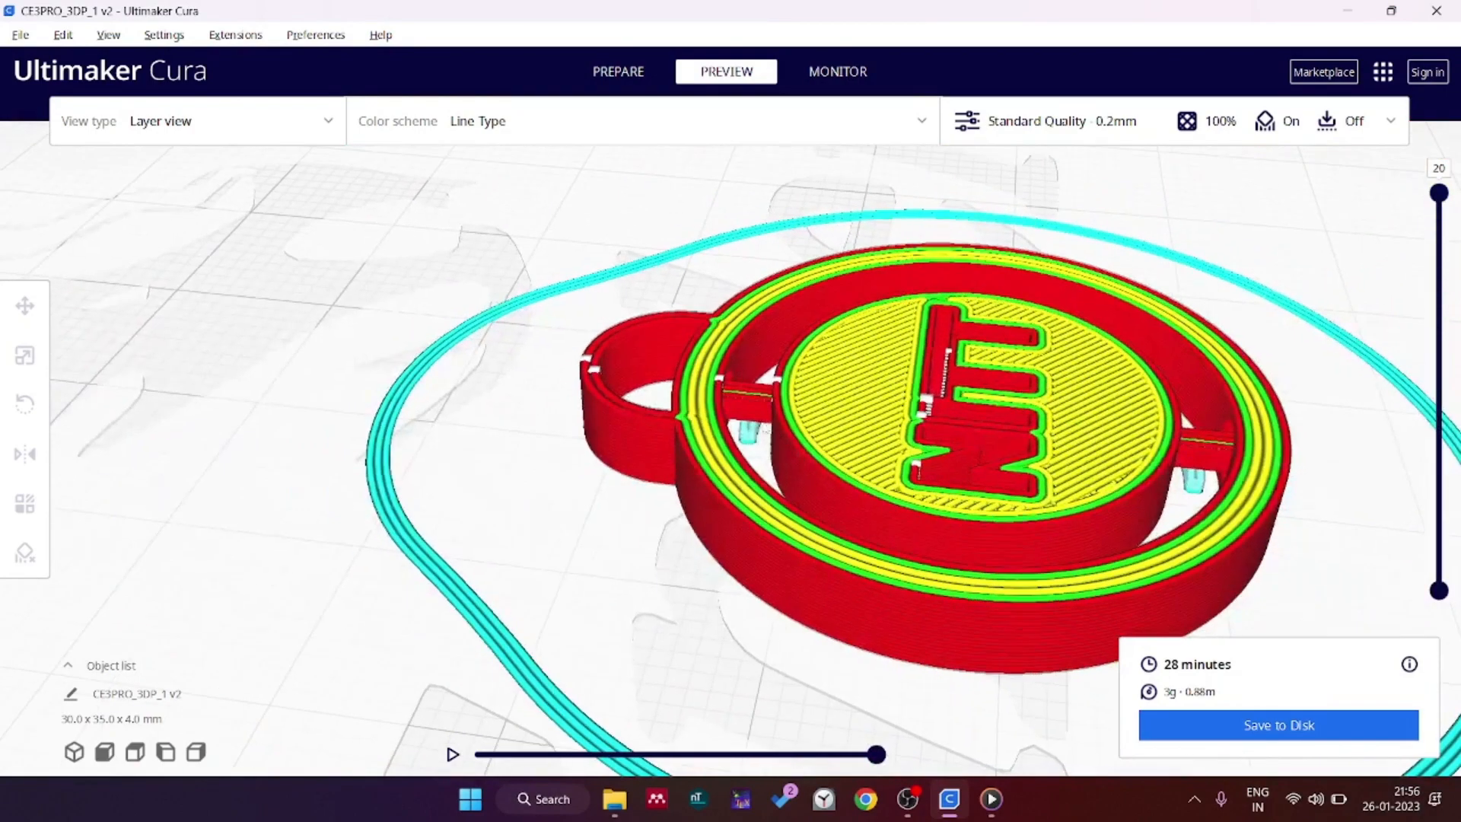
{"action": "right_click_drag", "start_coordinate": [701, 417], "coordinate": [818, 380]}
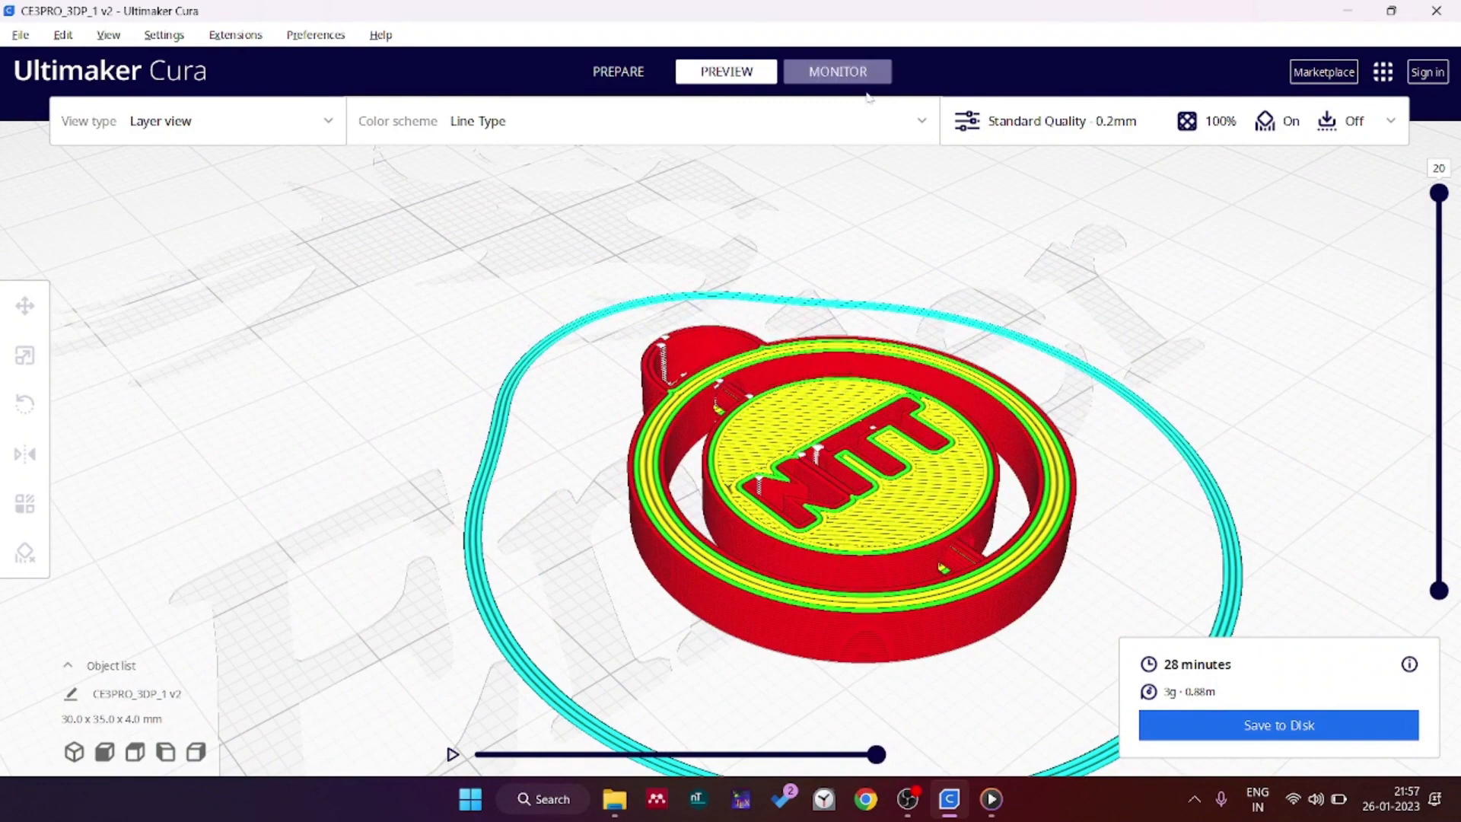
- Save the sliced keychain to disk as the G-code file CE3PRO_3DP_1 v2 in the Custom keychain folder
{"action": "left_click", "coordinate": [1253, 725]}
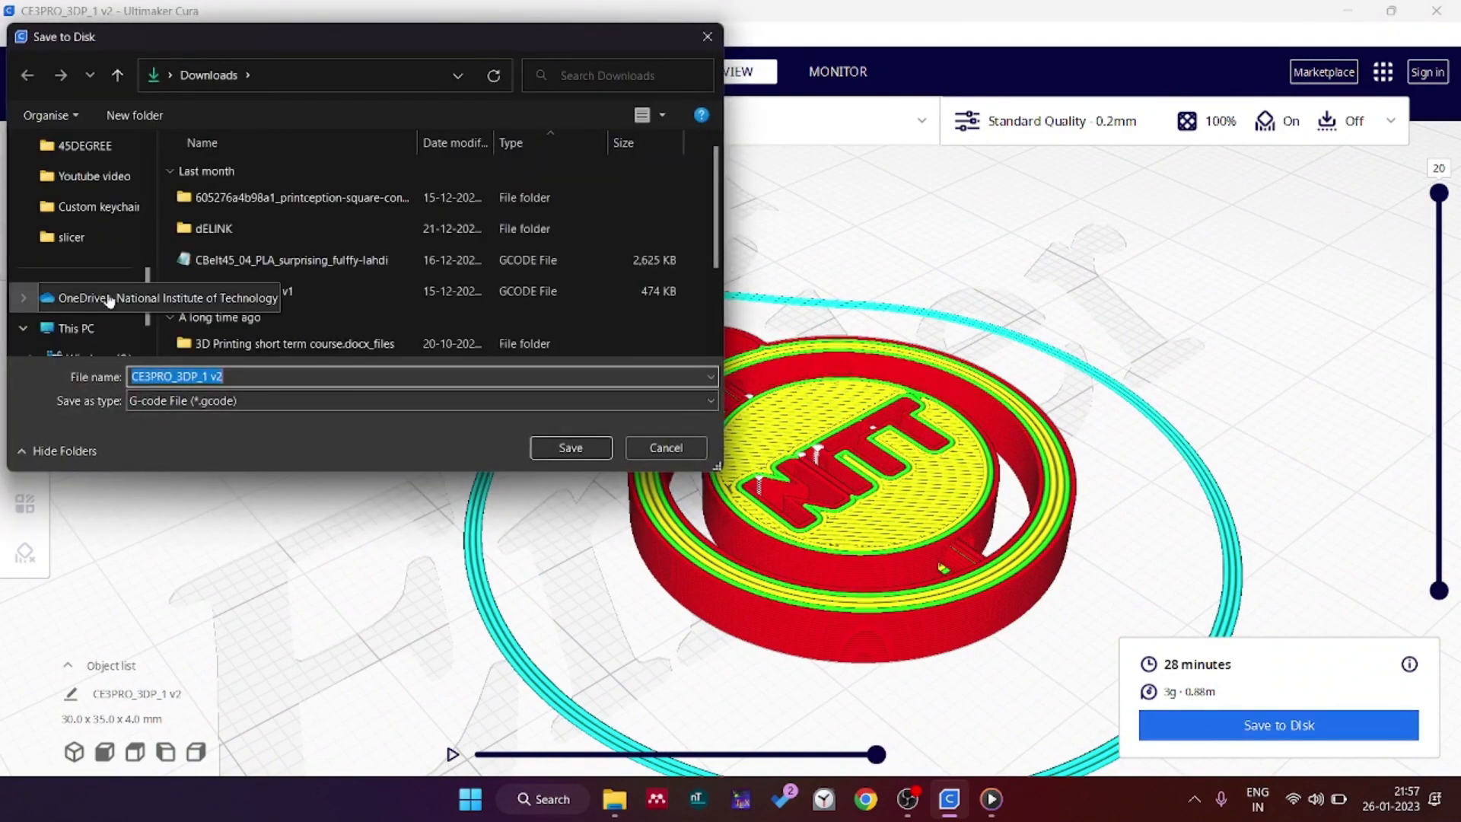
{"action": "left_click", "coordinate": [96, 206]}
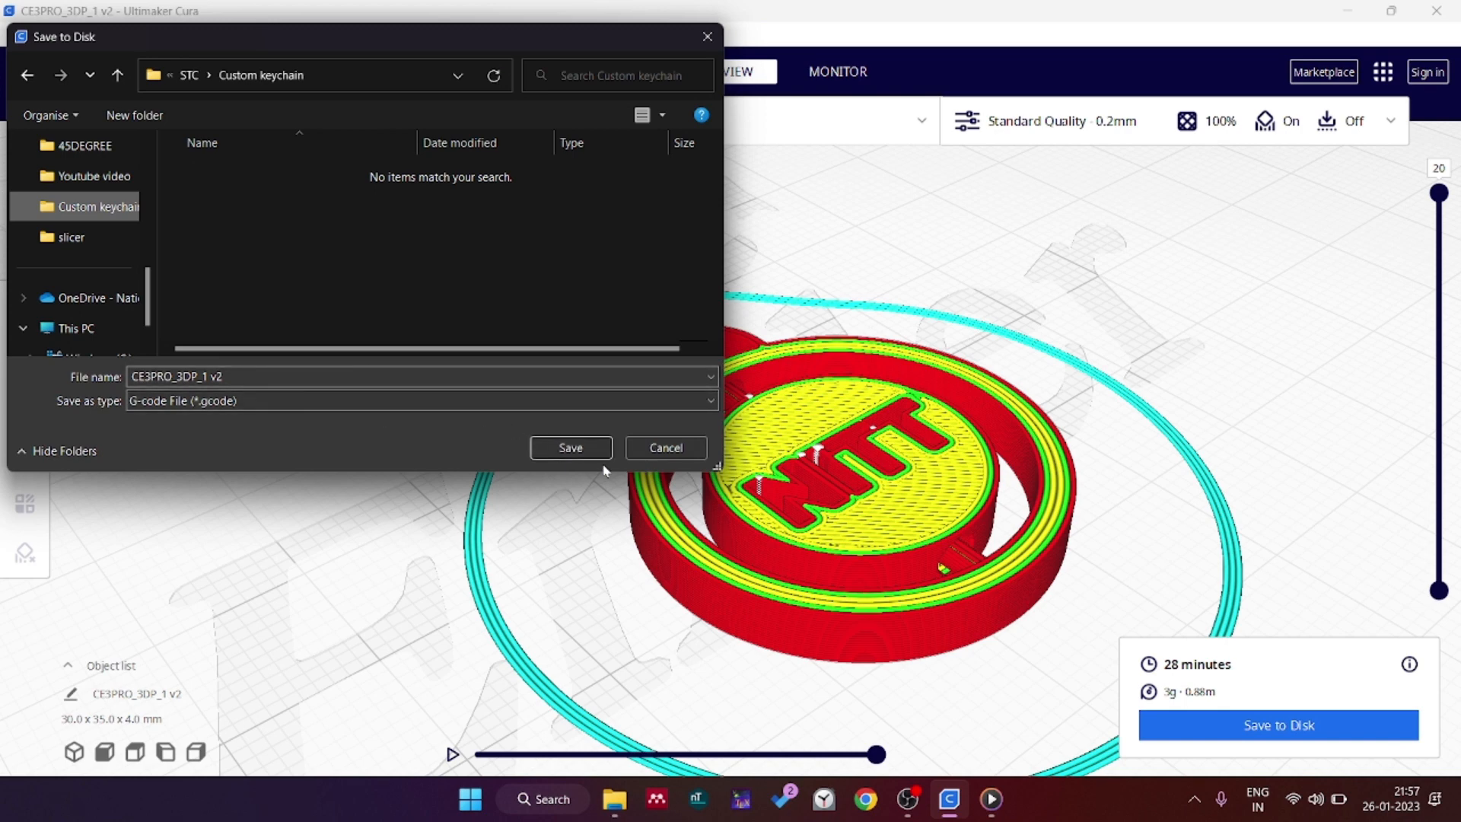
{"action": "left_click", "coordinate": [564, 451]}
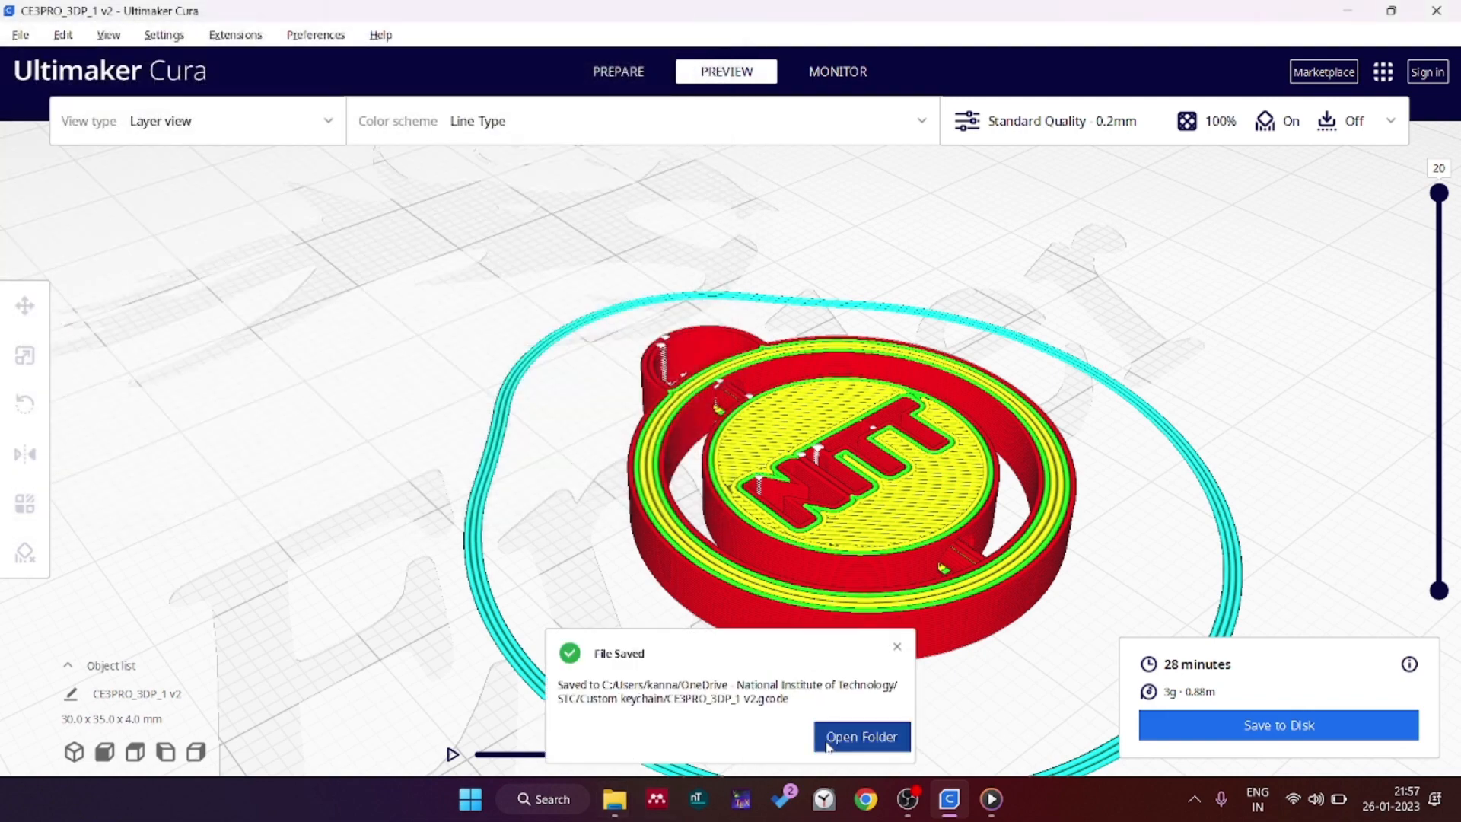
- Open the folder containing the saved file and reload its listing by reopening Custom keychain from the STC folder
{"action": "left_click", "coordinate": [852, 737]}
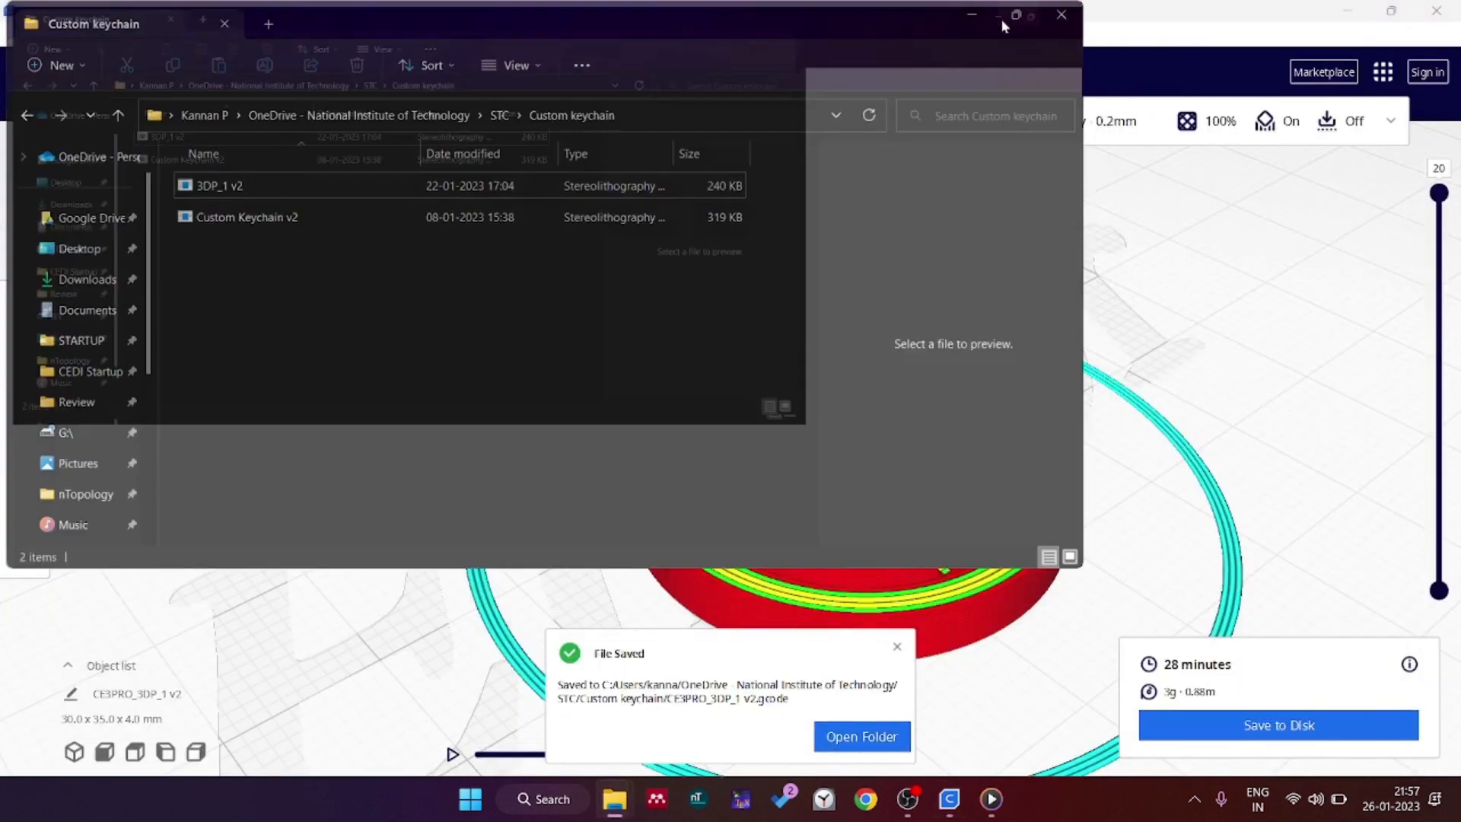
{"action": "left_click", "coordinate": [1008, 14]}
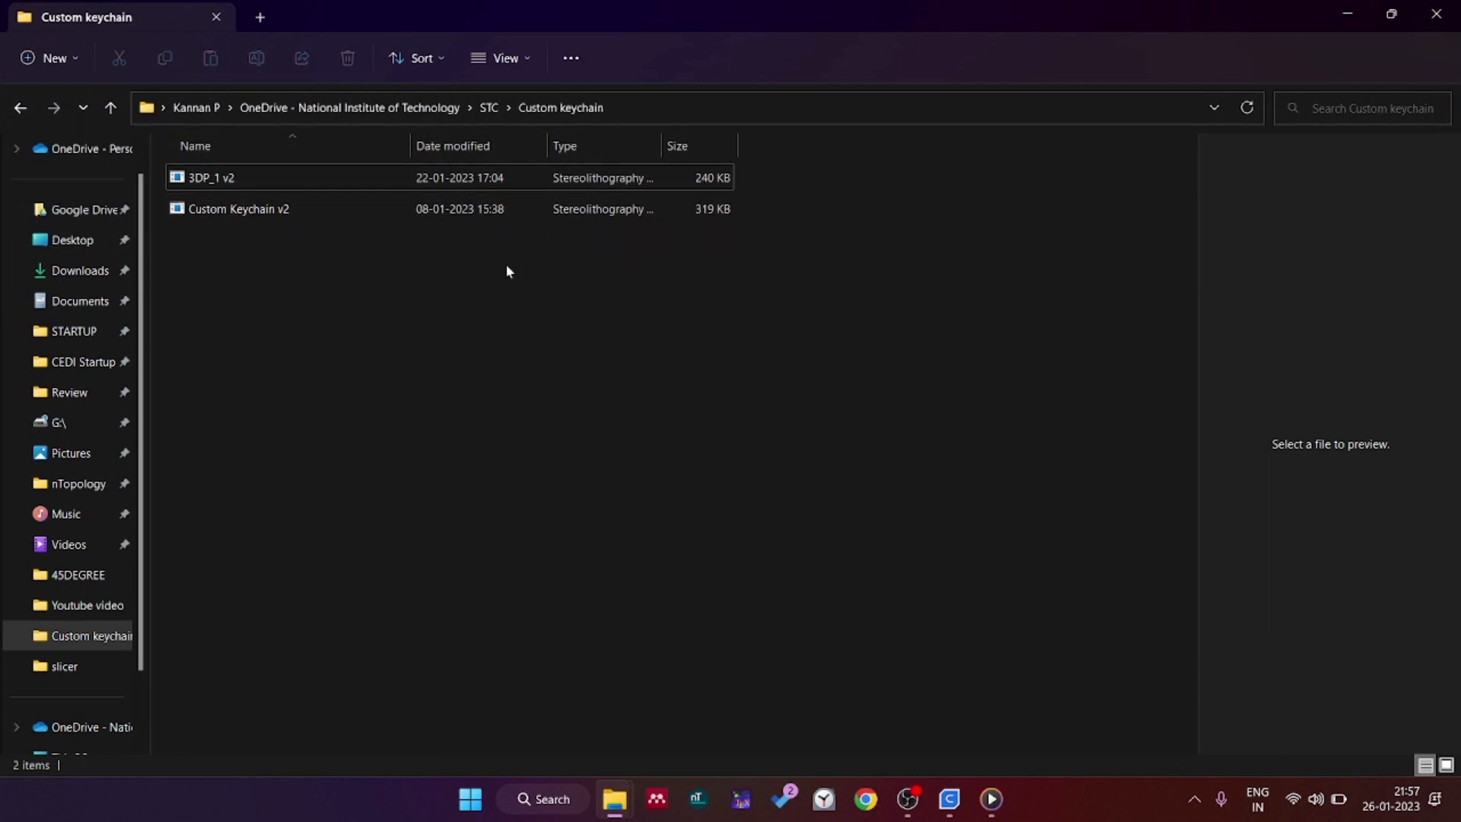
{"action": "left_click", "coordinate": [492, 108]}
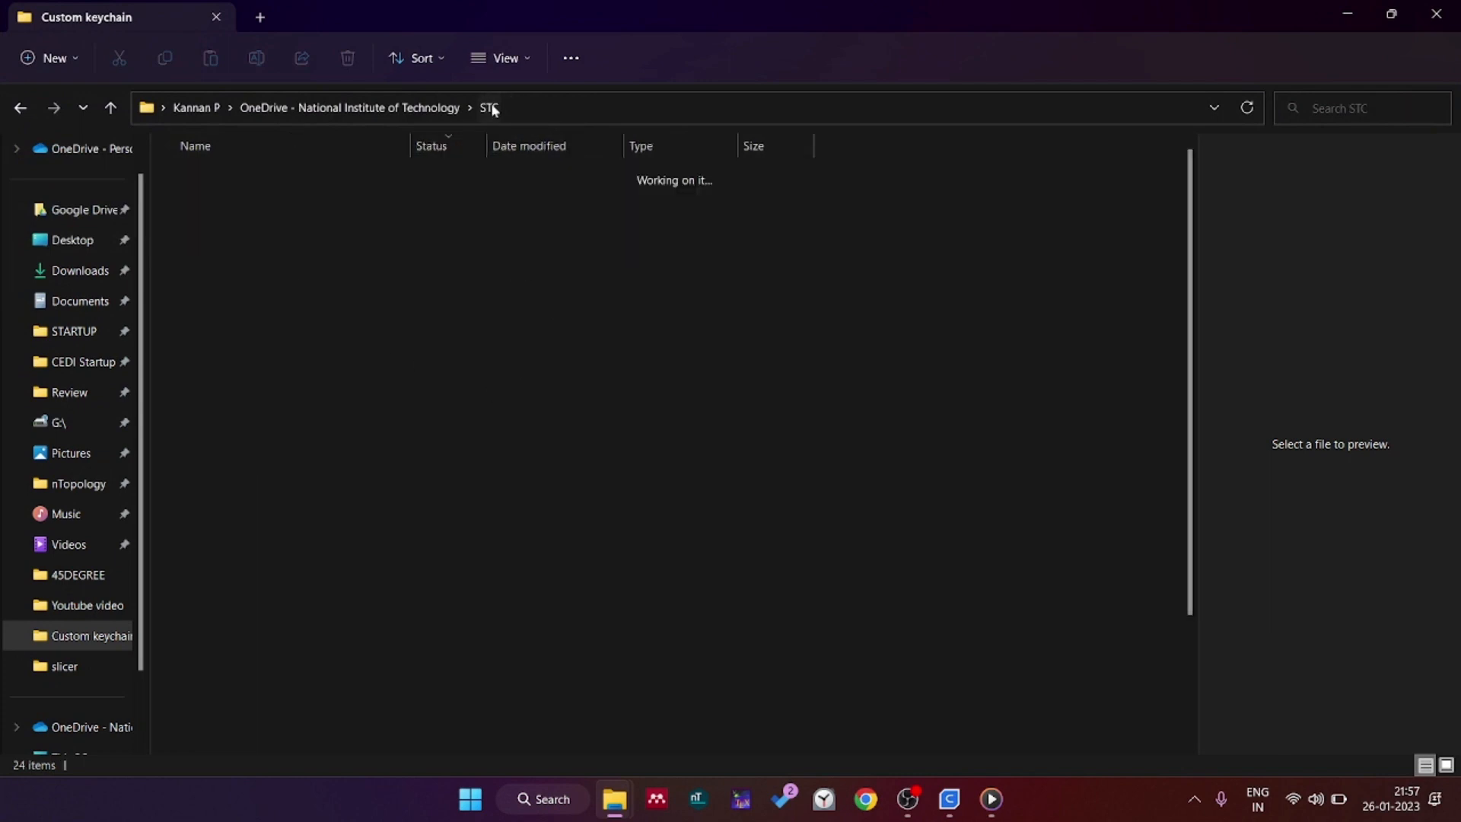
{"action": "double_click", "coordinate": [355, 181]}
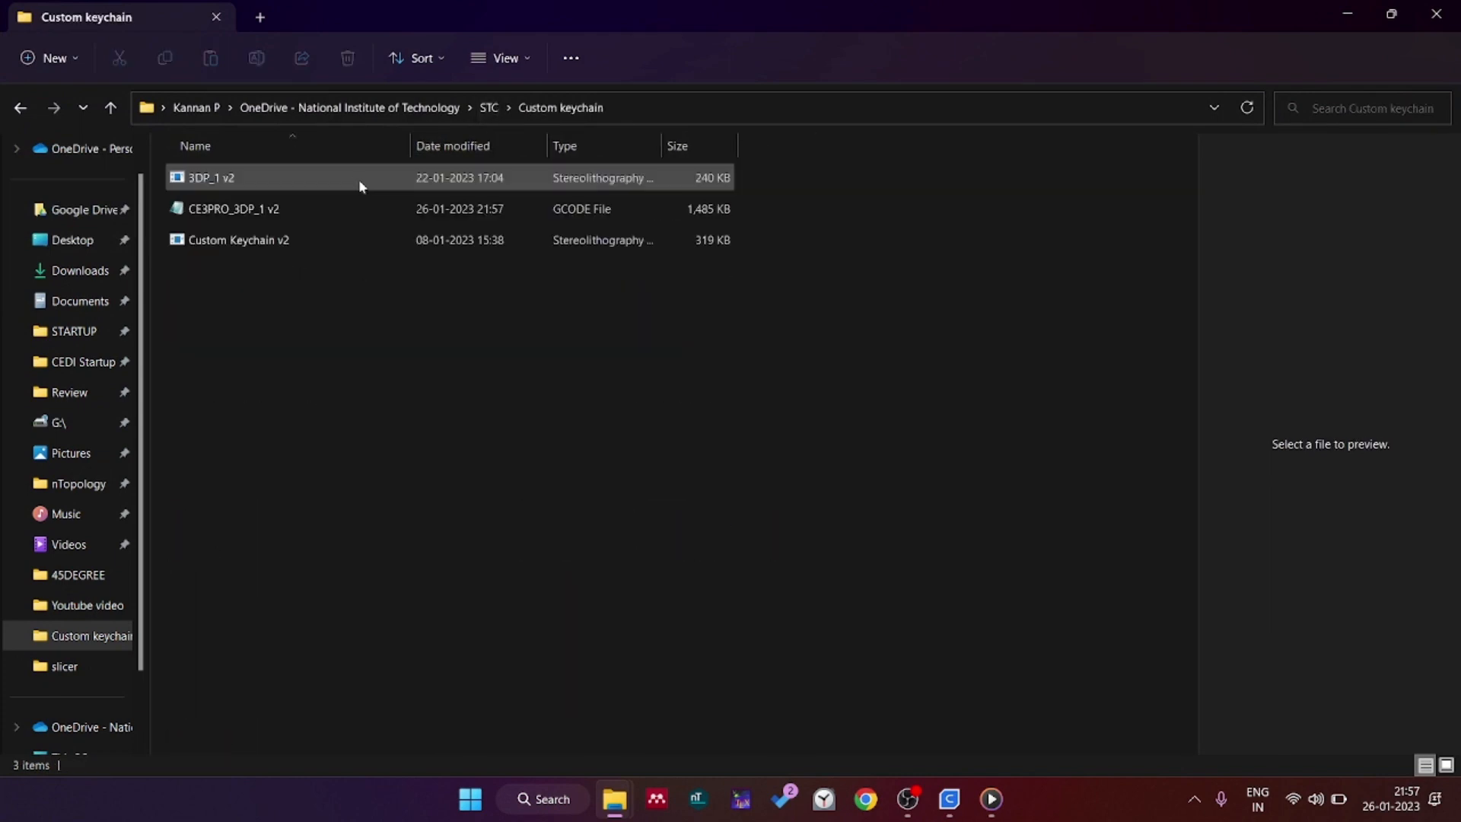
- Open the CE3PRO_3DP_1 v2 G-code file in Notepad and look through its start-up commands and coordinate moves
{"action": "double_click", "coordinate": [335, 221]}
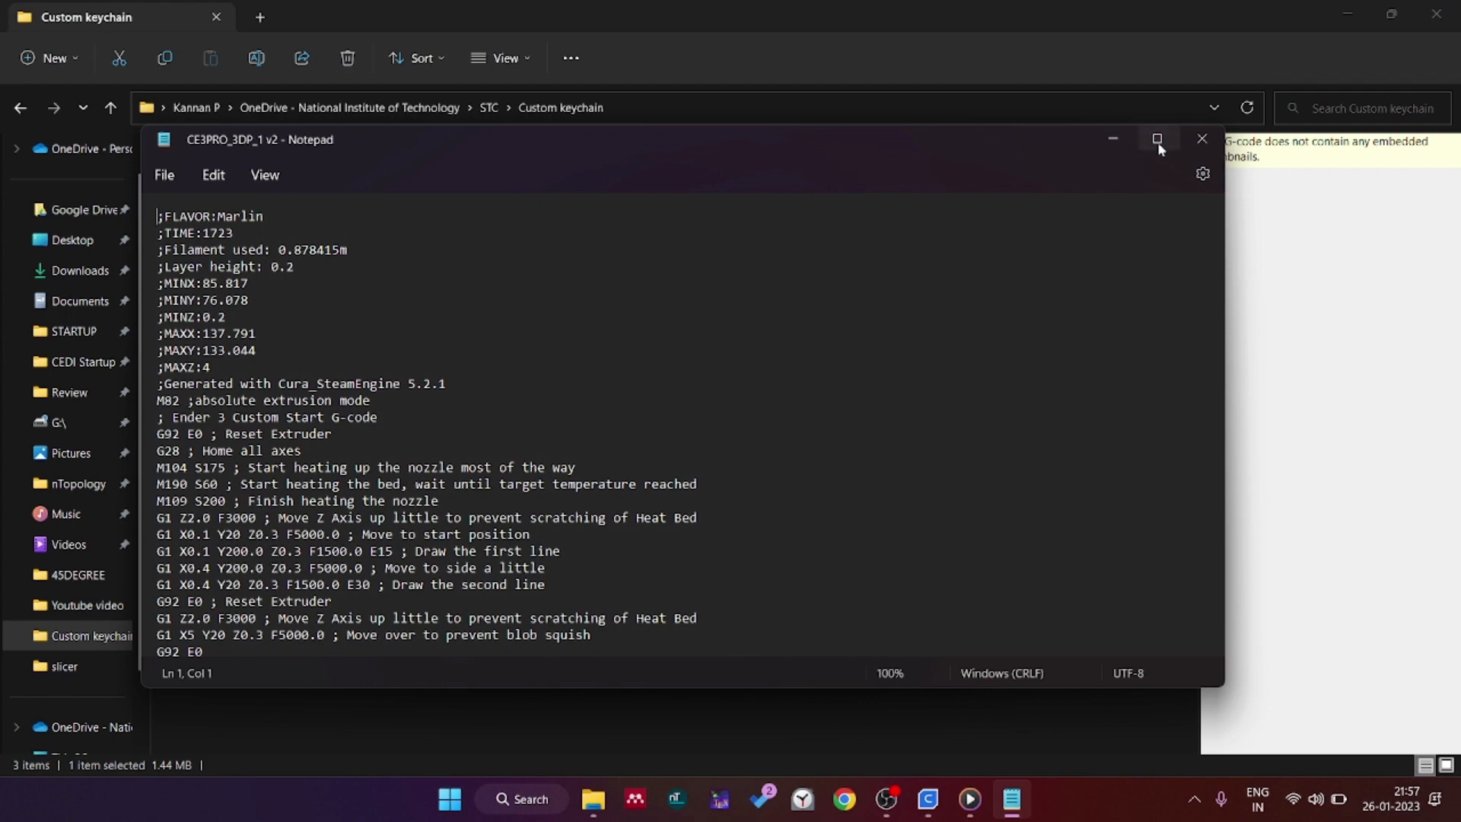
{"action": "left_click", "coordinate": [1157, 140]}
{"action": "scroll", "coordinate": [731, 408], "scroll_direction": "down", "scroll_amount": 13}
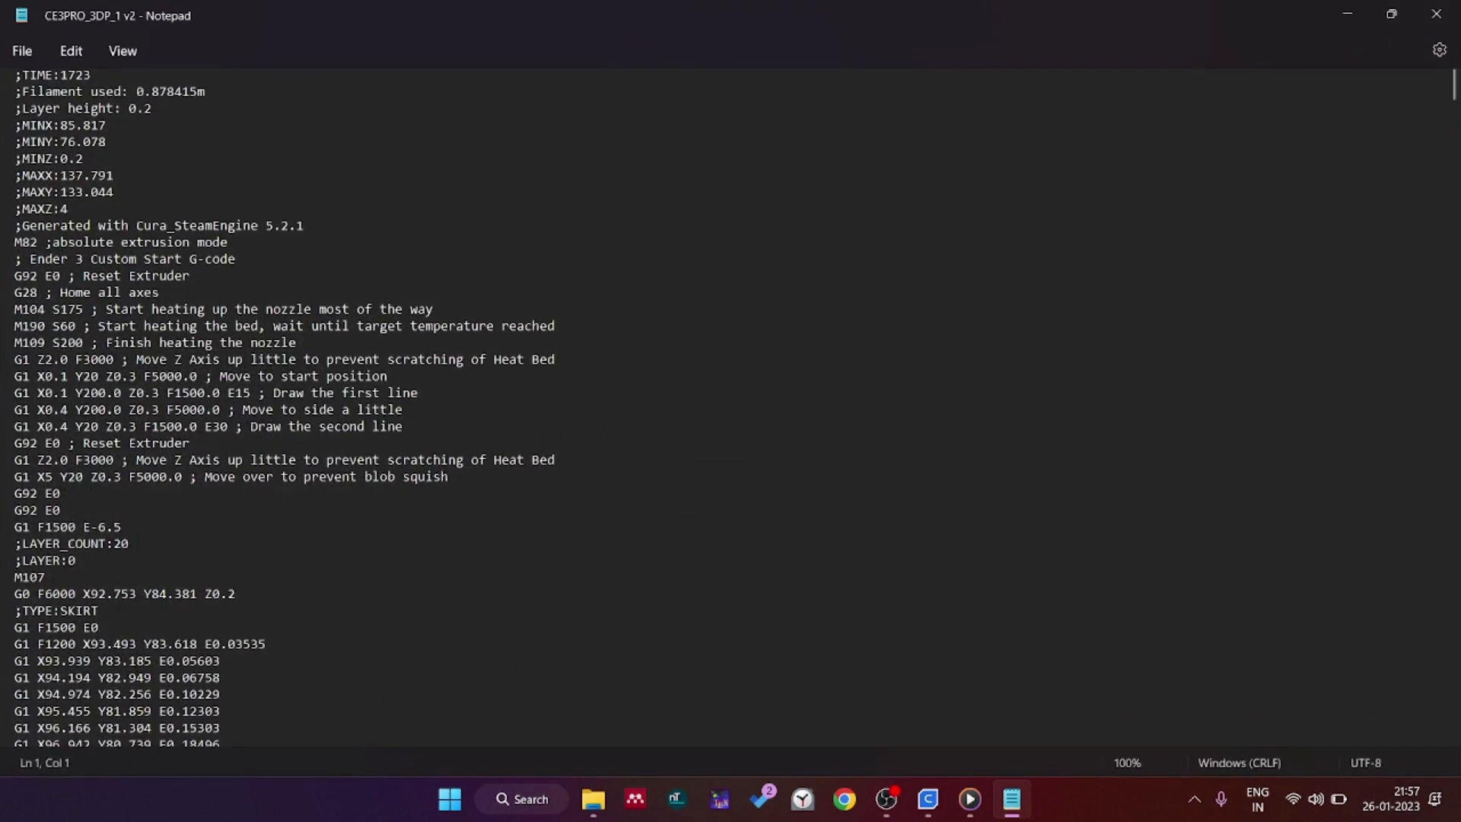
{"action": "scroll", "coordinate": [731, 408], "scroll_direction": "up", "scroll_amount": 8}
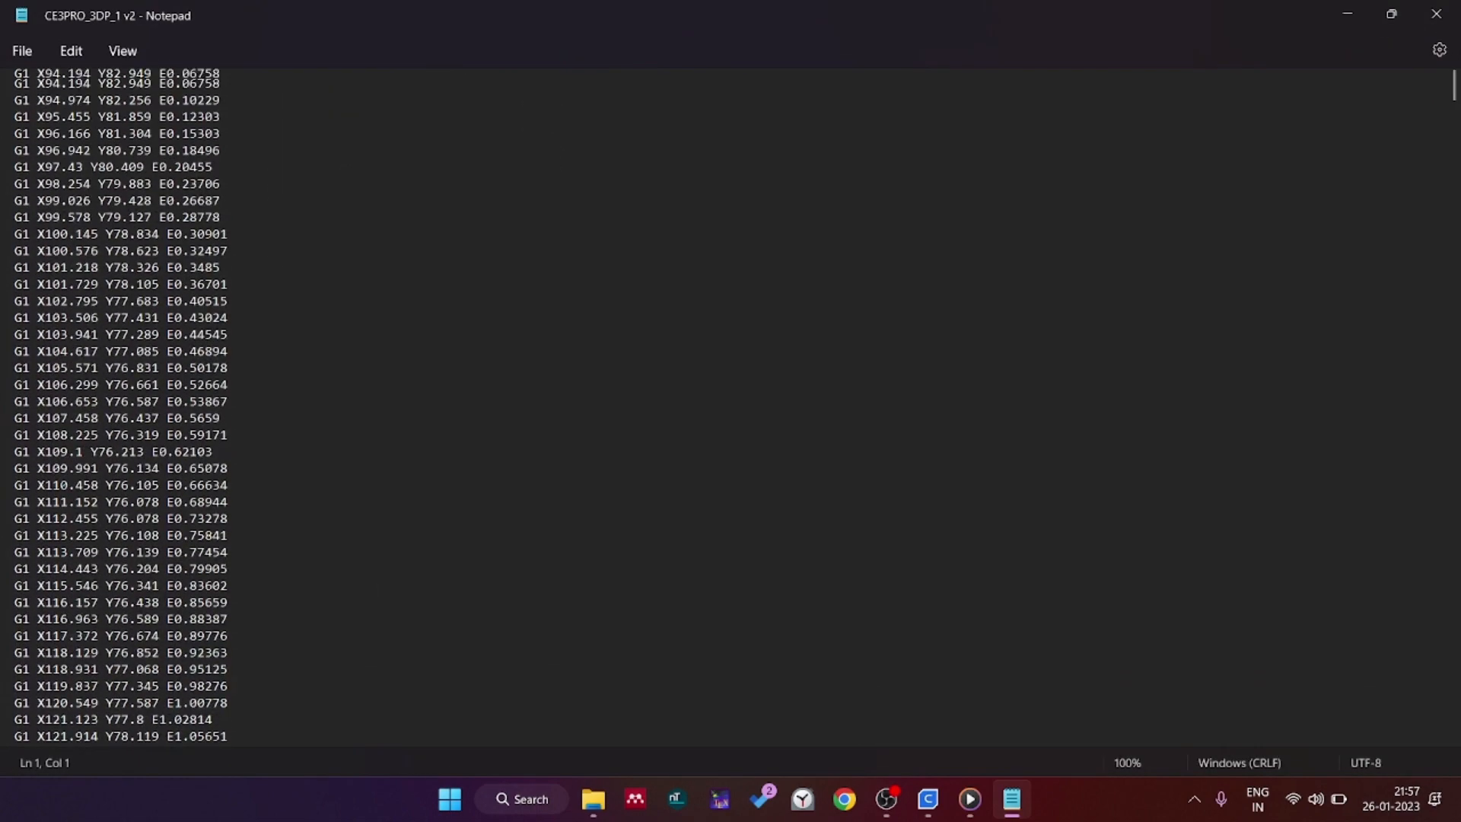
{"action": "scroll", "coordinate": [730, 408], "scroll_direction": "down", "scroll_amount": 3}
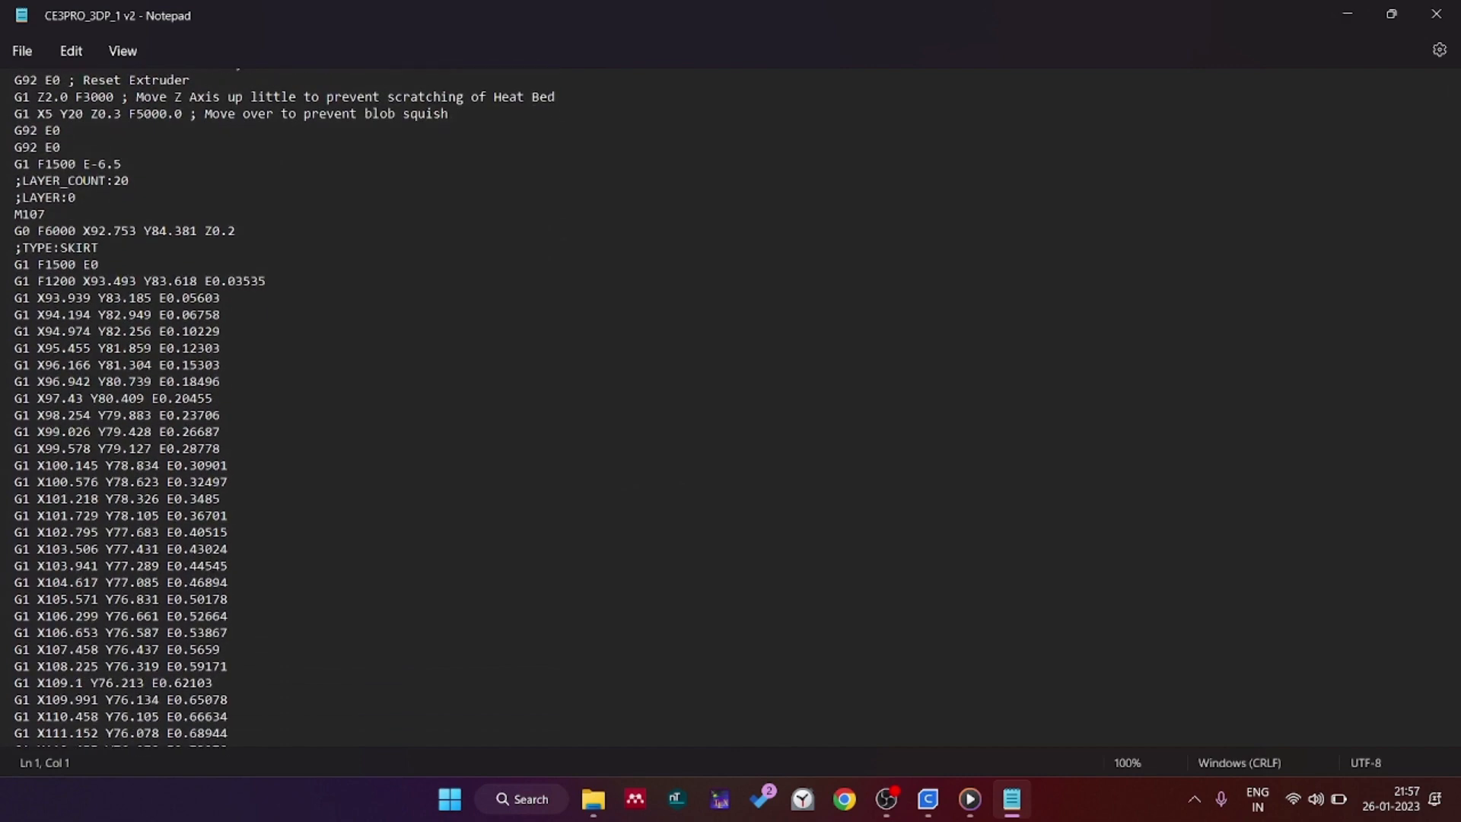
{"action": "scroll", "coordinate": [730, 411], "scroll_direction": "down", "scroll_amount": 20}
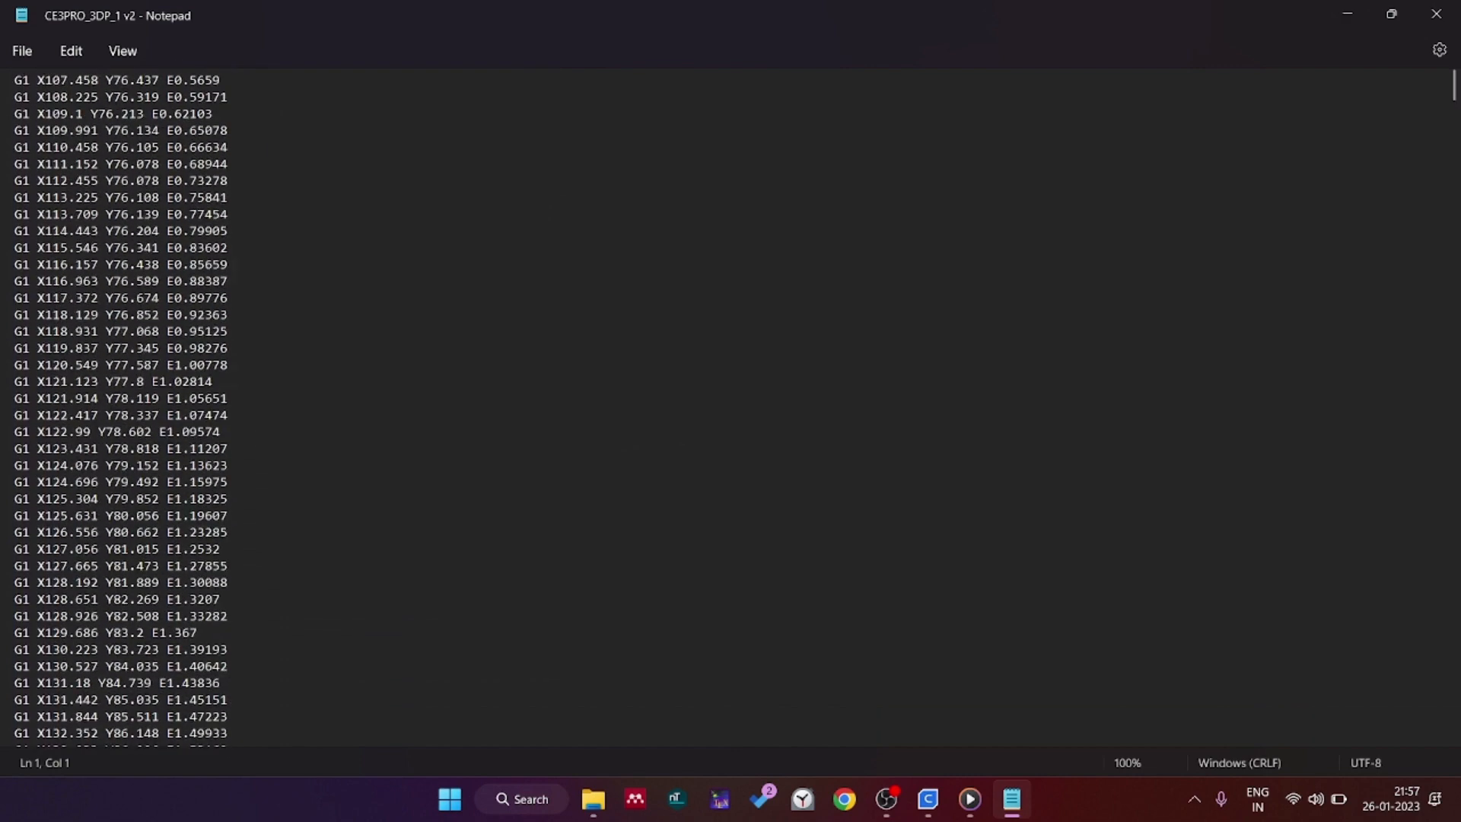
{"action": "scroll", "coordinate": [730, 411], "scroll_direction": "down", "scroll_amount": 20}
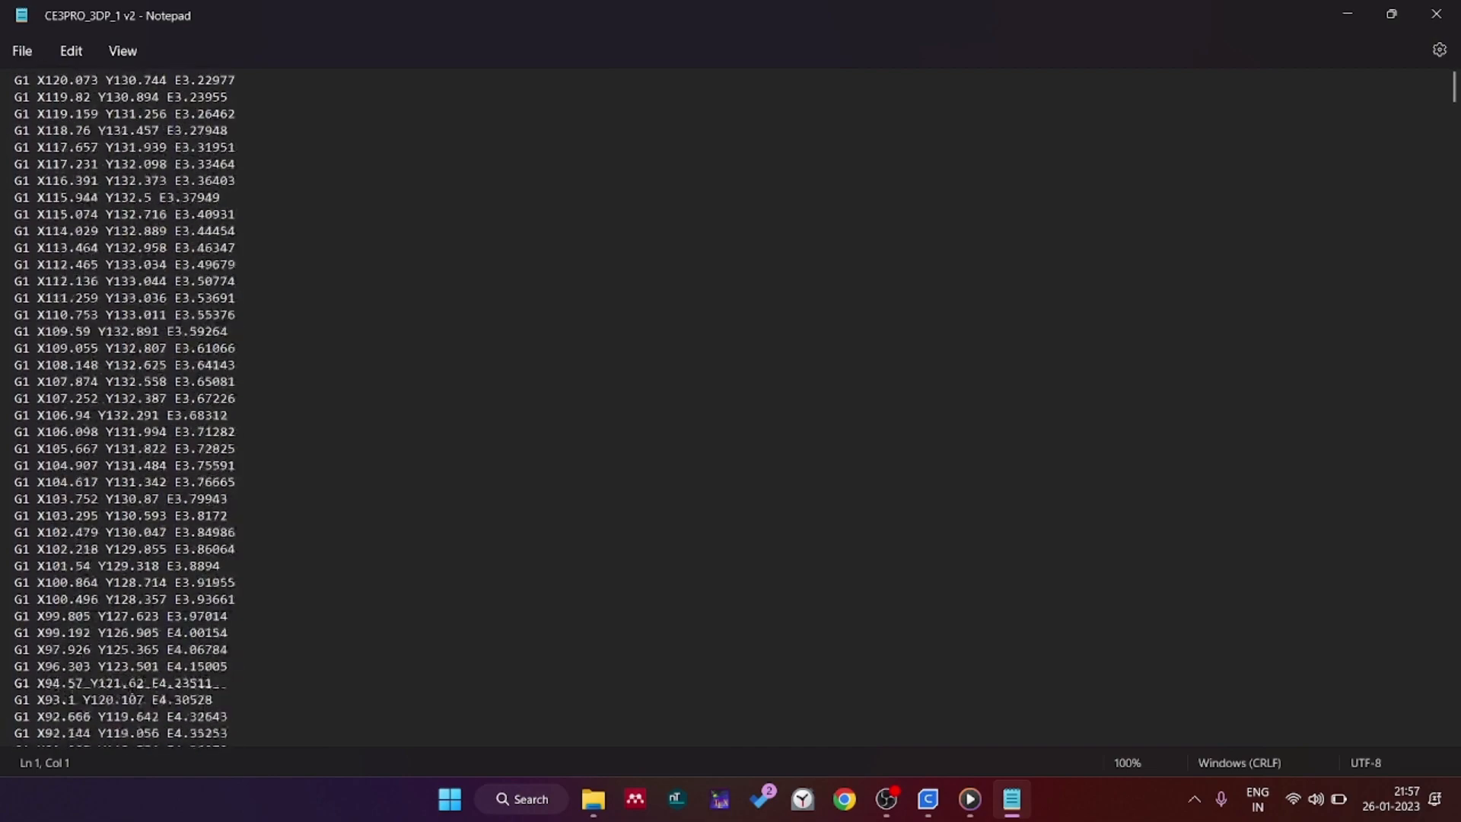
- Review the G-code's header and start commands up to the beginning of layer 0, and close the file
{"action": "scroll", "coordinate": [731, 411], "scroll_direction": "up", "scroll_amount": 20}
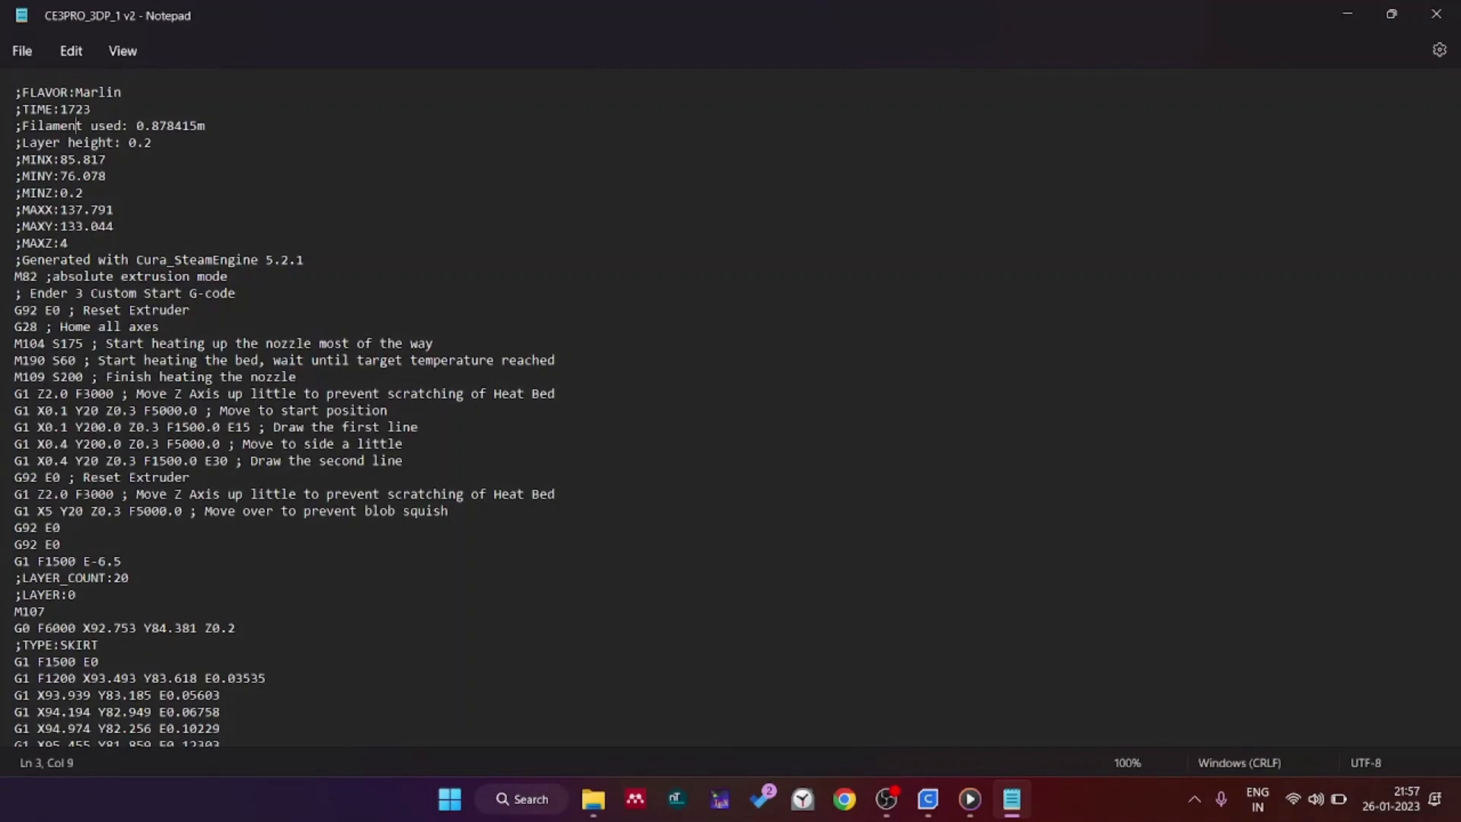
{"action": "left_click_drag", "start_coordinate": [76, 126], "coordinate": [130, 545]}
{"action": "left_click", "coordinate": [129, 595]}
{"action": "scroll", "coordinate": [129, 594], "scroll_direction": "down", "scroll_amount": 3}
{"action": "scroll", "coordinate": [730, 411], "scroll_direction": "down", "scroll_amount": 3}
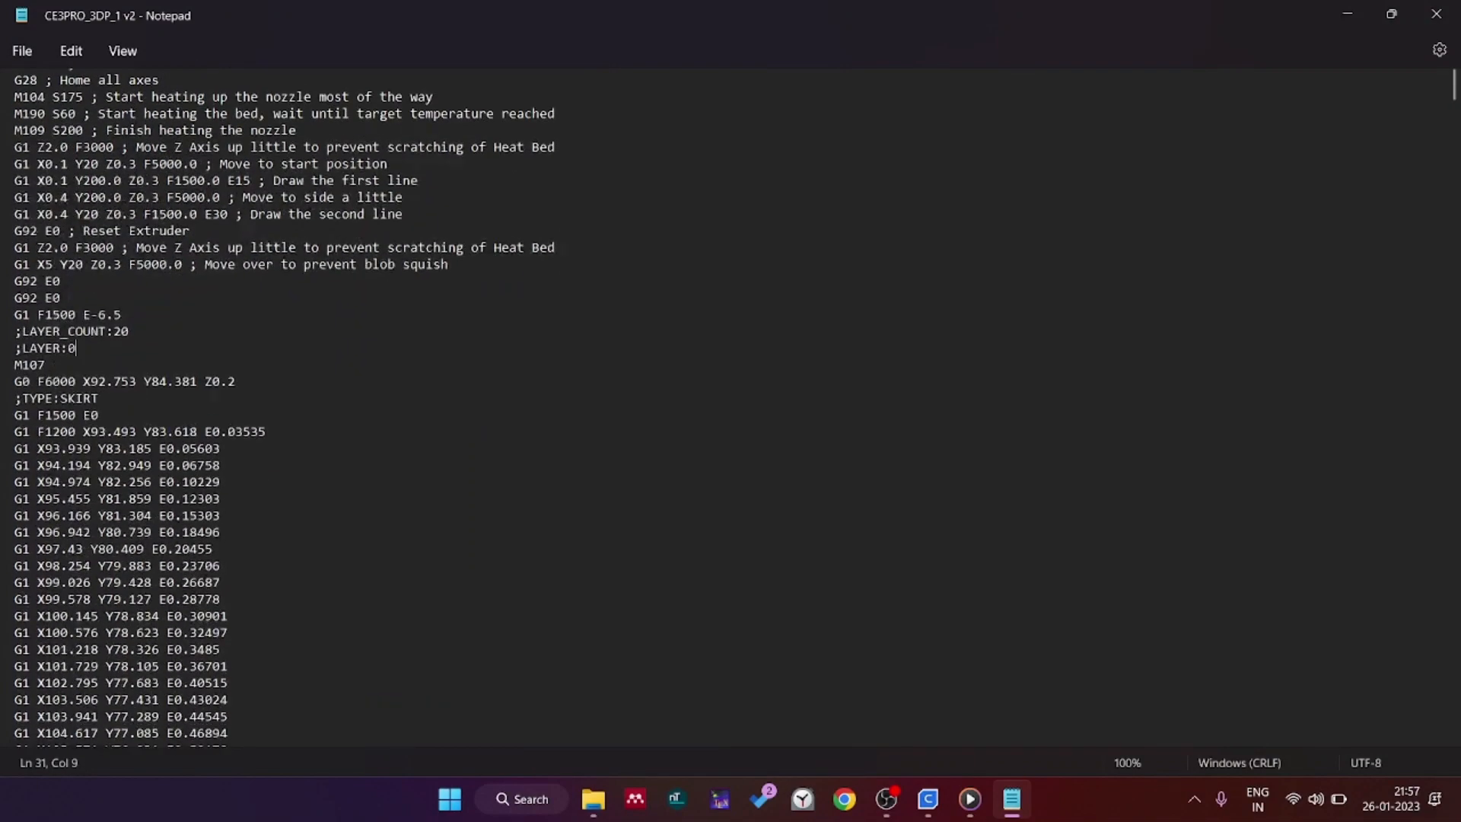
{"action": "scroll", "coordinate": [731, 411], "scroll_direction": "up", "scroll_amount": 1}
{"action": "scroll", "coordinate": [731, 411], "scroll_direction": "up", "scroll_amount": 5}
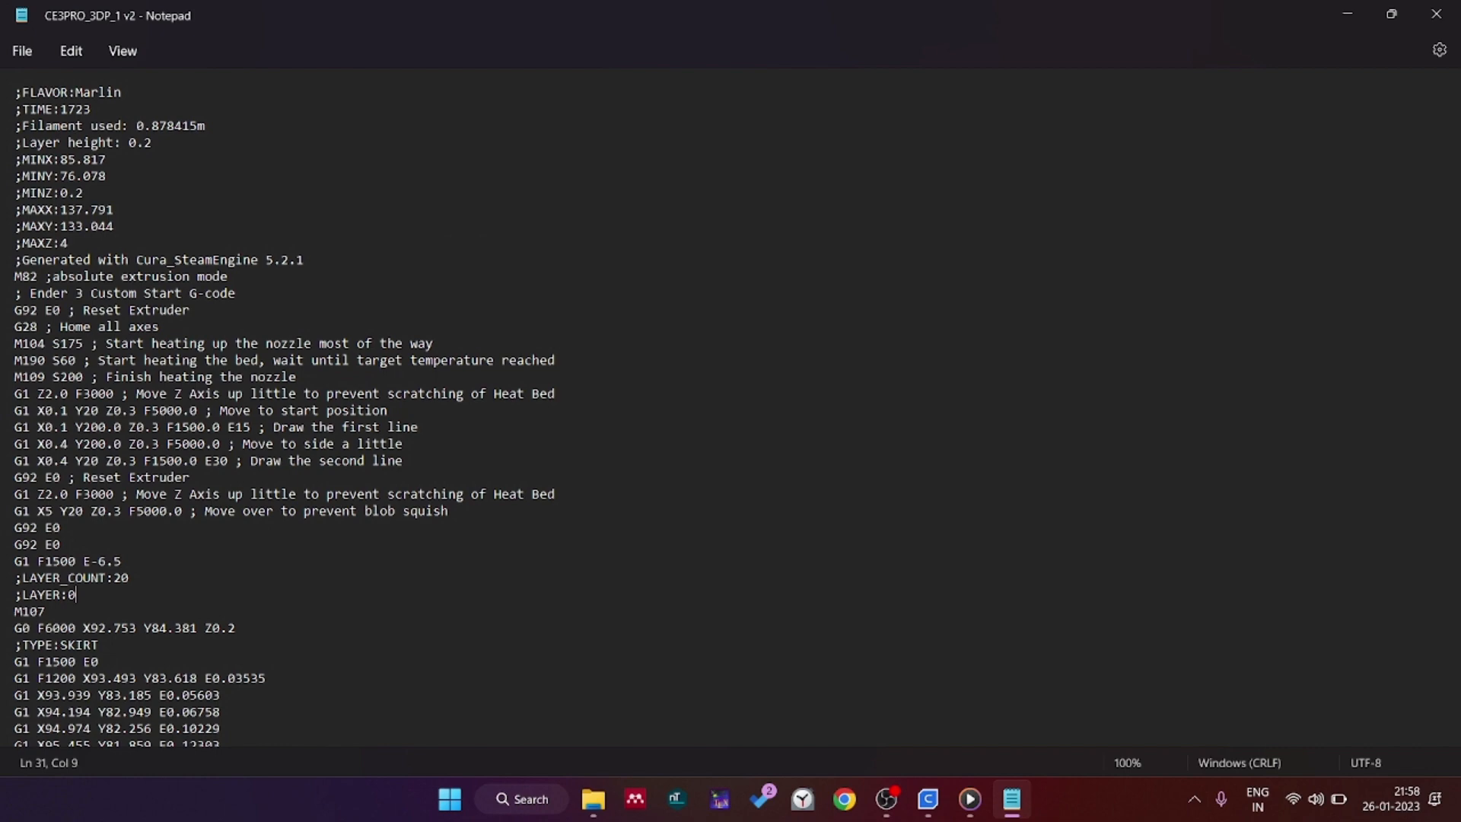
{"action": "left_click", "coordinate": [1436, 14]}
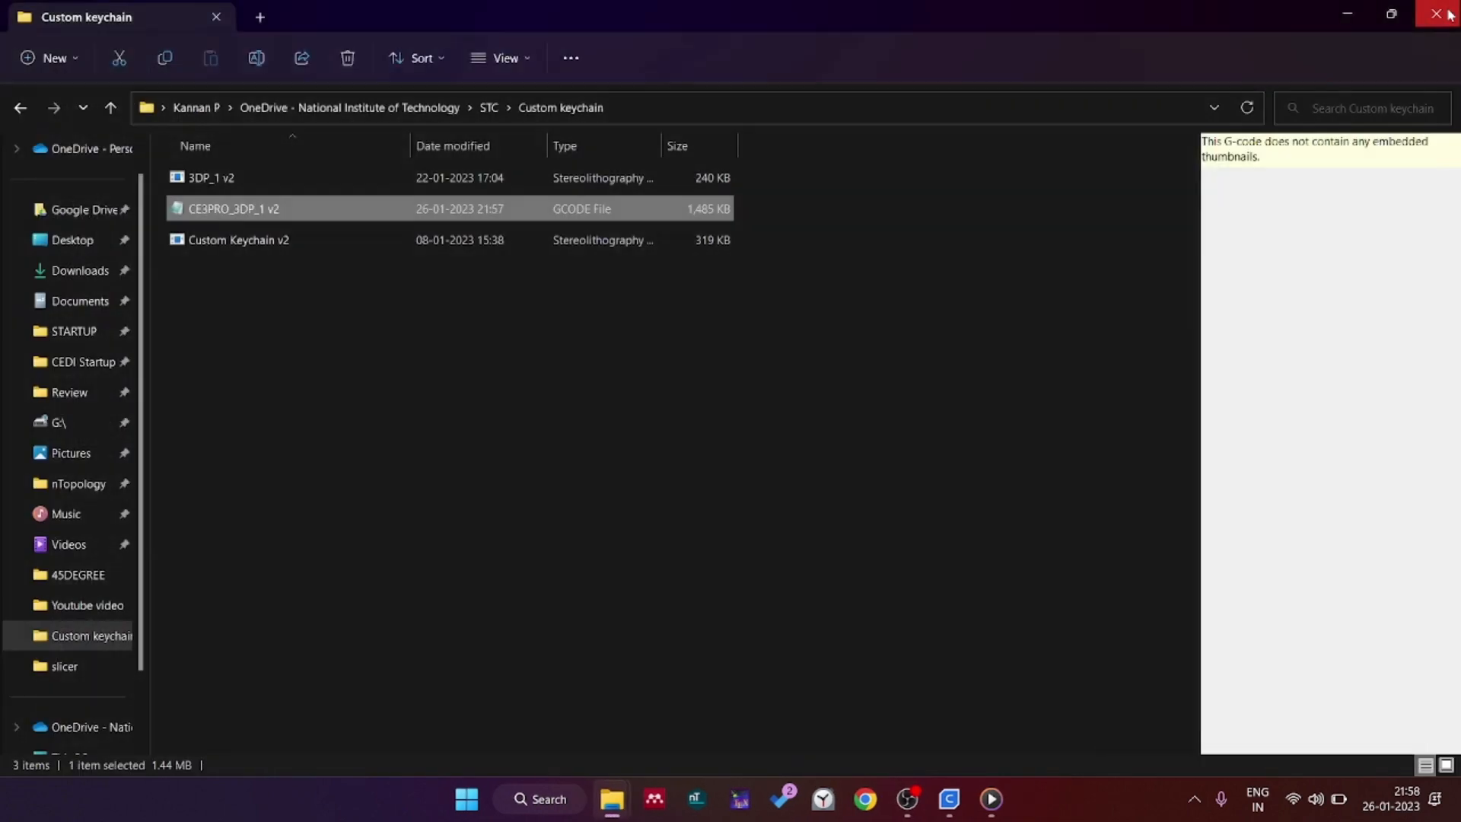
{"action": "left_click", "coordinate": [921, 376]}
{"action": "left_click", "coordinate": [906, 799]}
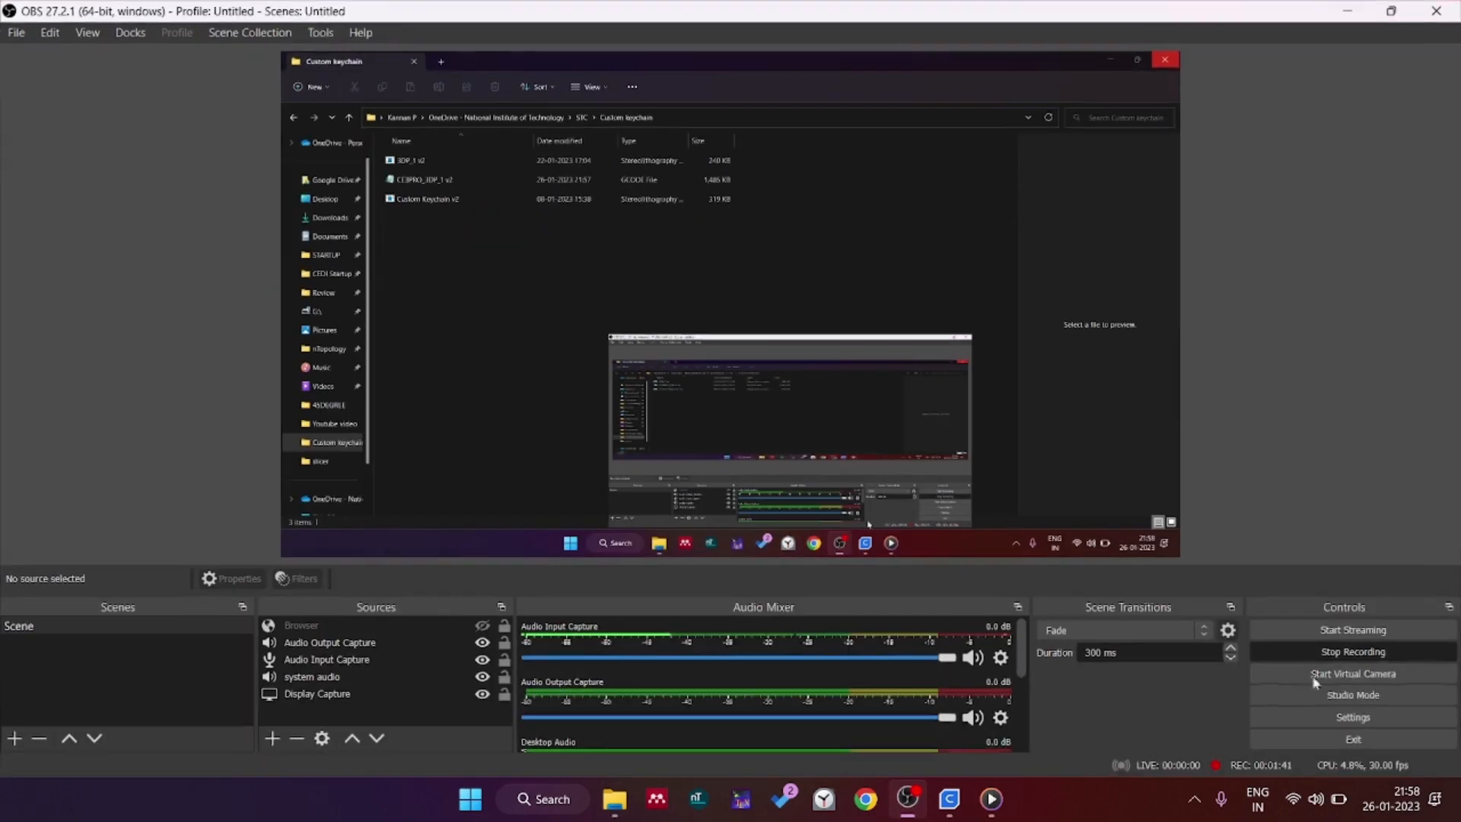